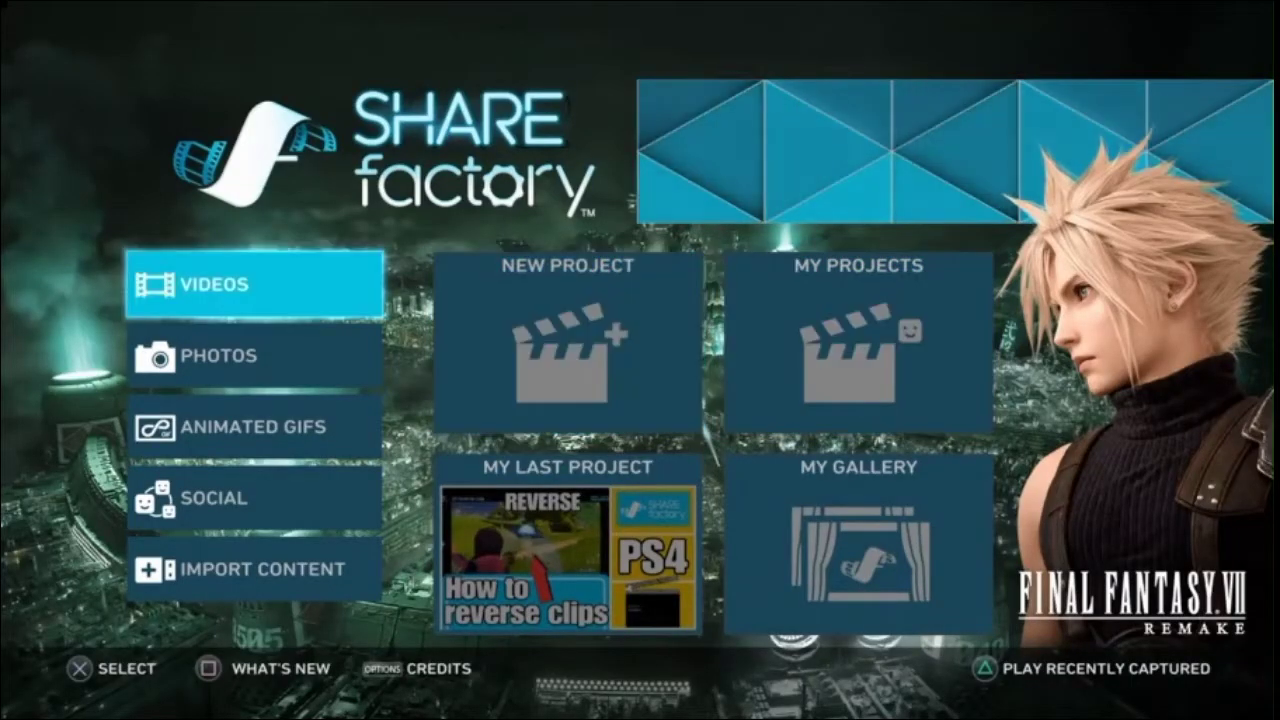
Step: Open the "example clip" project from the saved video projects
{"action": "key", "text": "Right"}
{"action": "key", "text": "Right"}
{"action": "key", "text": "Return"}
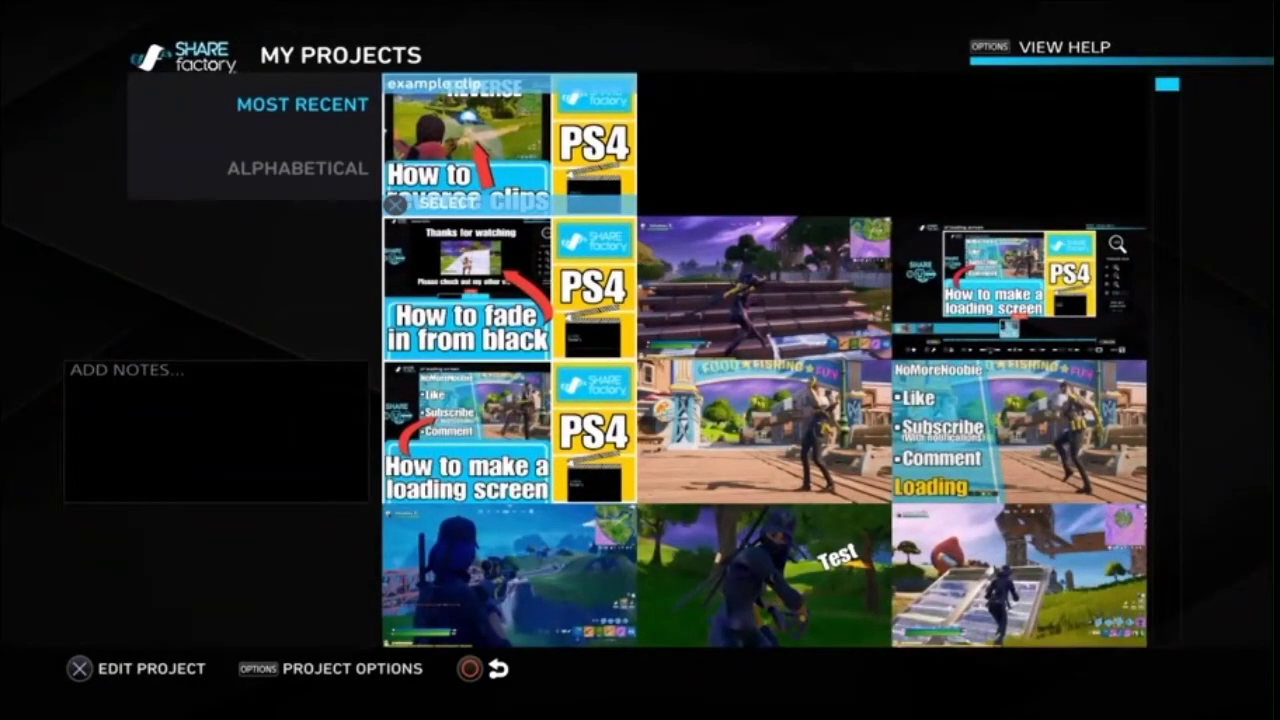
{"action": "key", "text": "Right"}
{"action": "key", "text": "Left"}
{"action": "key", "text": "Return"}
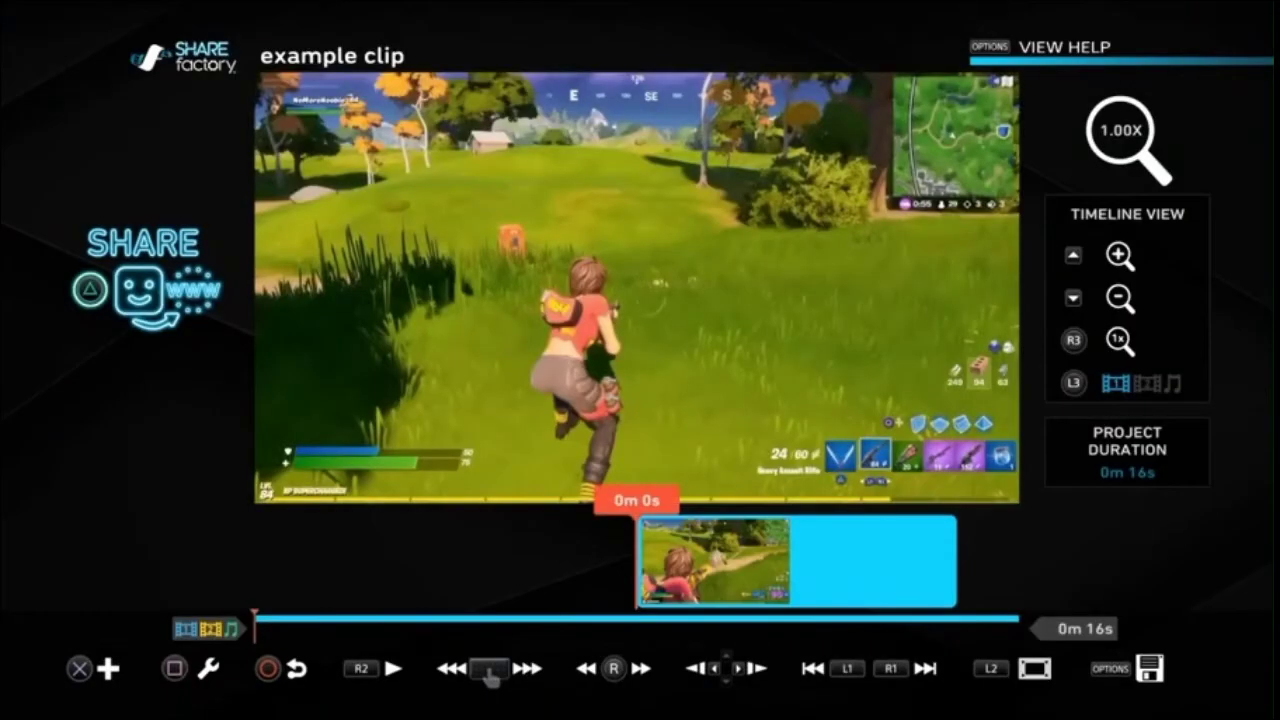
Step: Add the "sf reverse tn*" screenshot to the timeline after the gameplay clip
{"action": "key", "text": "space"}
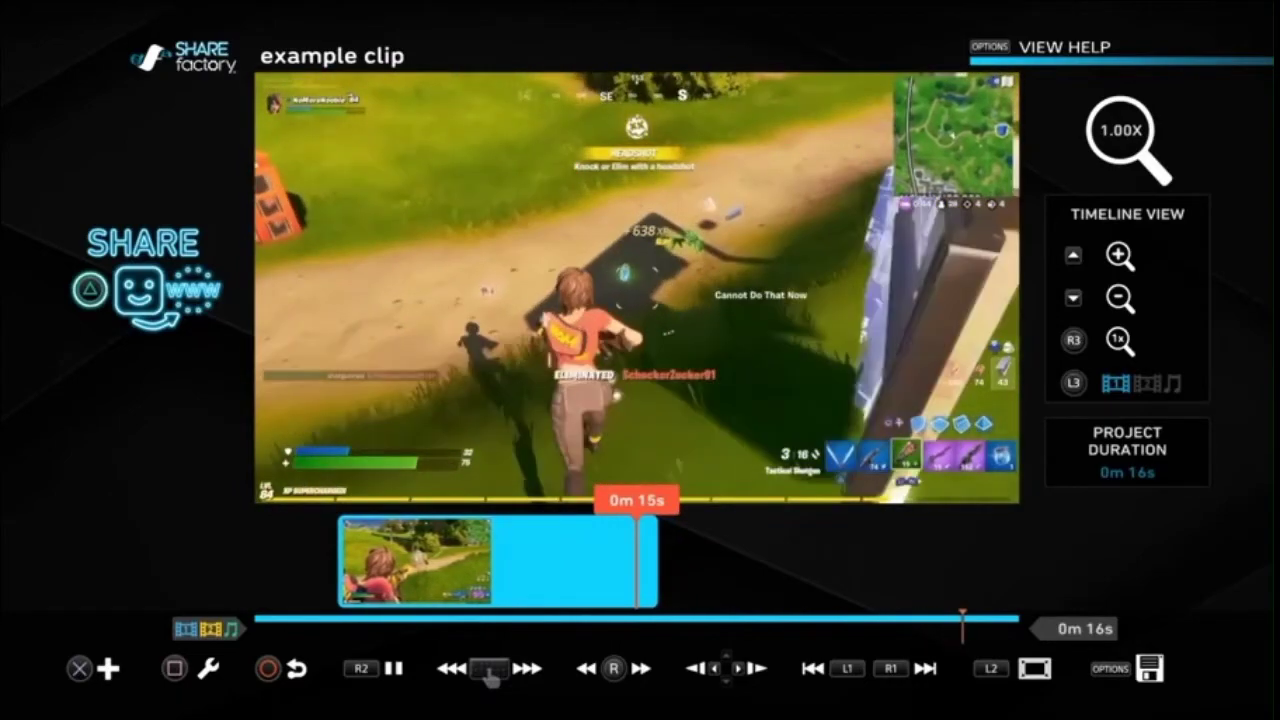
{"action": "key", "text": "Return"}
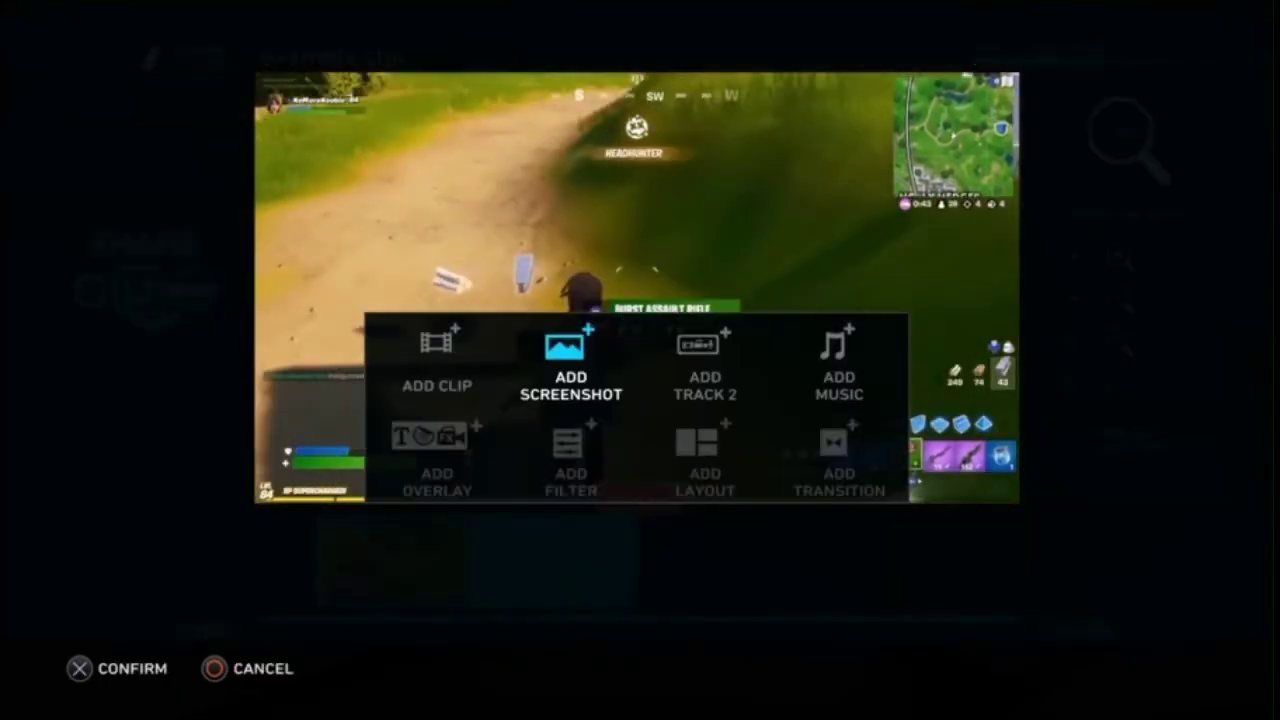
{"action": "key", "text": "Return"}
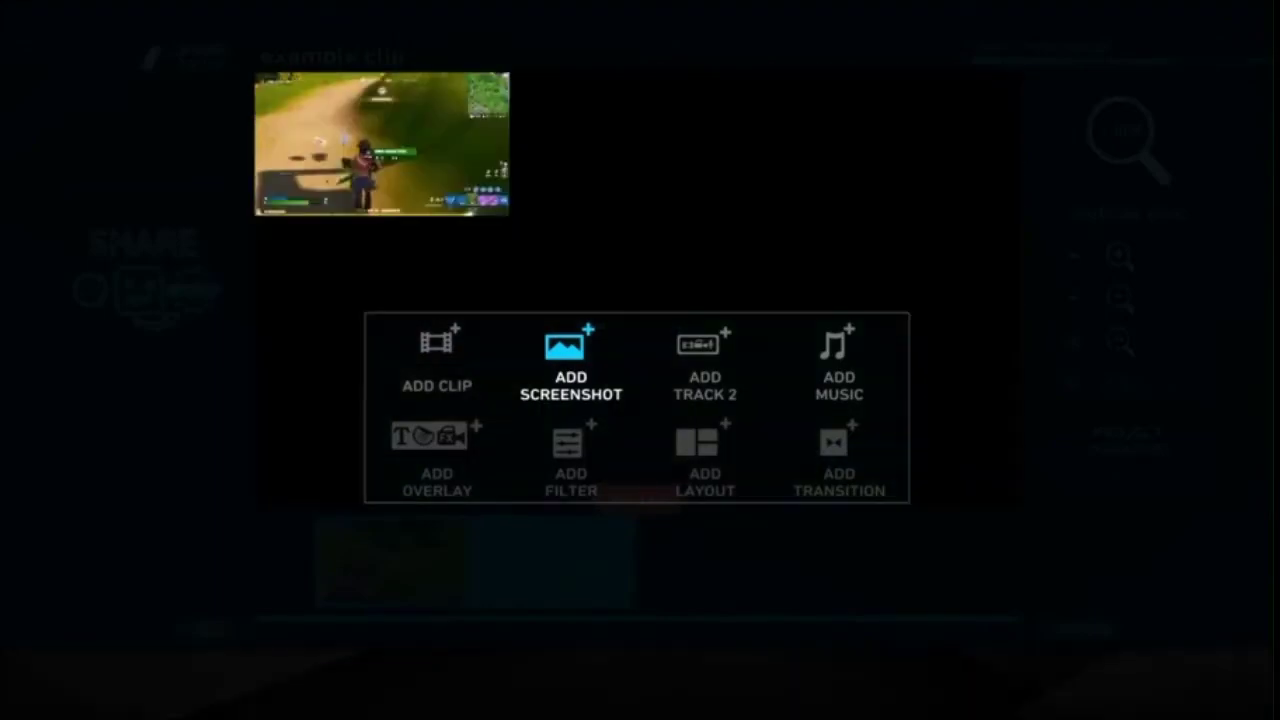
{"action": "key", "text": "Down"}
{"action": "key", "text": "Down"}
{"action": "key", "text": "Down"}
{"action": "key", "text": "Down"}
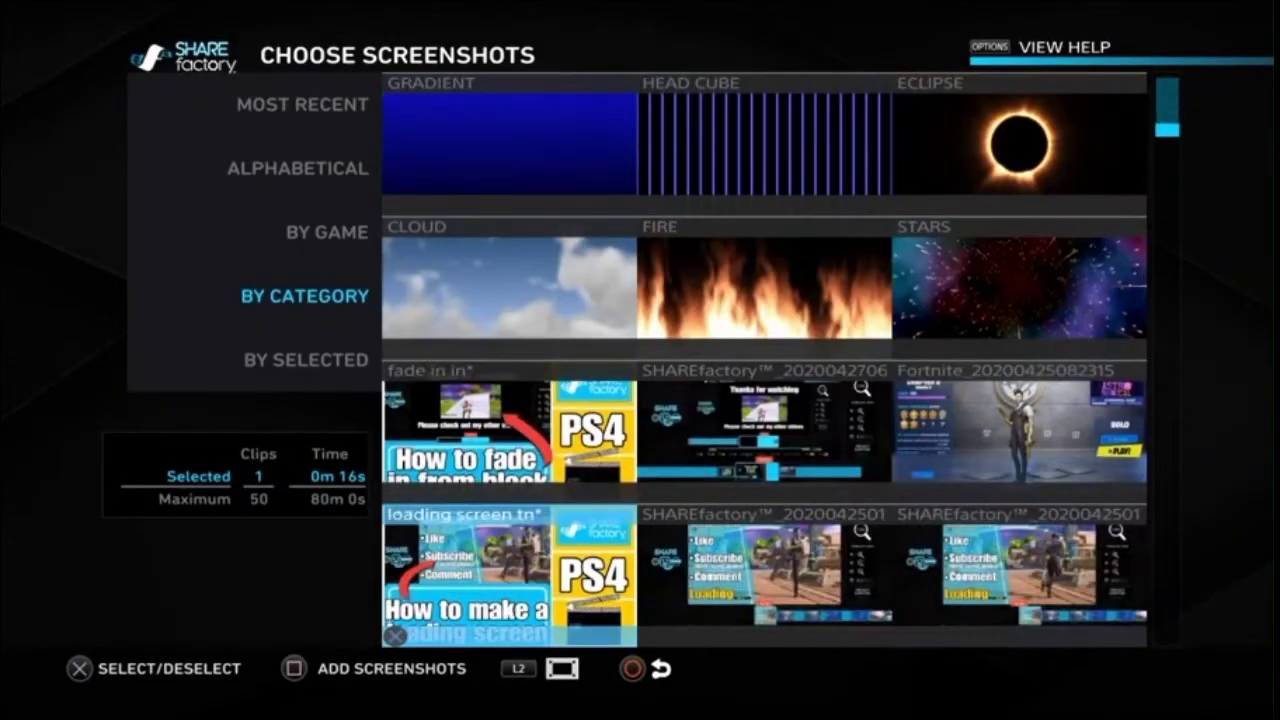
{"action": "key", "text": "Down"}
{"action": "key", "text": "Right"}
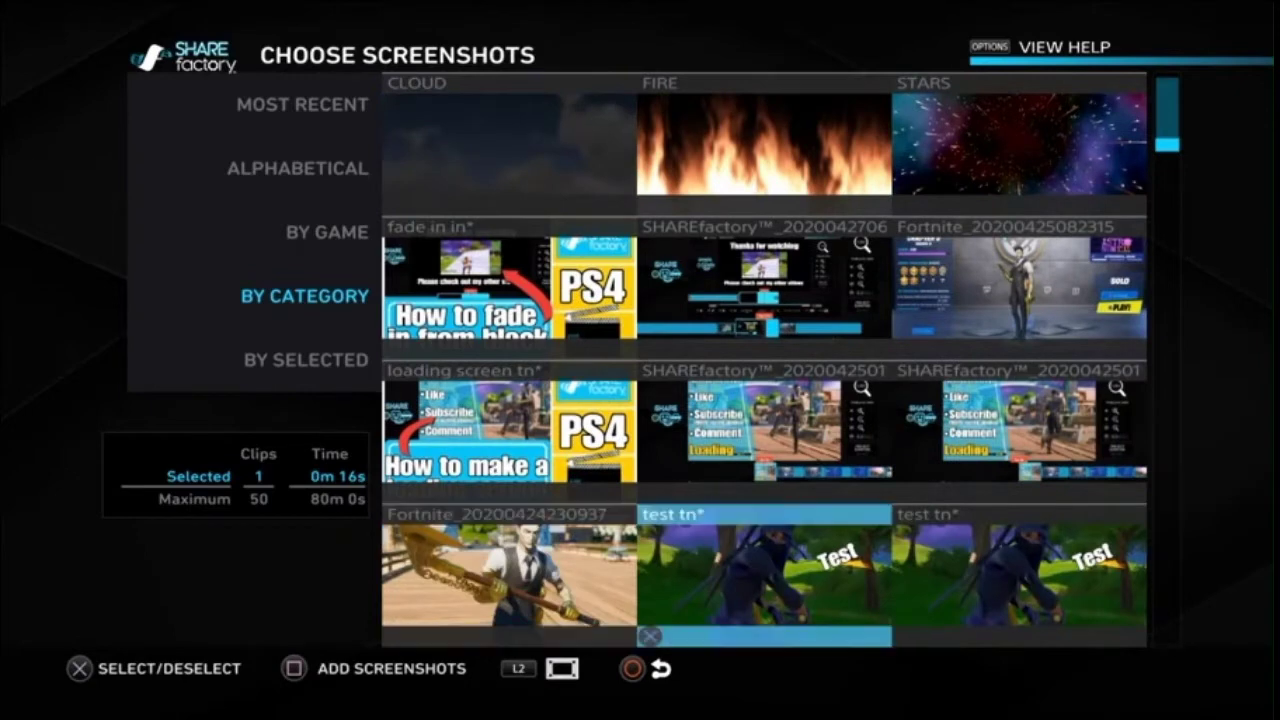
{"action": "key", "text": "Down"}
{"action": "key", "text": "Right"}
{"action": "key", "text": "Return"}
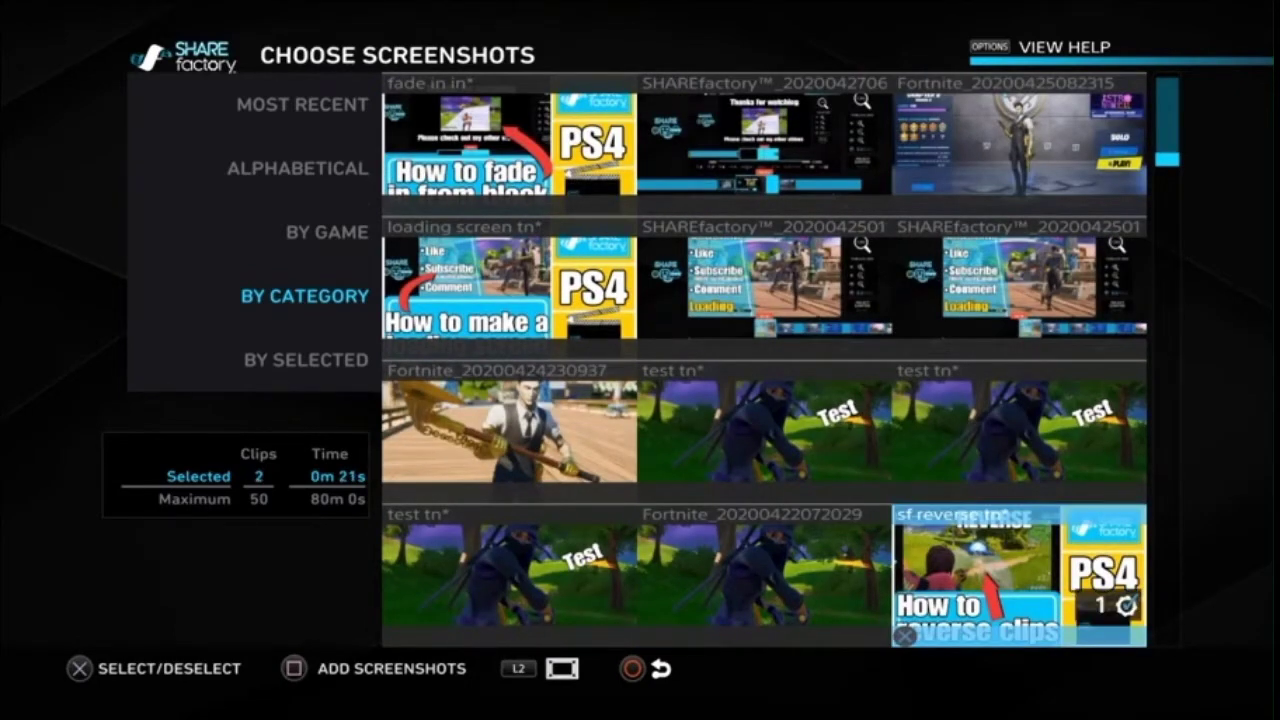
{"action": "key", "text": "Escape"}
Step: Generate the project thumbnail from the "How to reverse clips" image at about 0m 19s on the timeline
{"action": "key", "text": "Right"}
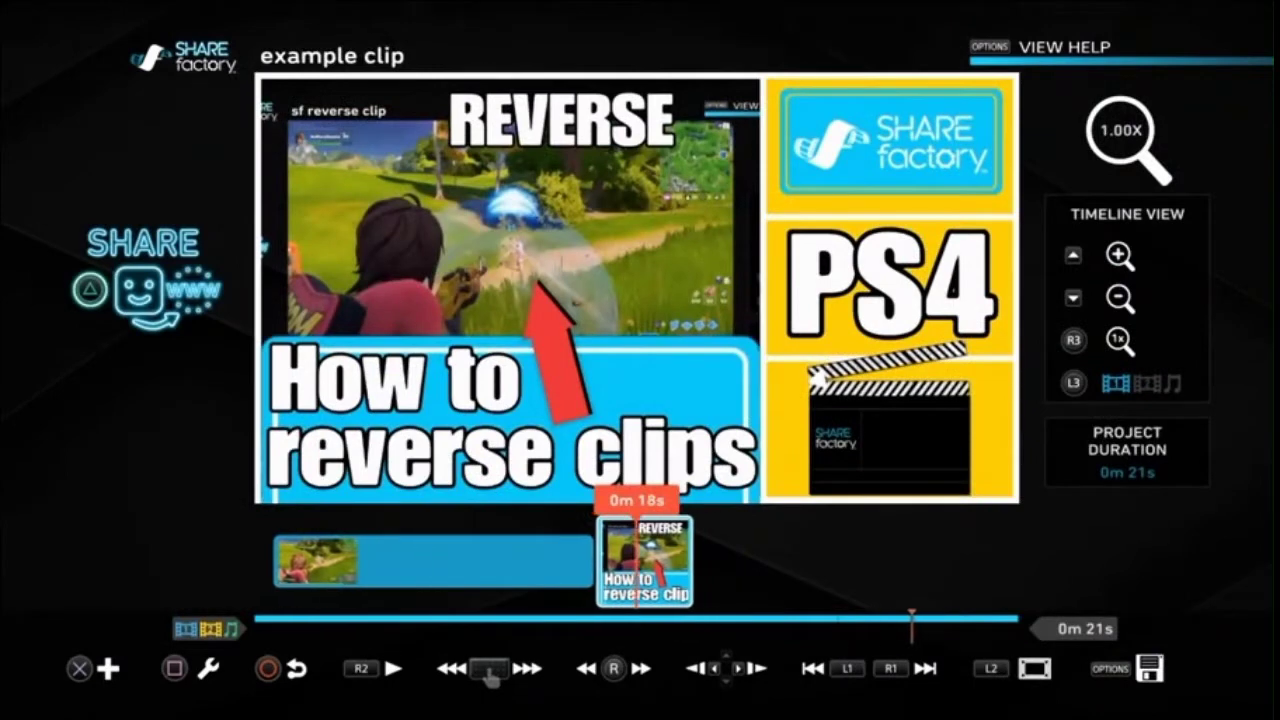
{"action": "key", "text": "Menu"}
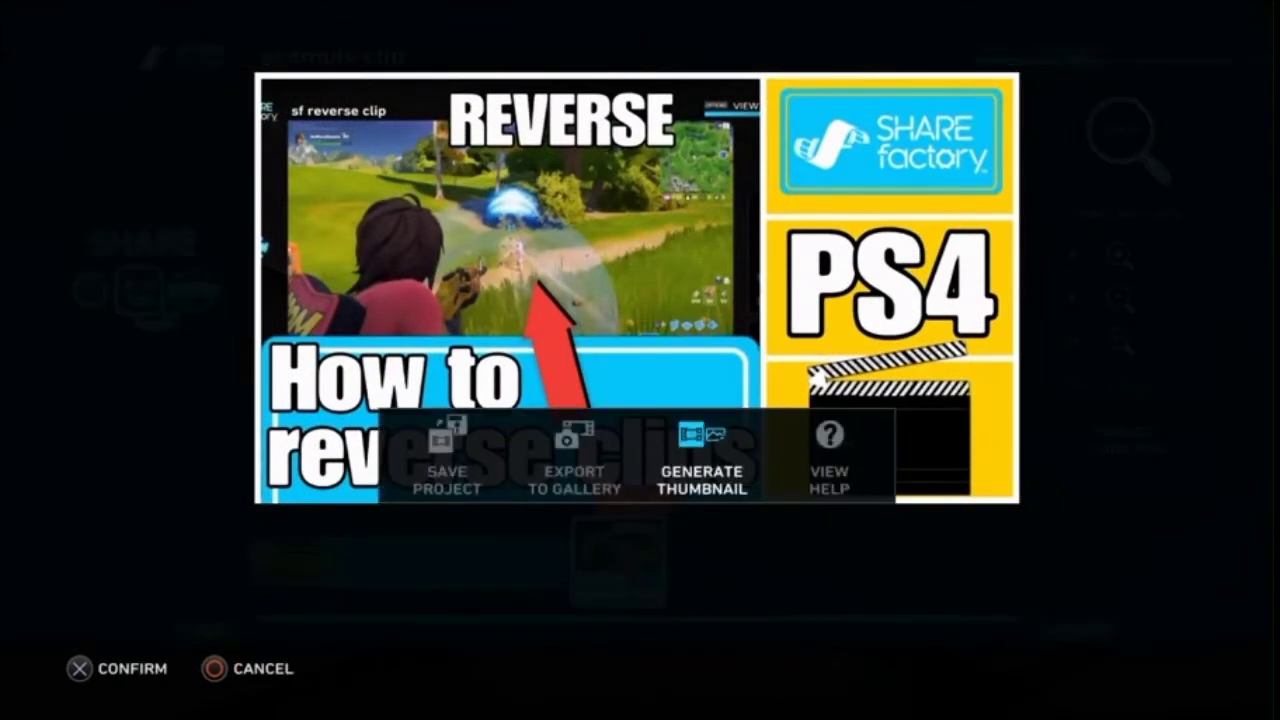
{"action": "key", "text": "Return"}
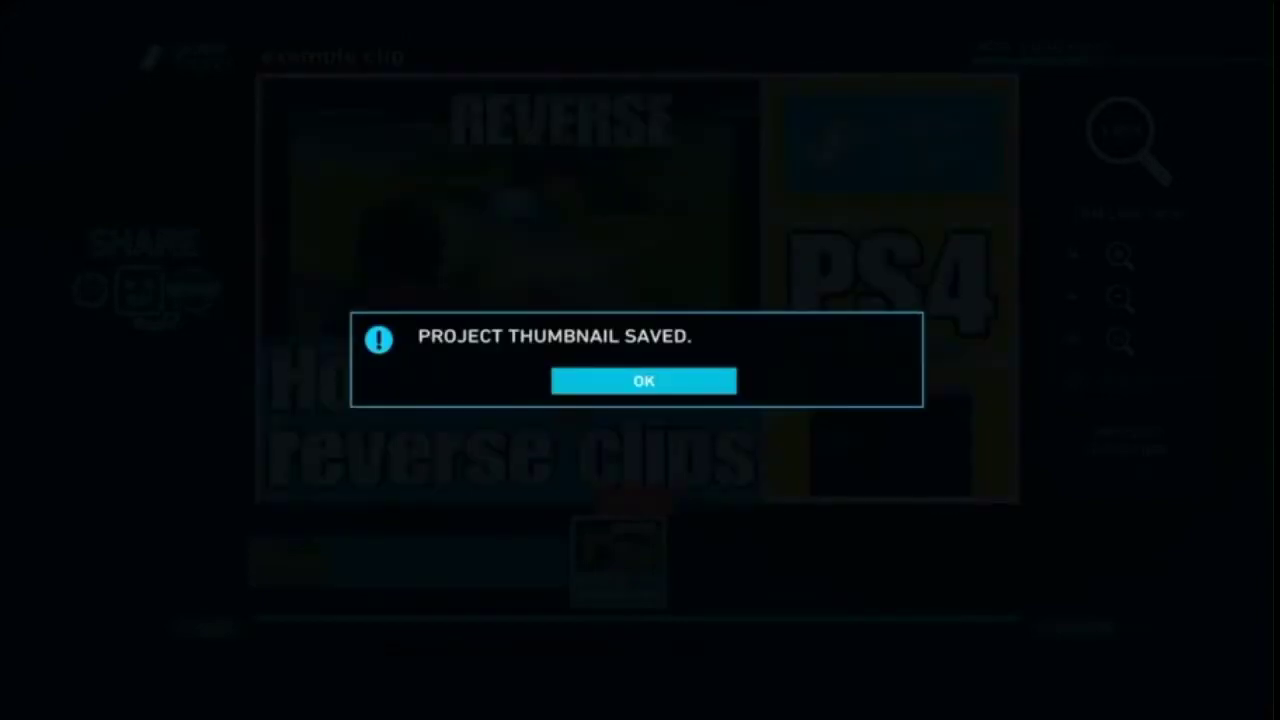
{"action": "key", "text": "Return"}
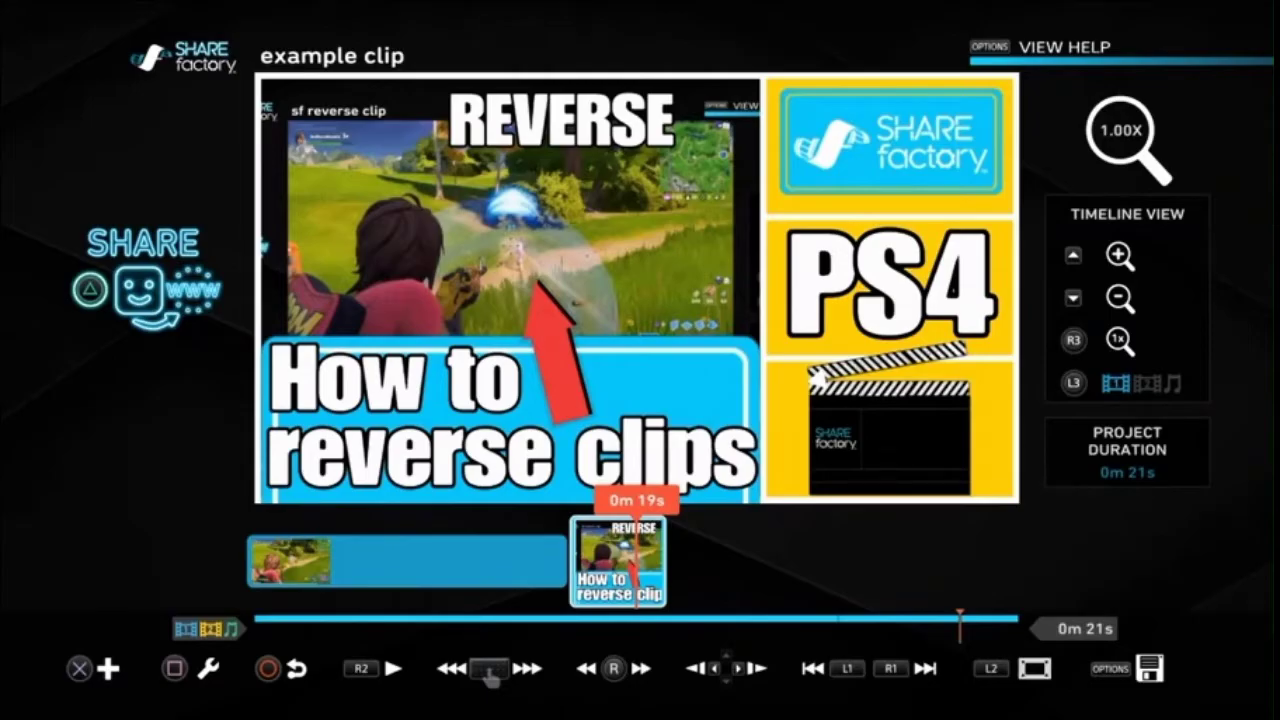
Step: Export the movie to the Capture Gallery and choose YouTube as the place to share it
{"action": "key", "text": "Return"}
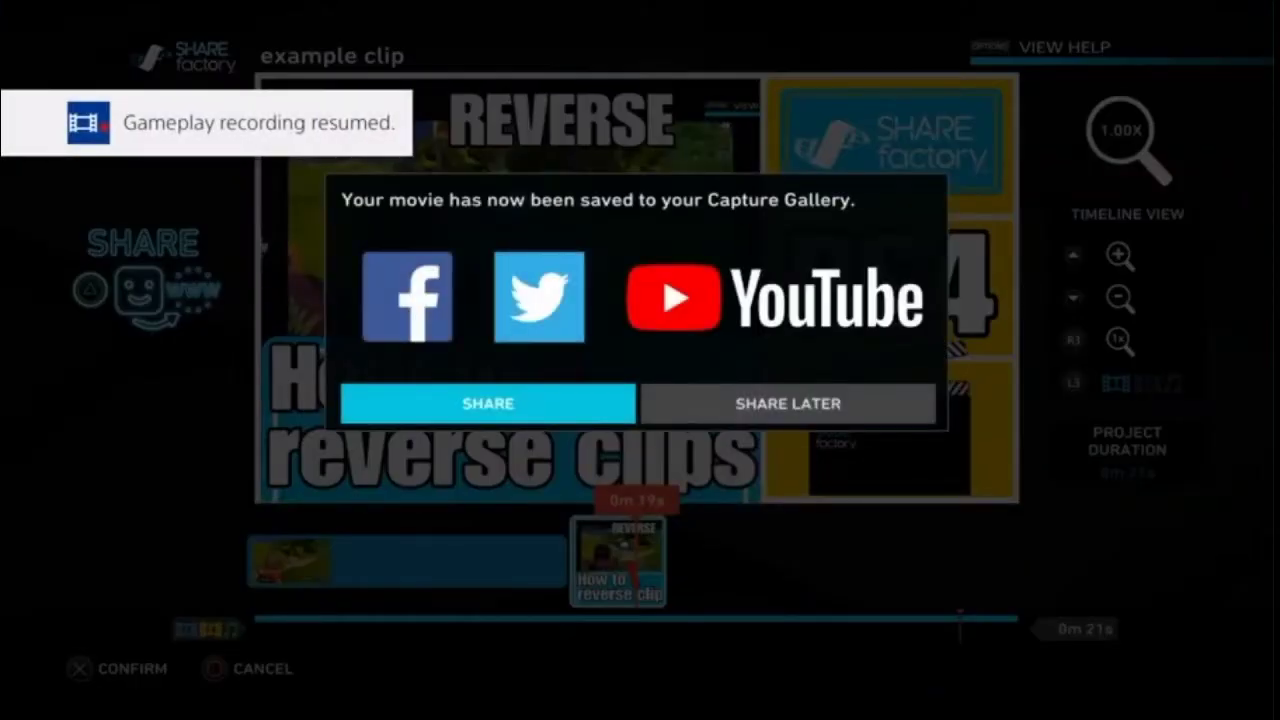
{"action": "key", "text": "Return"}
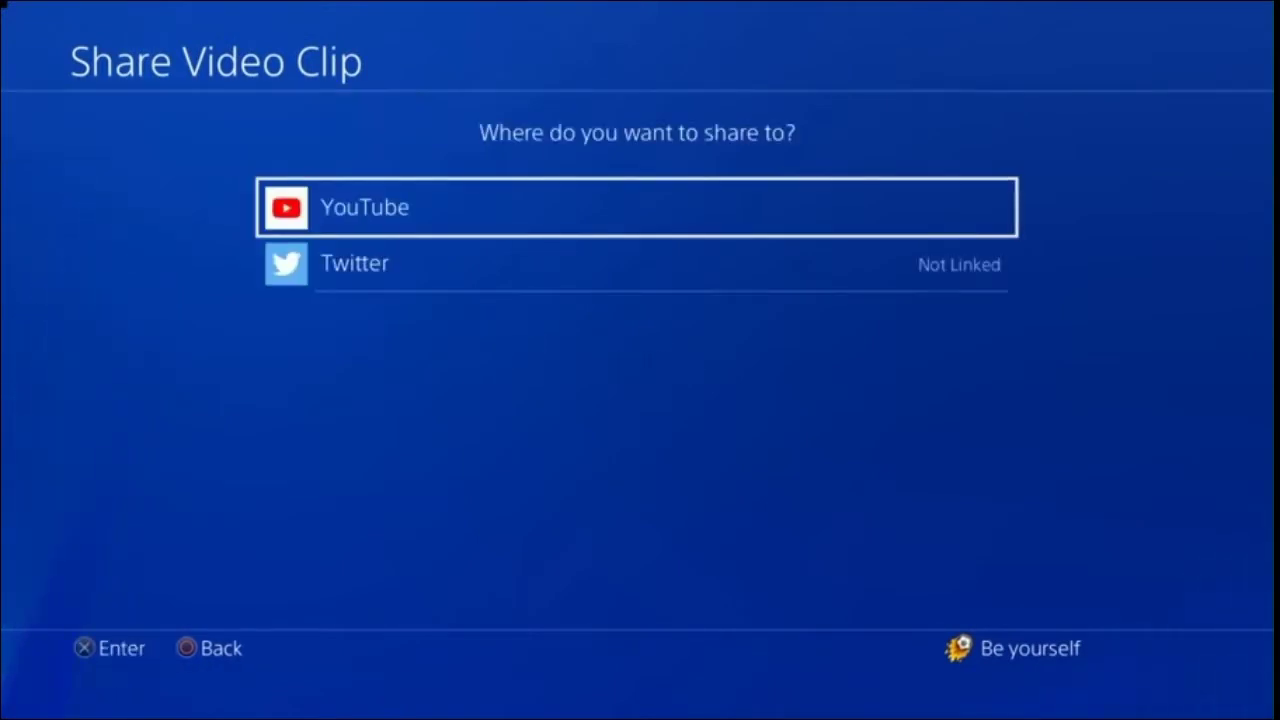
{"action": "key", "text": "Return"}
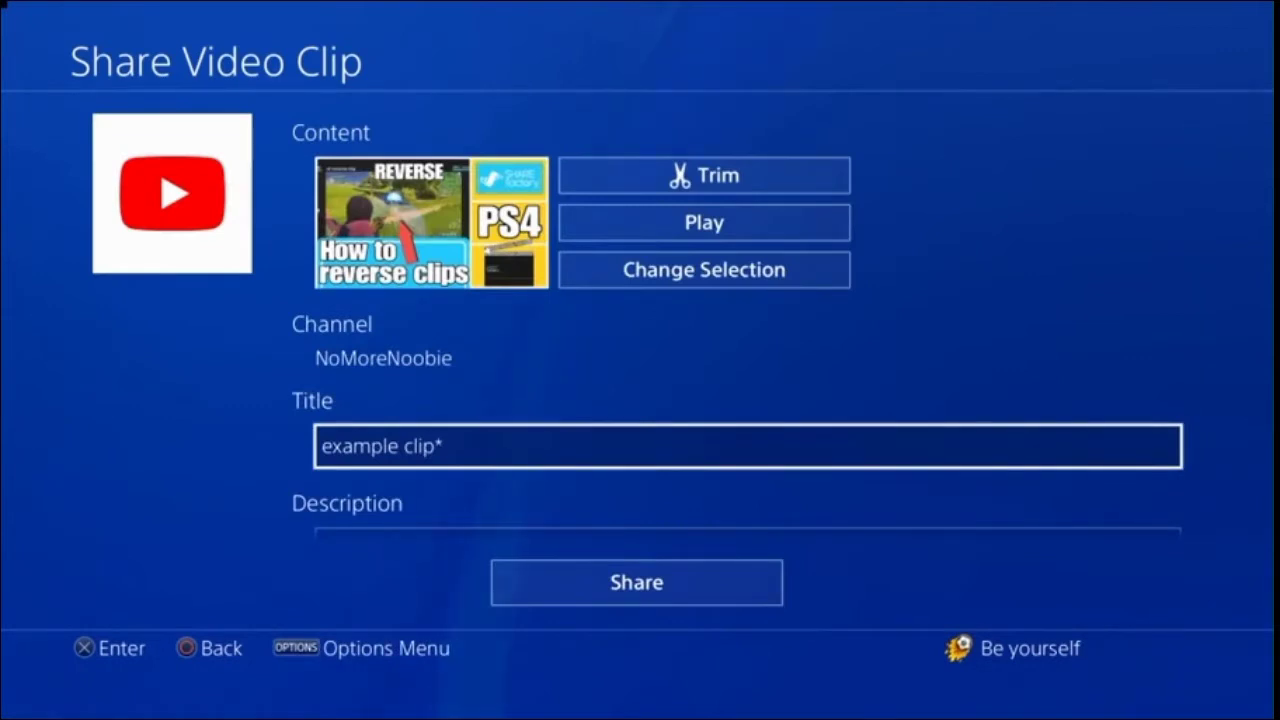
Step: Set the YouTube upload's privacy to Unlisted and share the video clip
{"action": "key", "text": "Down"}
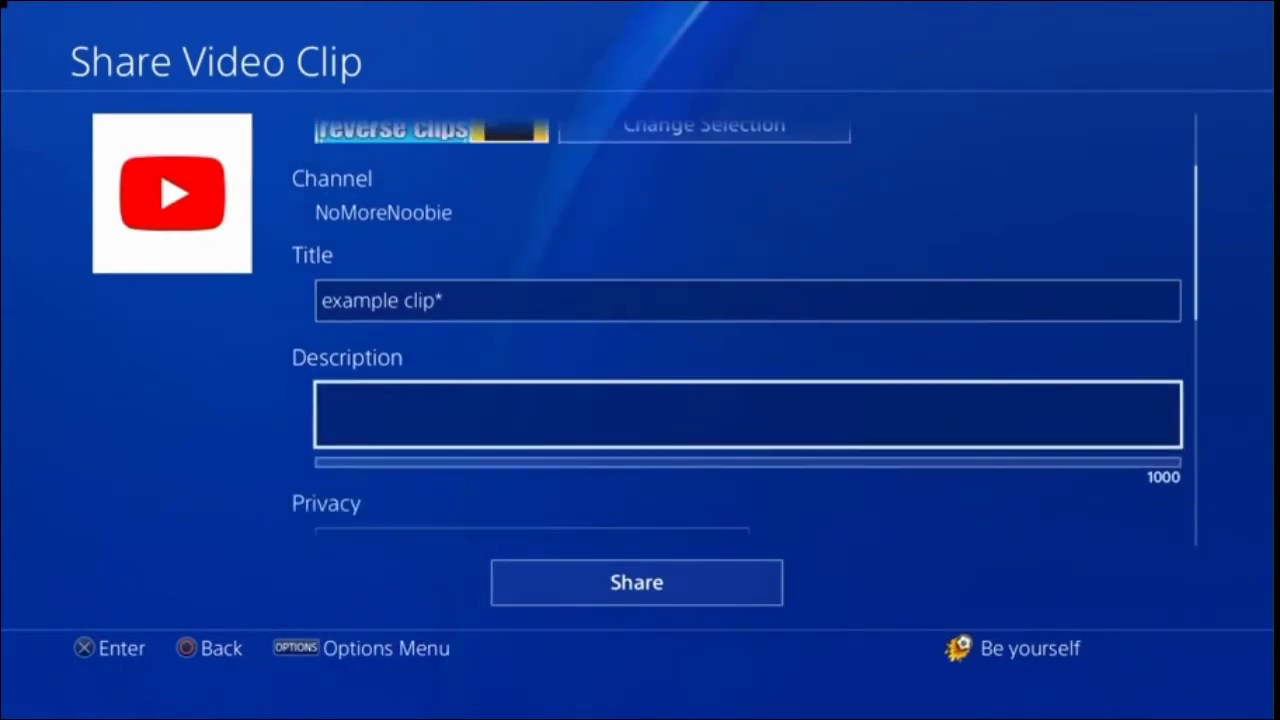
{"action": "key", "text": "Down"}
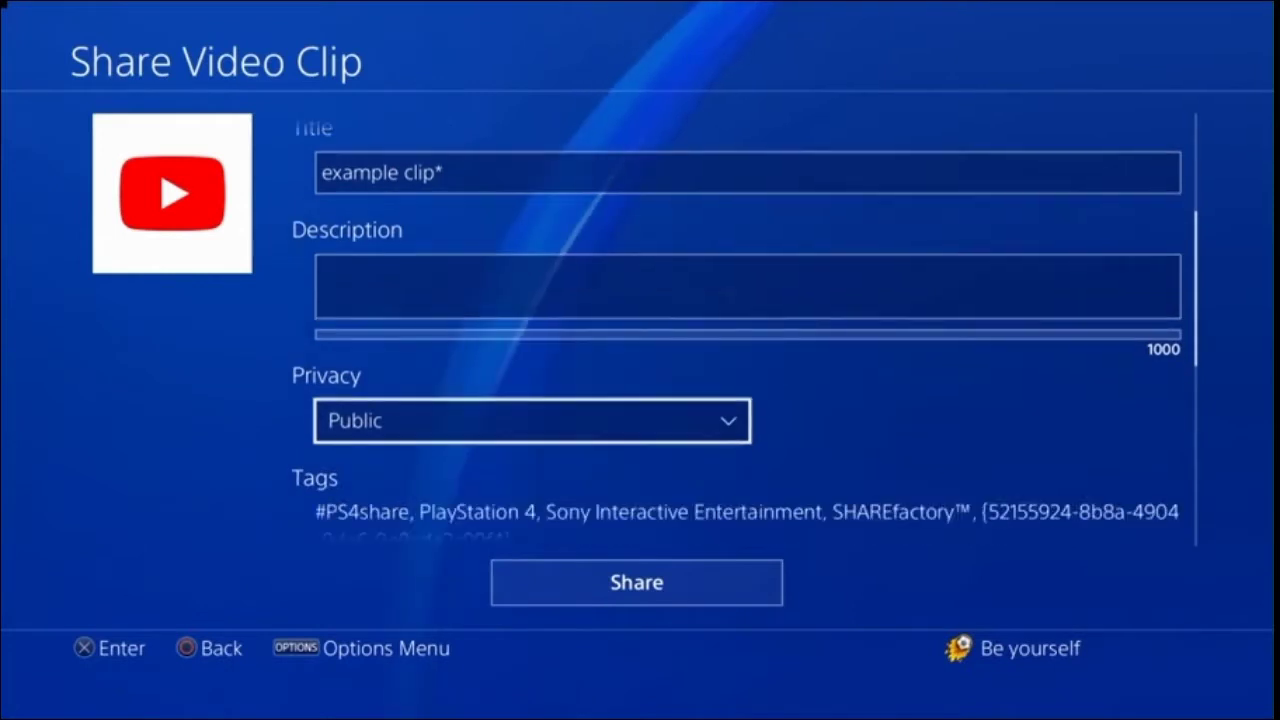
{"action": "key", "text": "Return"}
{"action": "key", "text": "Down"}
{"action": "key", "text": "Return"}
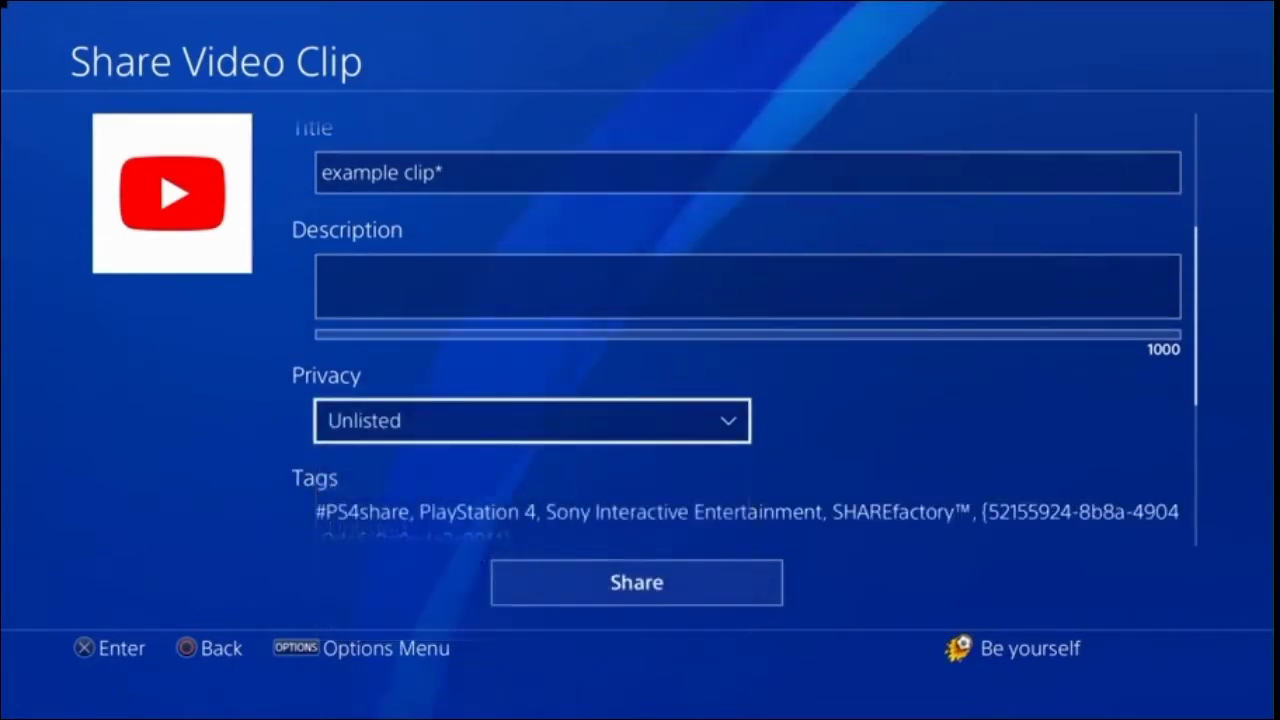
{"action": "key", "text": "Down"}
{"action": "key", "text": "Down"}
{"action": "key", "text": "Down"}
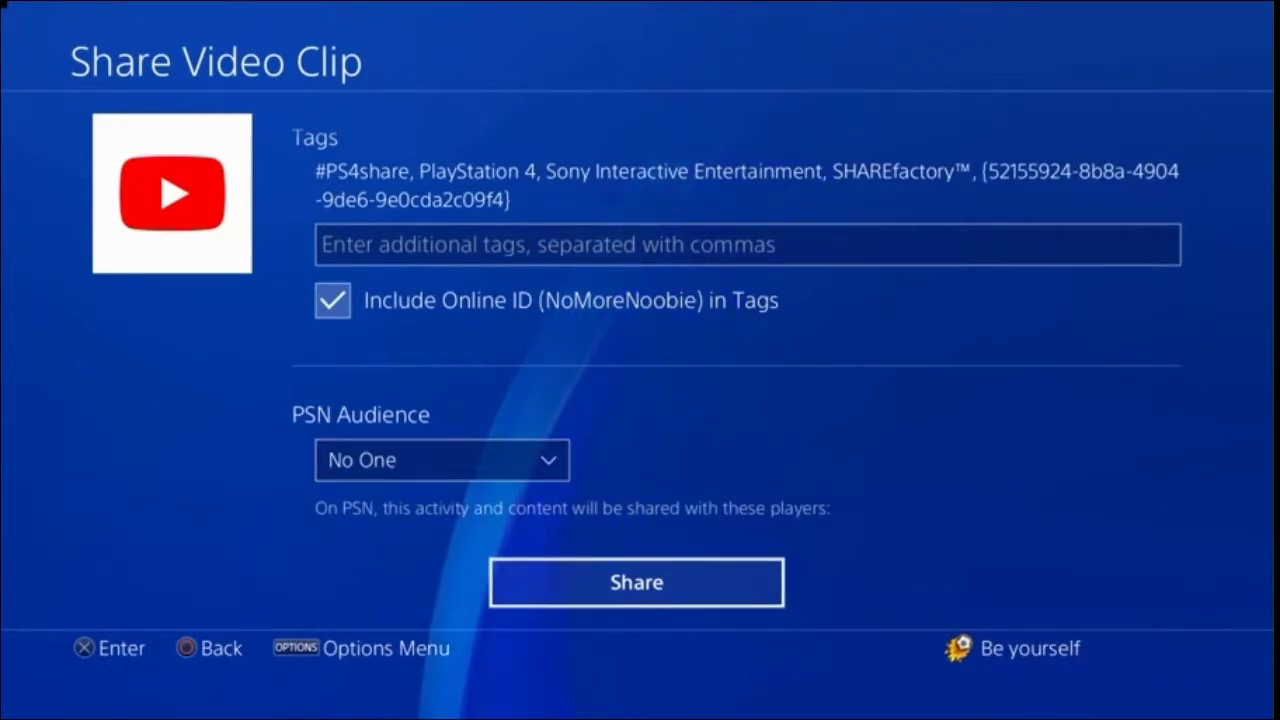
{"action": "key", "text": "Return"}
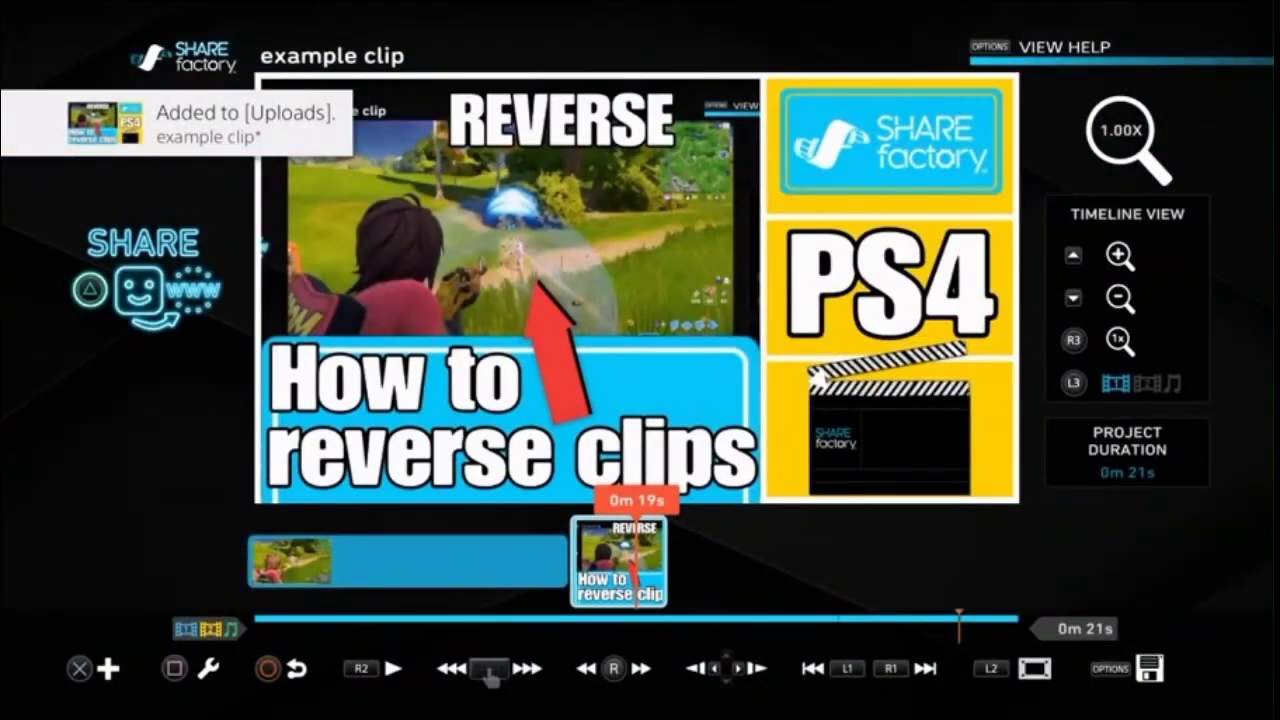
Step: Save the "example clip" project and exit it to the main menu
{"action": "key", "text": "Escape"}
{"action": "key", "text": "Down"}
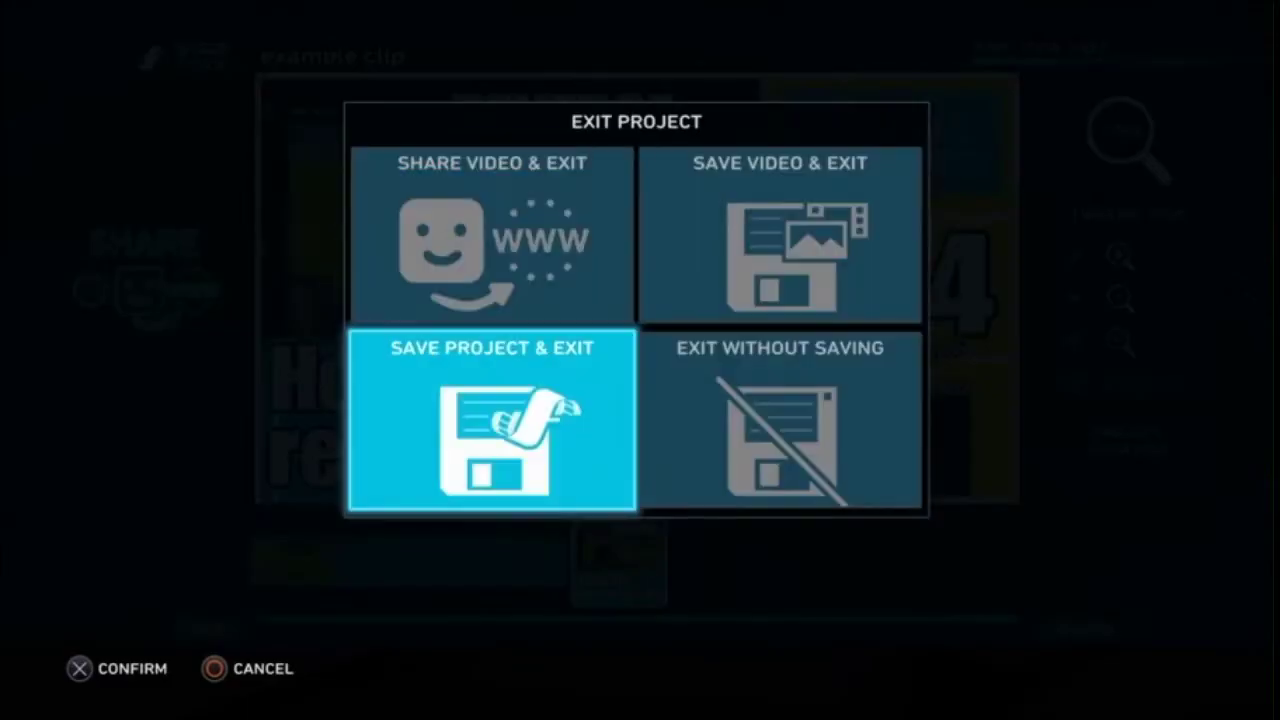
{"action": "key", "text": "Return"}
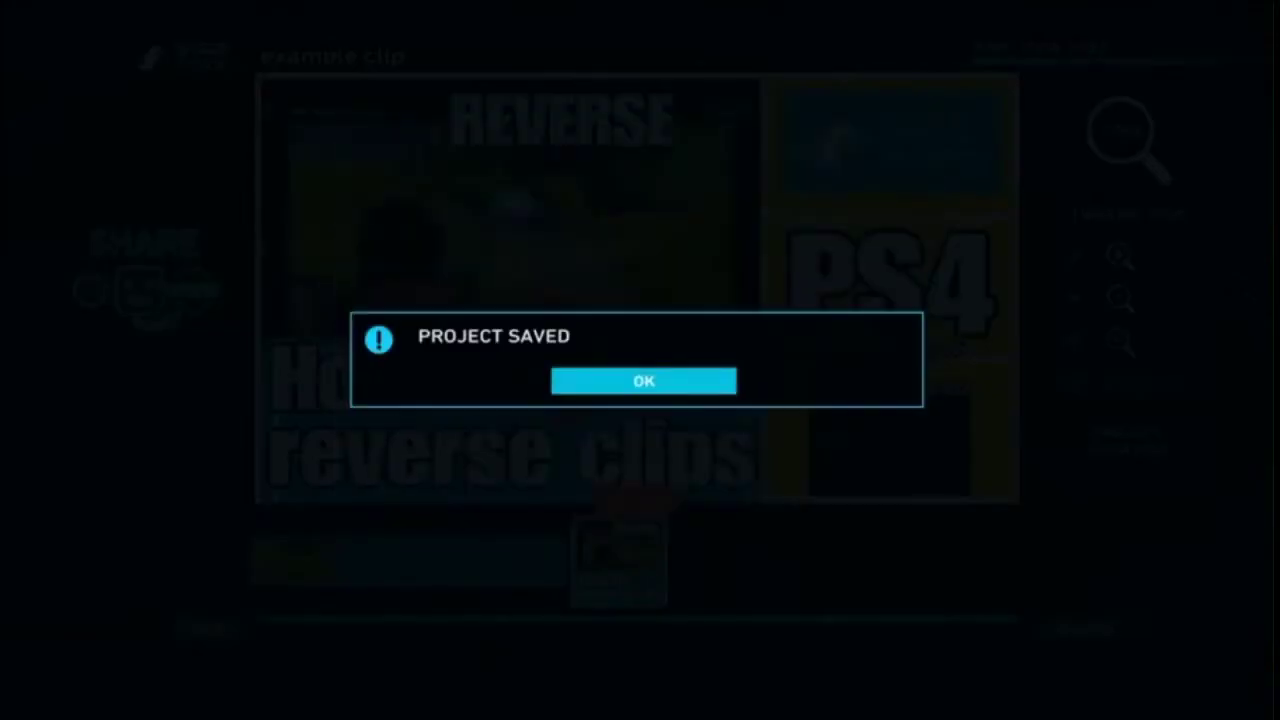
{"action": "key", "text": "Return"}
{"action": "key", "text": "Escape"}
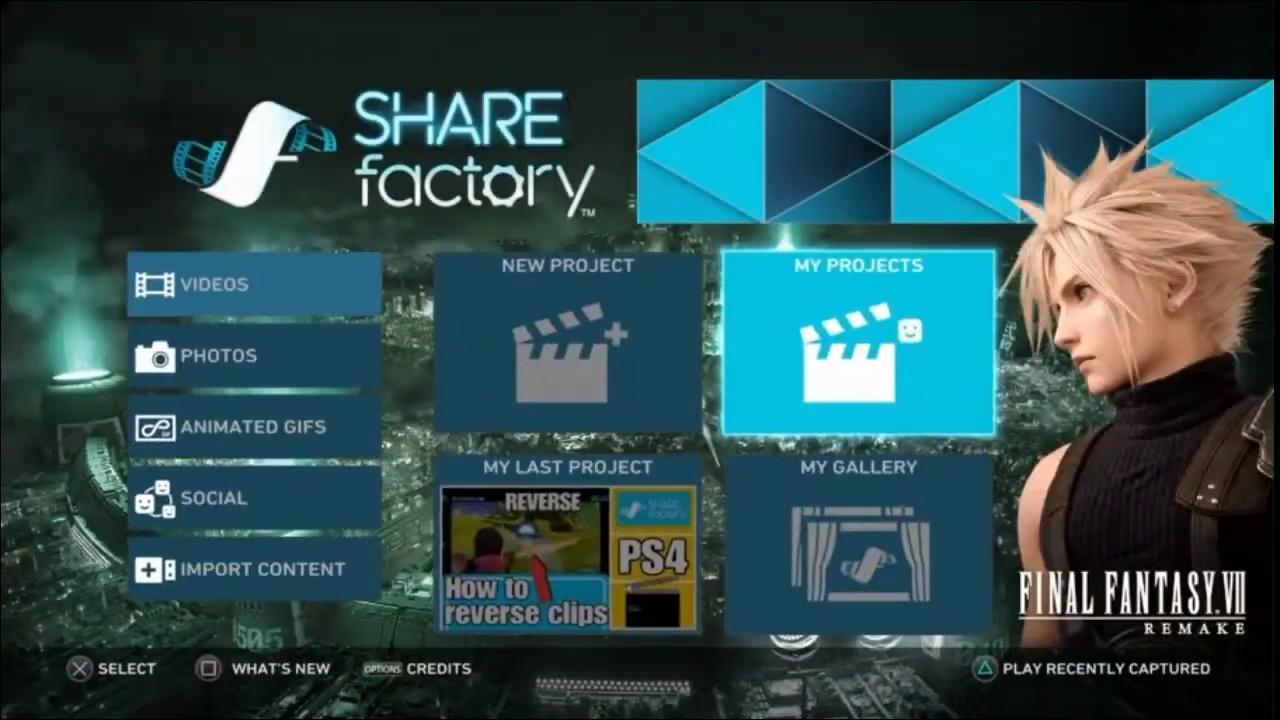
{"action": "key", "text": "super"}
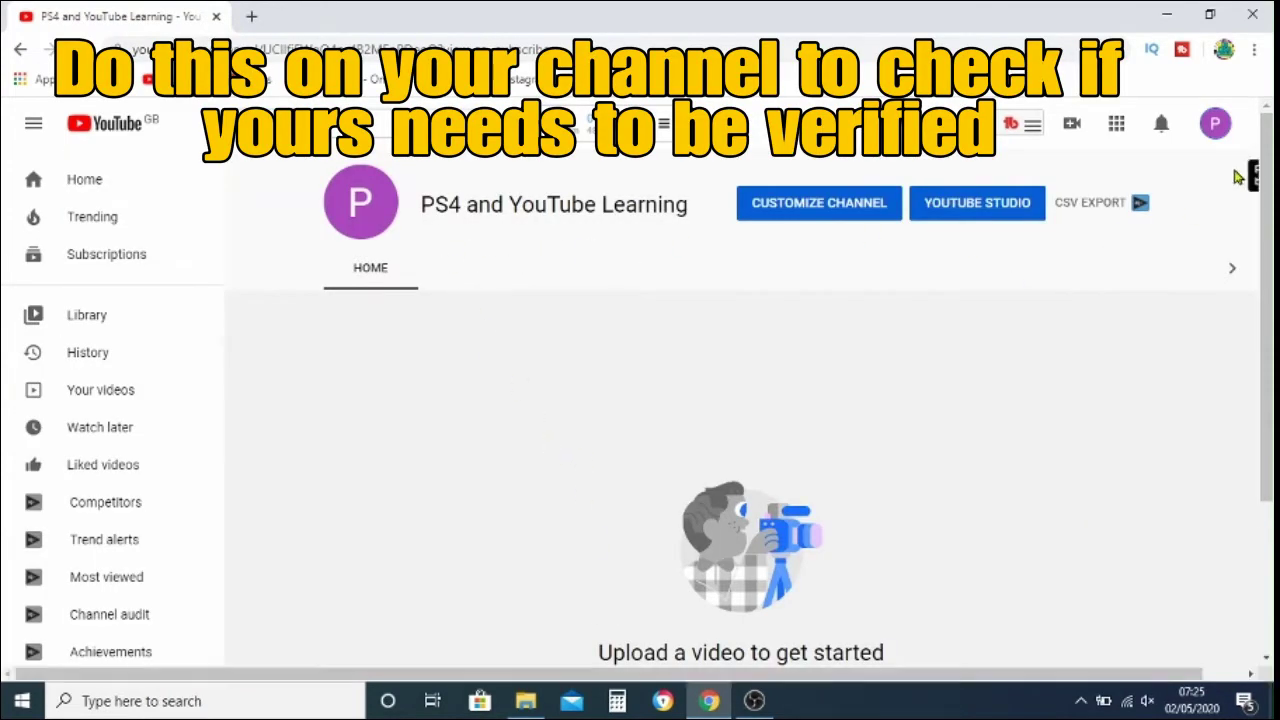
Step: Open the channel's Status and Features page from the YouTube account settings and review which features are enabled
{"action": "left_click", "coordinate": [1214, 124]}
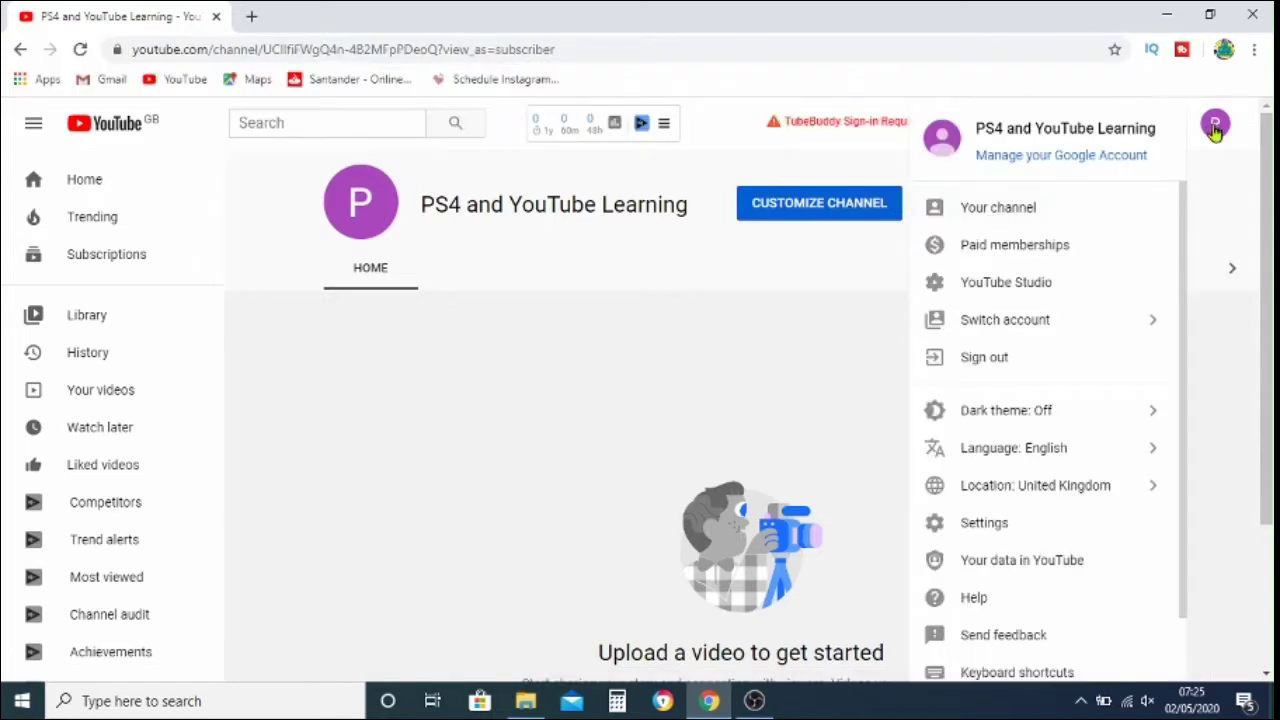
{"action": "left_click", "coordinate": [1020, 520]}
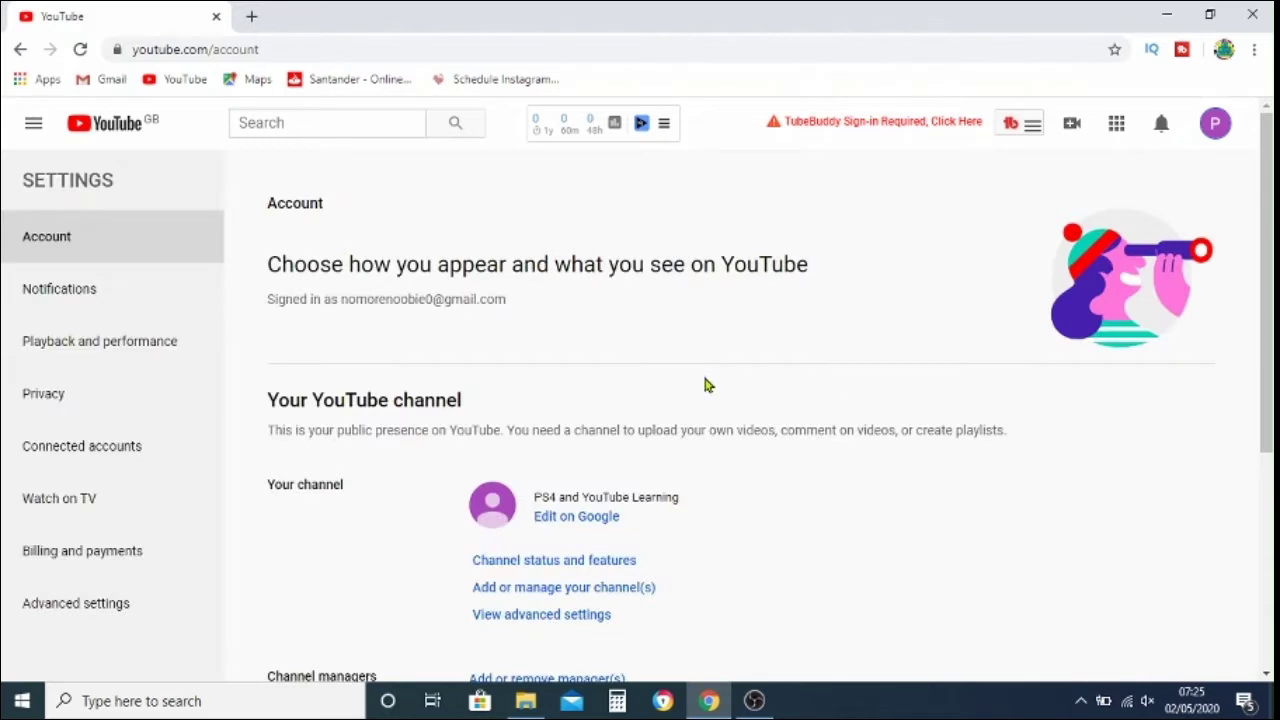
{"action": "left_click", "coordinate": [615, 563]}
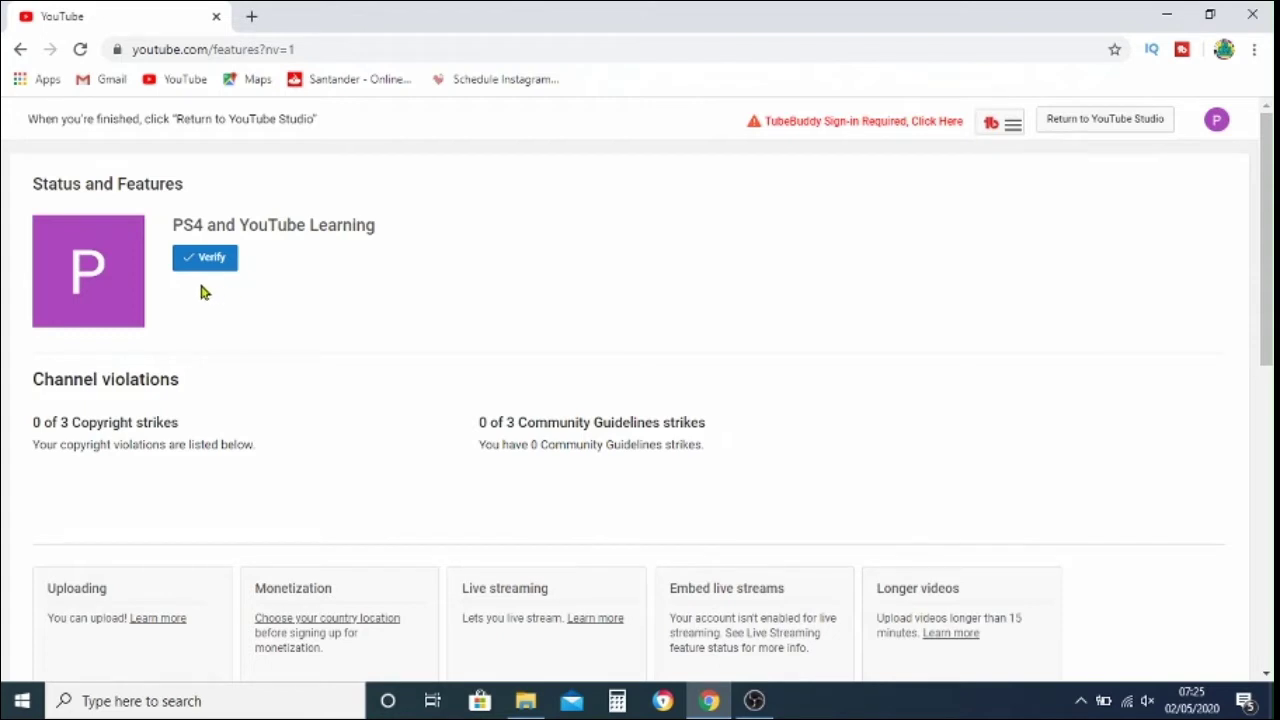
{"action": "left_click_drag", "start_coordinate": [1267, 240], "coordinate": [1267, 413]}
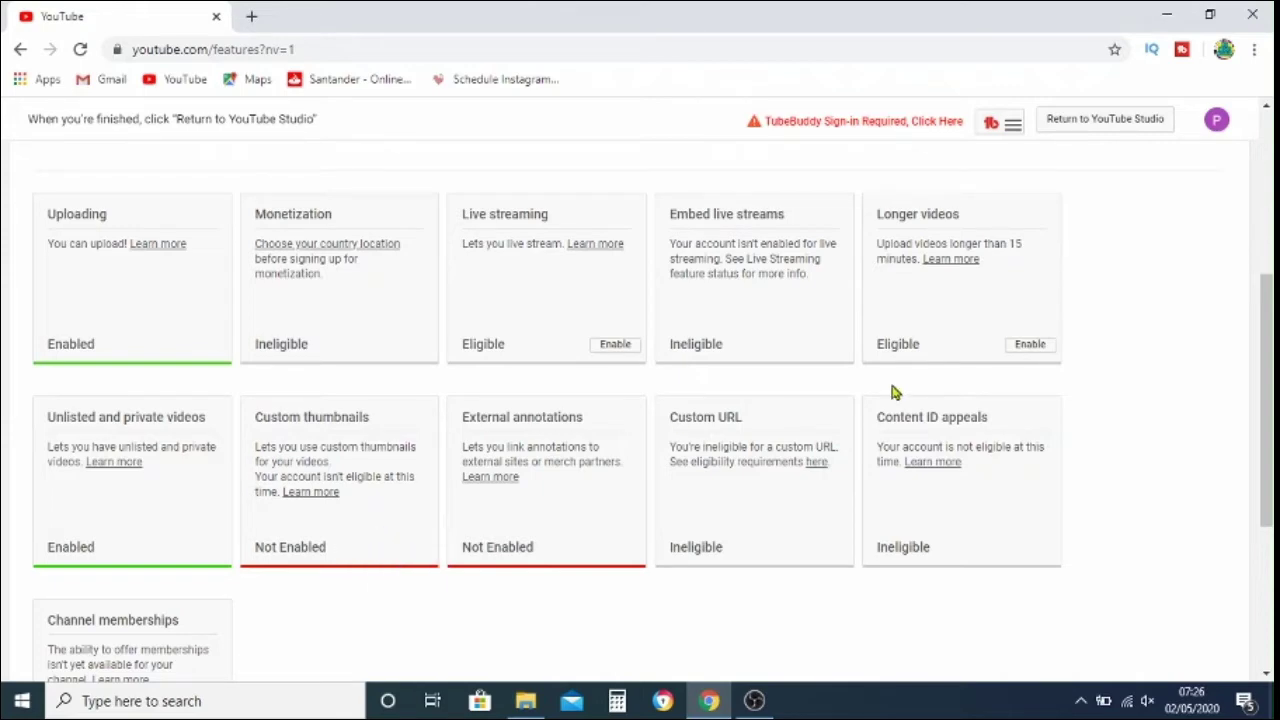
{"action": "left_click_drag", "start_coordinate": [1266, 390], "coordinate": [1266, 203]}
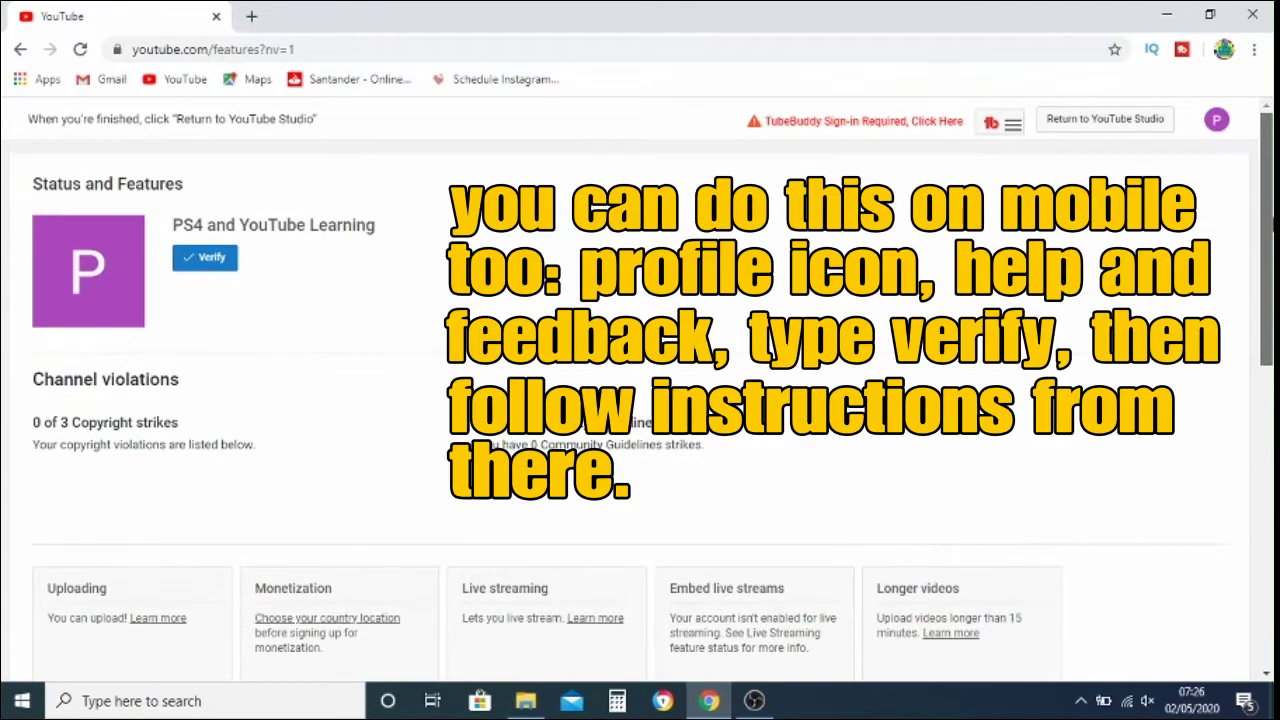
Step: Start verifying the channel with the code sent by text message, enter the phone number and submit it
{"action": "left_click", "coordinate": [210, 260]}
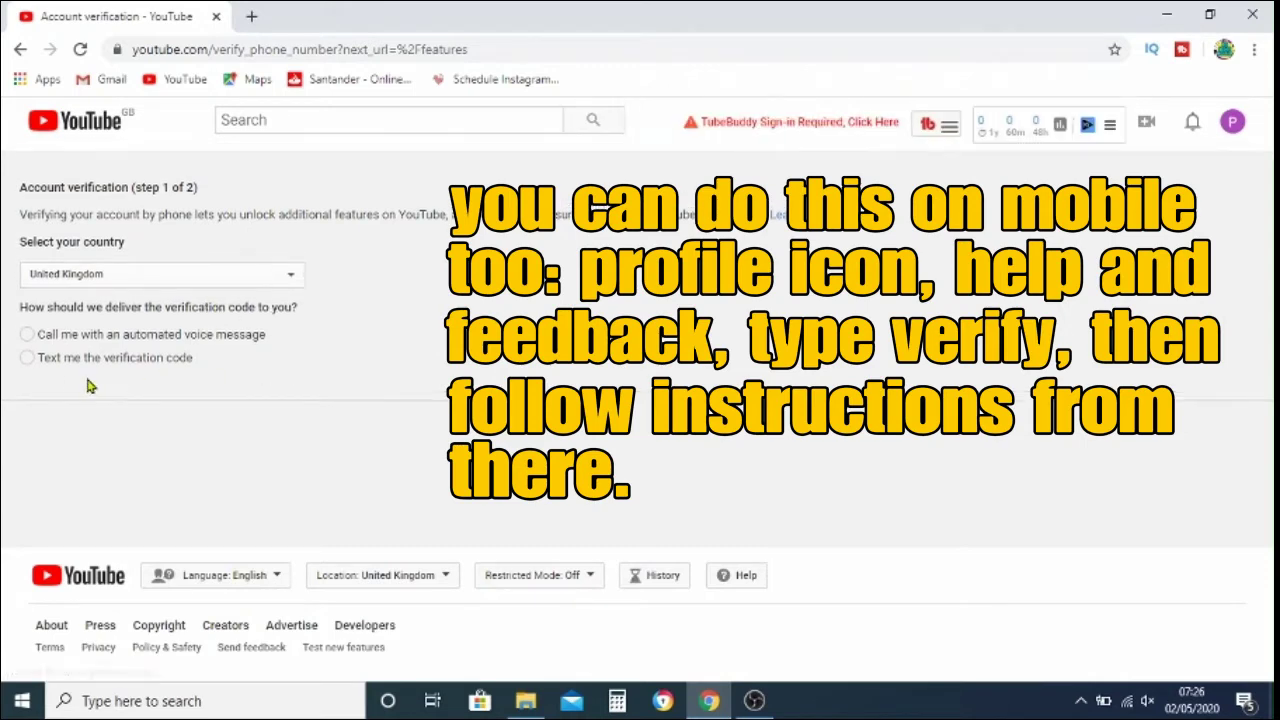
{"action": "left_click", "coordinate": [27, 358]}
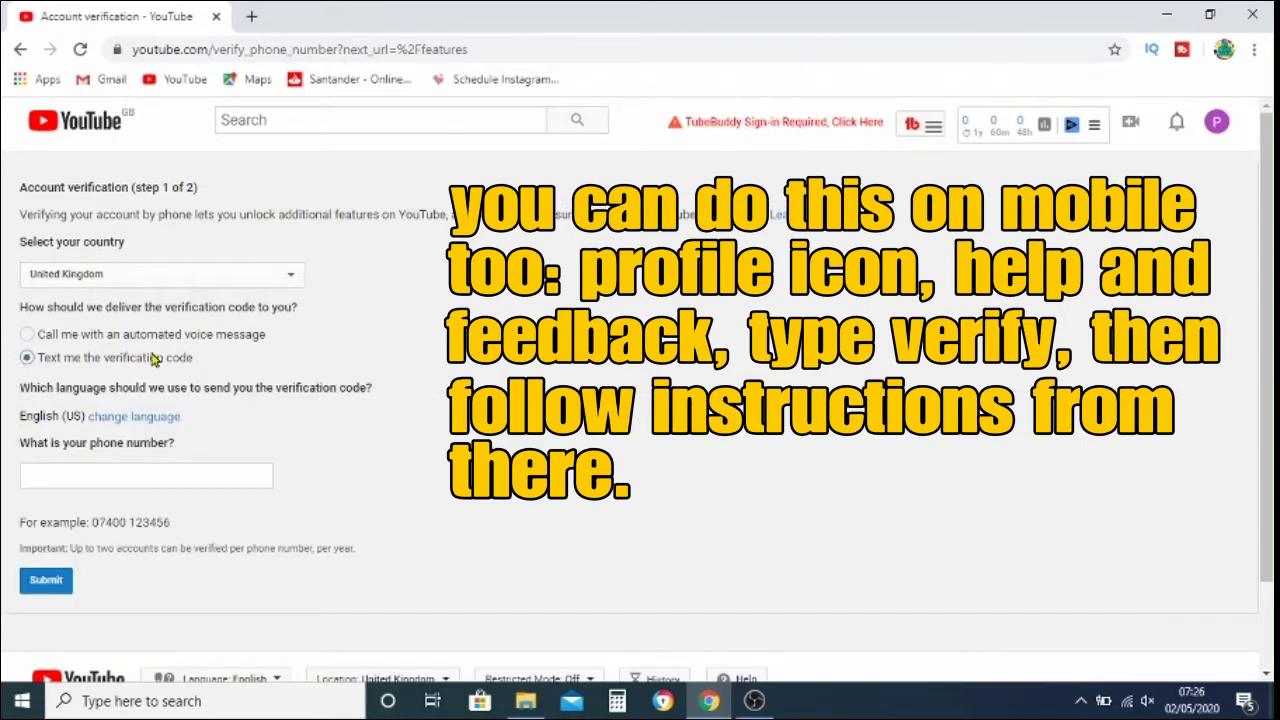
{"action": "left_click", "coordinate": [186, 470]}
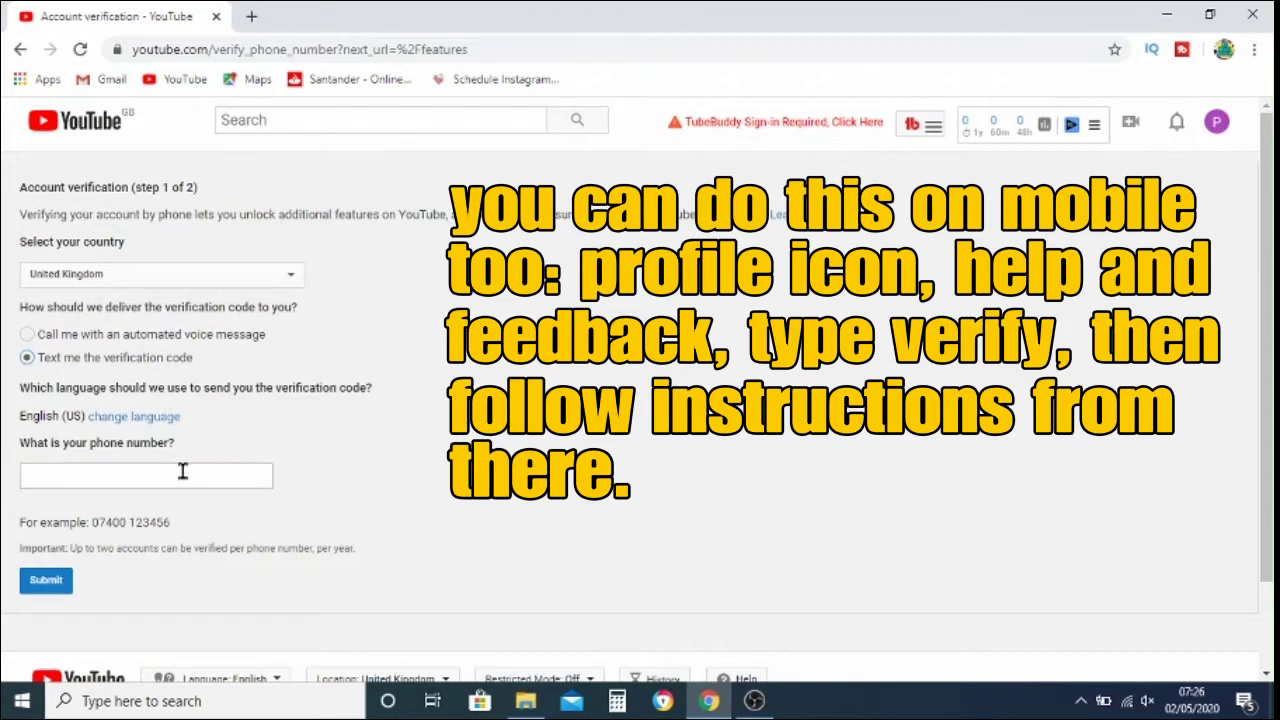
{"action": "type", "text": "075"}
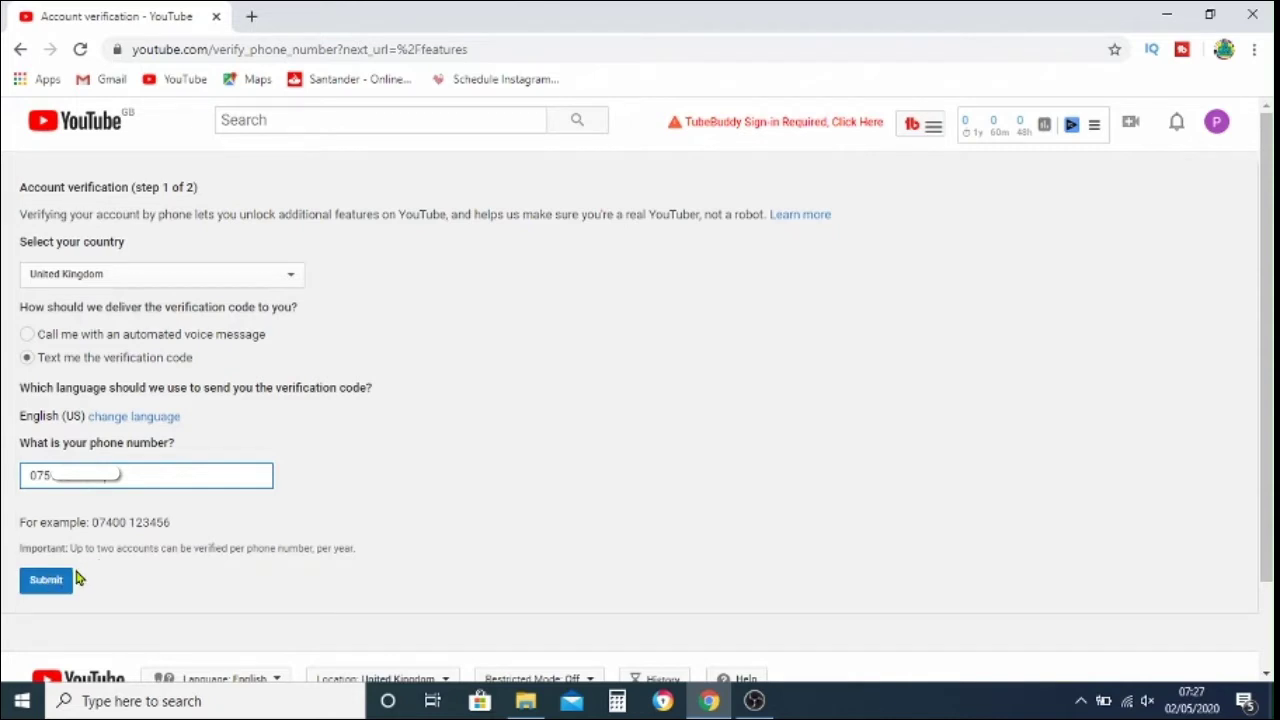
{"action": "left_click", "coordinate": [50, 585]}
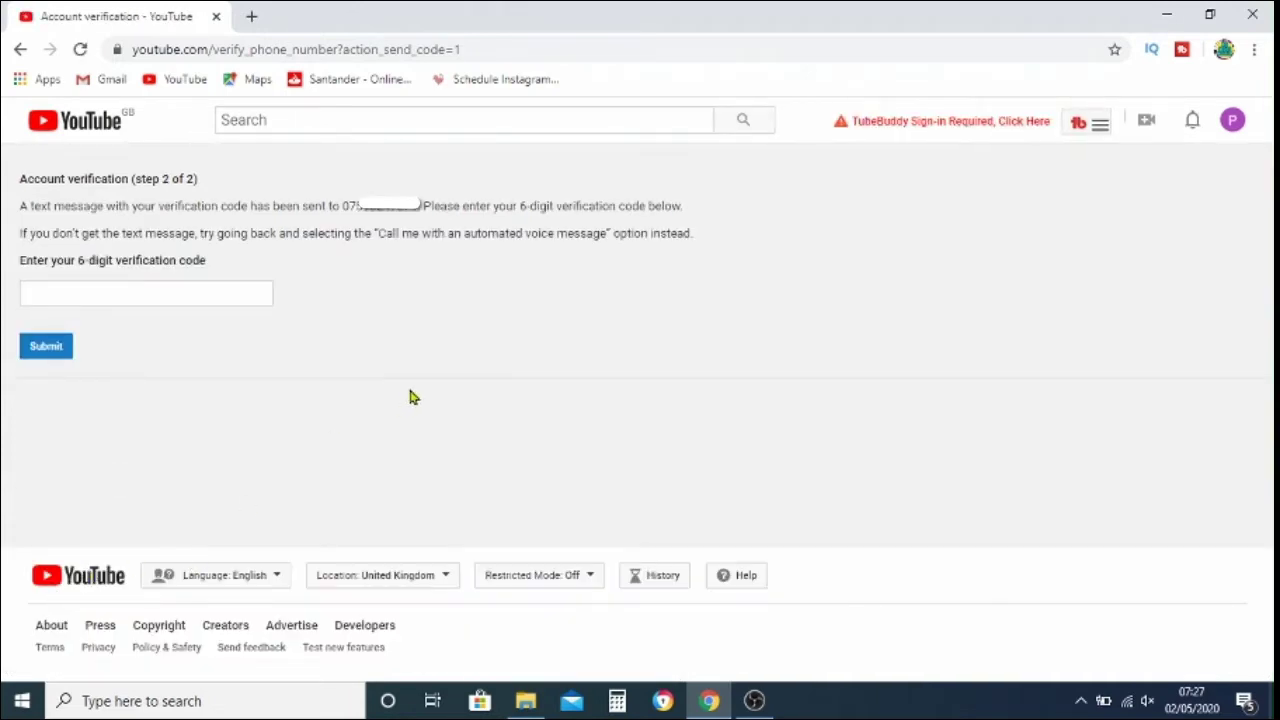
Step: Enter the 6-digit verification code to complete the account verification
{"action": "left_click", "coordinate": [188, 289]}
{"action": "type", "text": "9"}
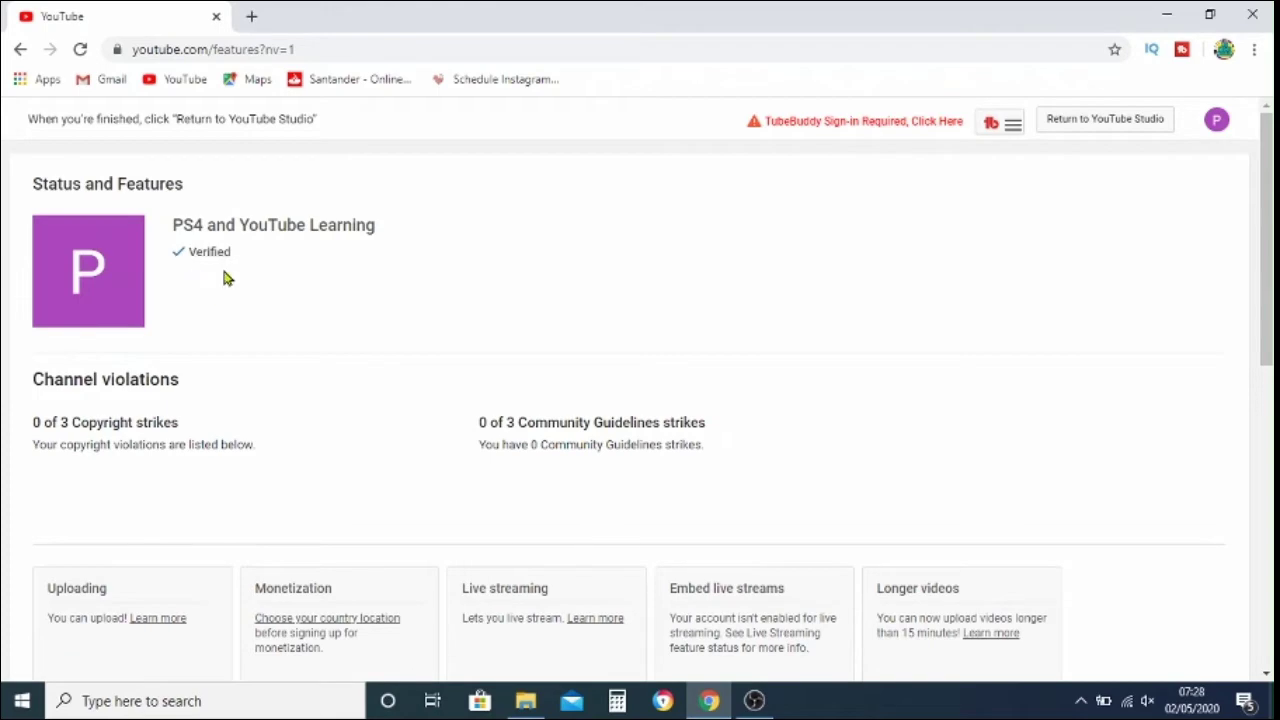
Step: Review the channel's verified status and the features that require phone verification in the channel's feature eligibility settings
{"action": "left_click_drag", "start_coordinate": [1268, 168], "coordinate": [1268, 343]}
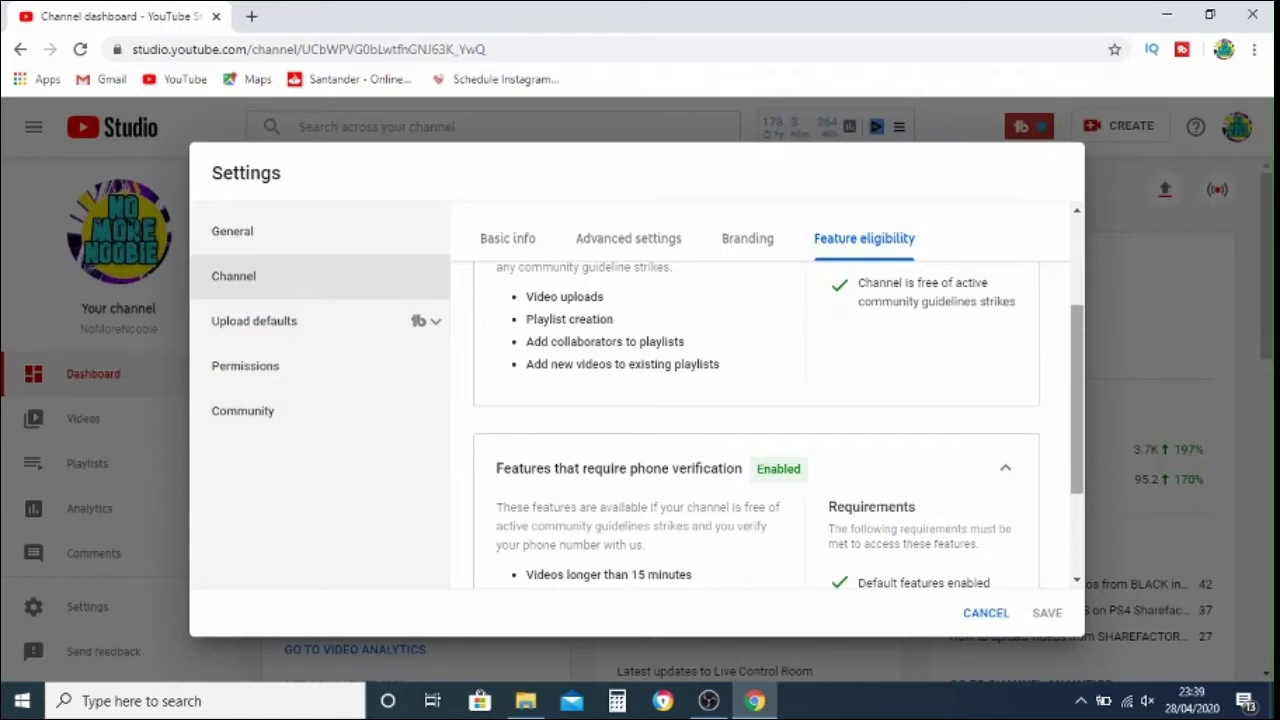
{"action": "scroll", "coordinate": [779, 425], "scroll_direction": "down", "scroll_amount": 3}
{"action": "scroll", "coordinate": [778, 425], "scroll_direction": "down", "scroll_amount": 1}
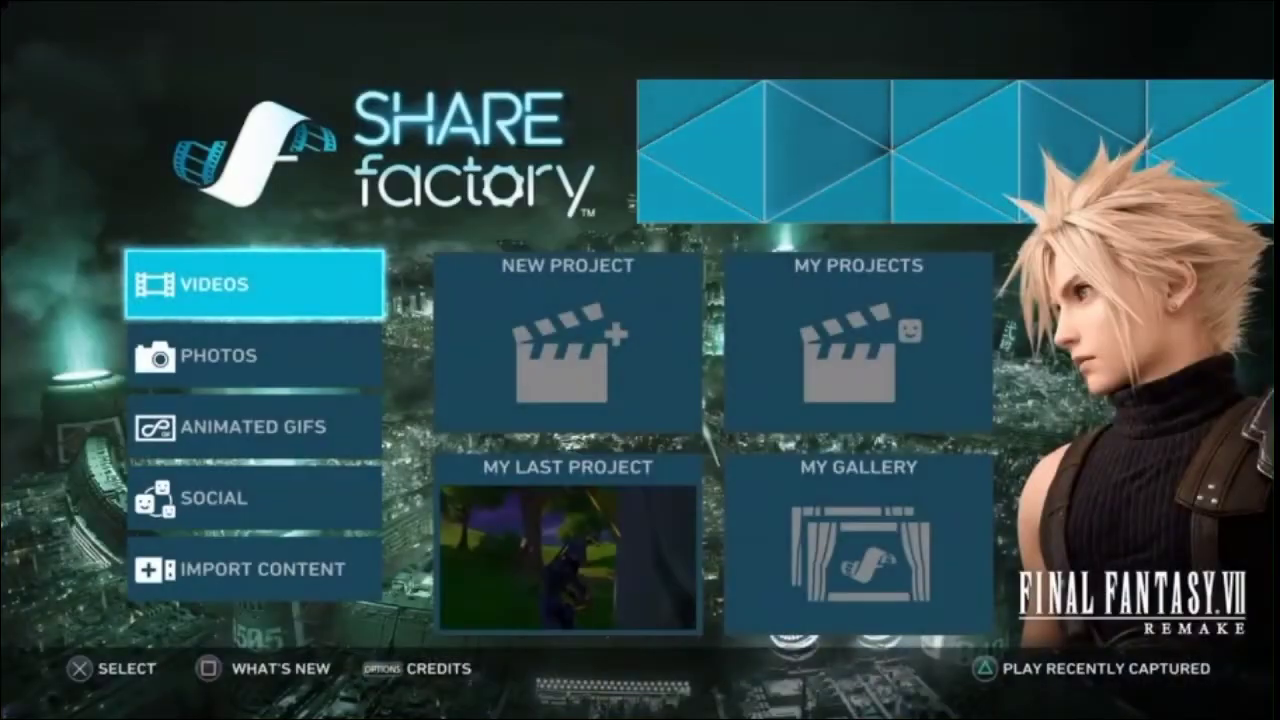
Step: Switch to SHAREfactory on the PS4 and open the saved video project "test" for editing
{"action": "key", "text": "Right"}
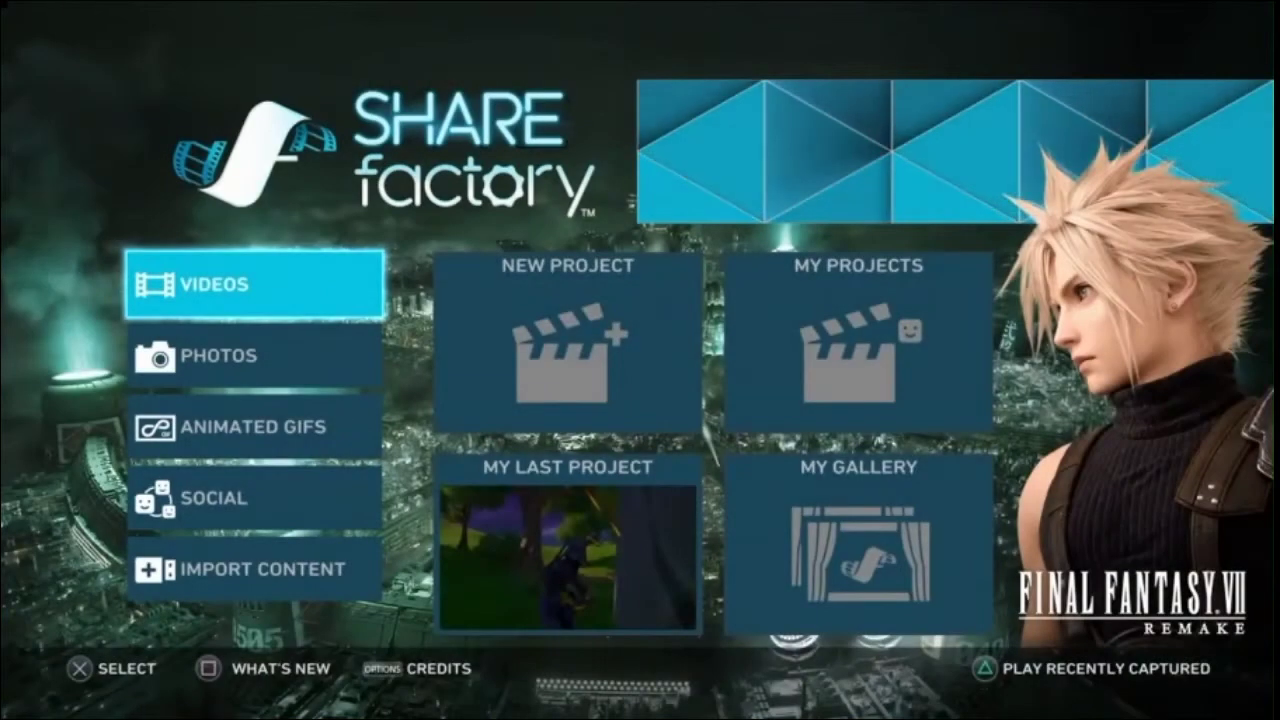
{"action": "key", "text": "Right"}
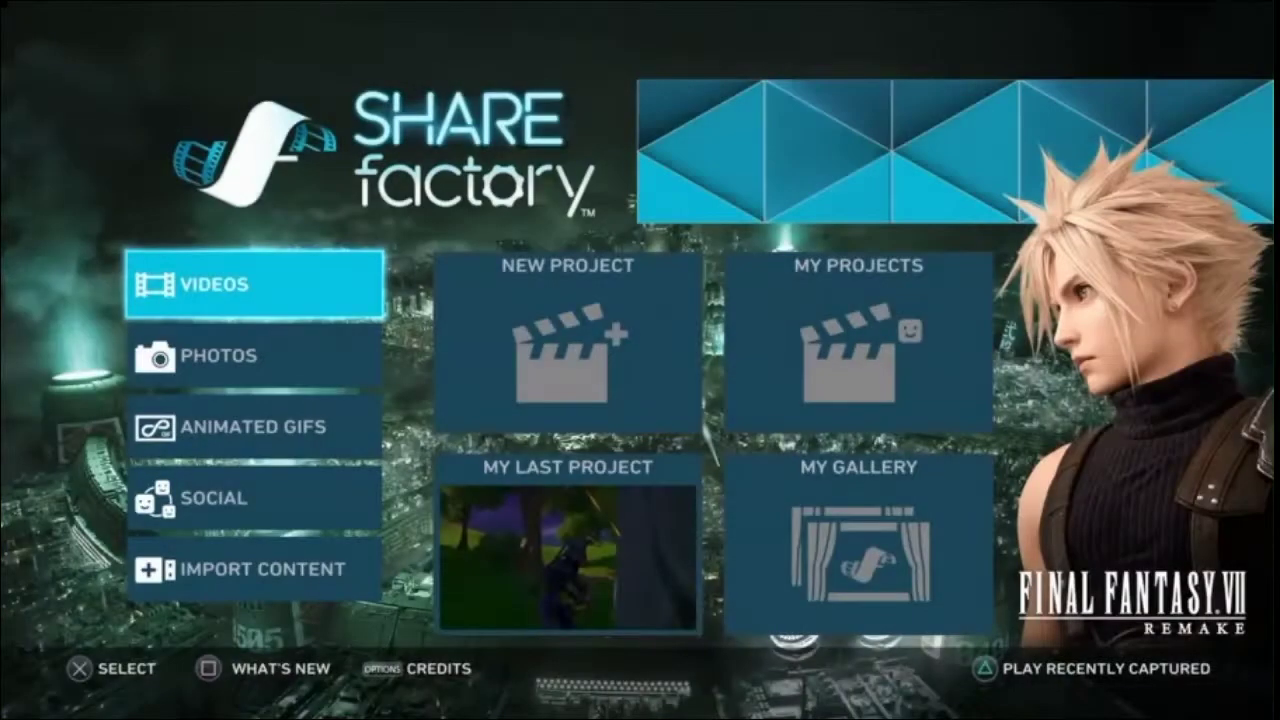
{"action": "key", "text": "Right"}
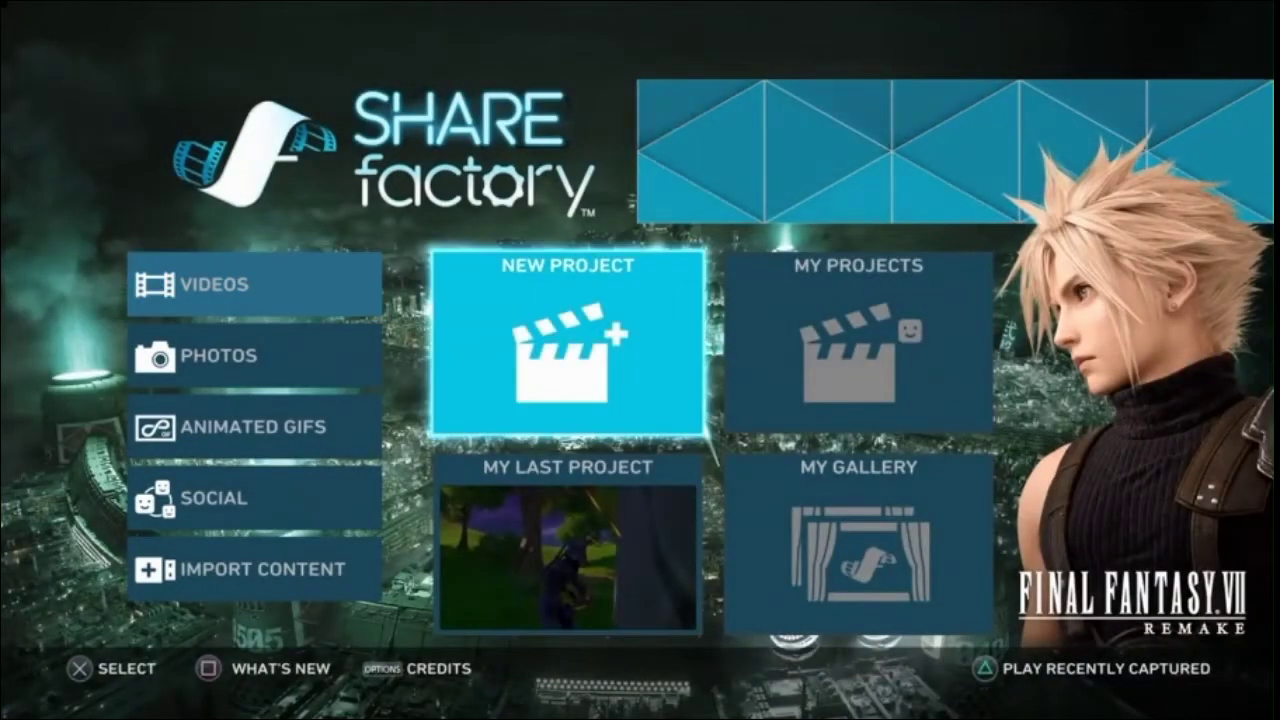
{"action": "key", "text": "Right"}
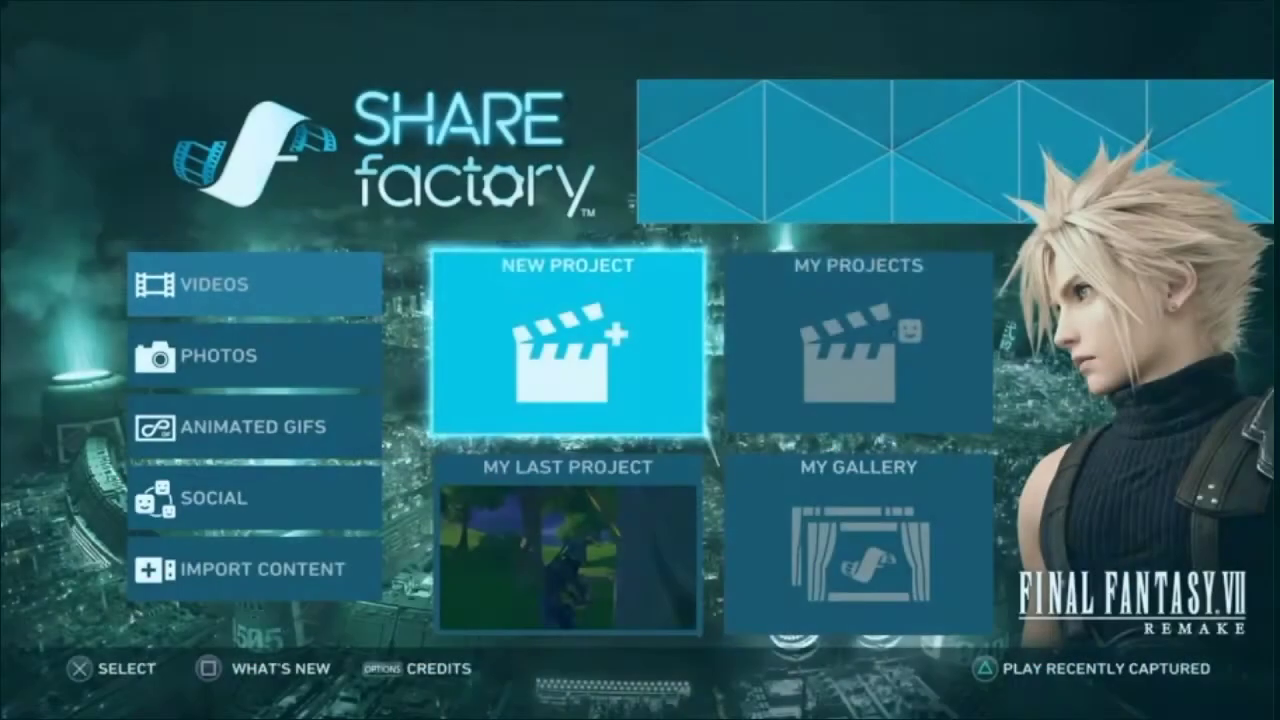
{"action": "key", "text": "Right"}
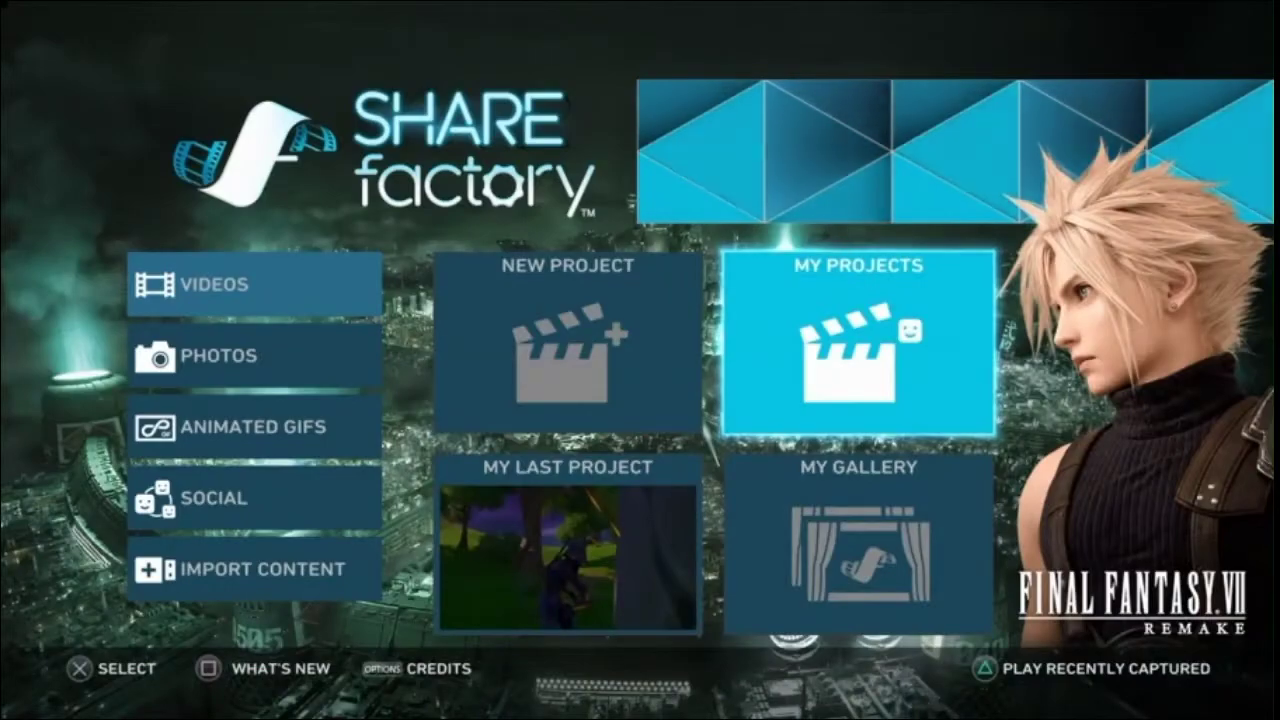
{"action": "key", "text": "Return"}
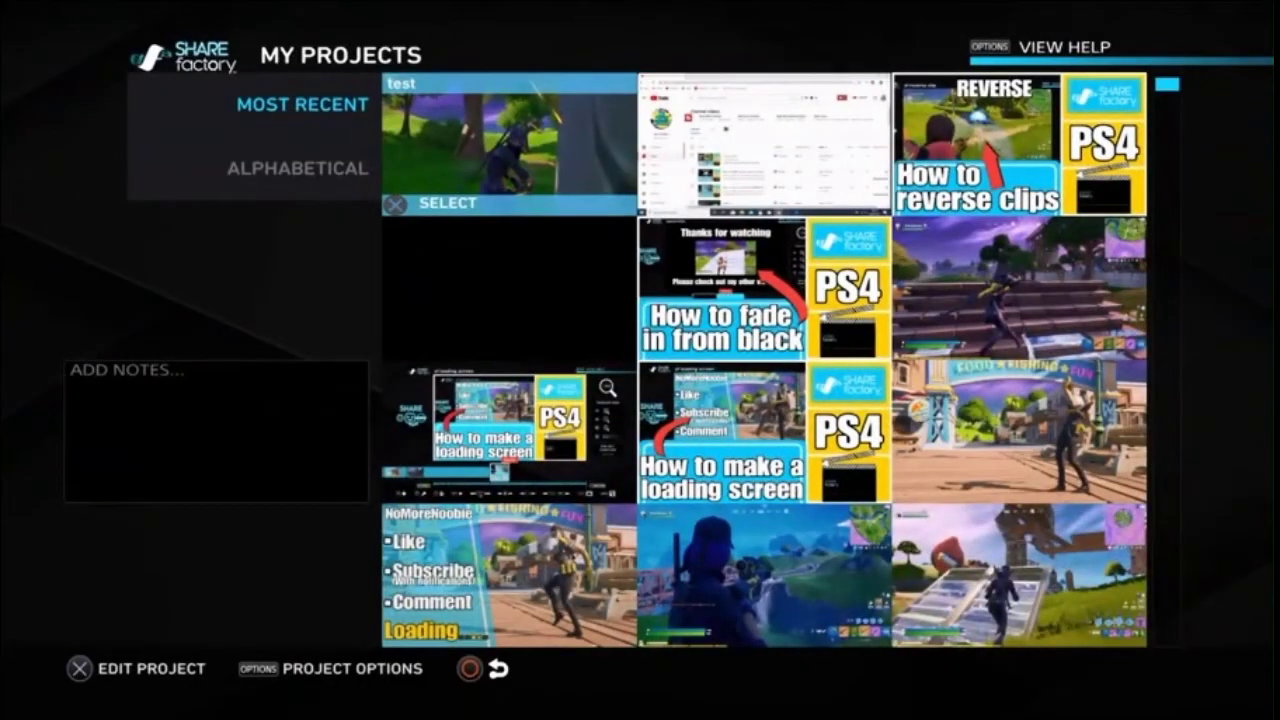
{"action": "key", "text": "Return"}
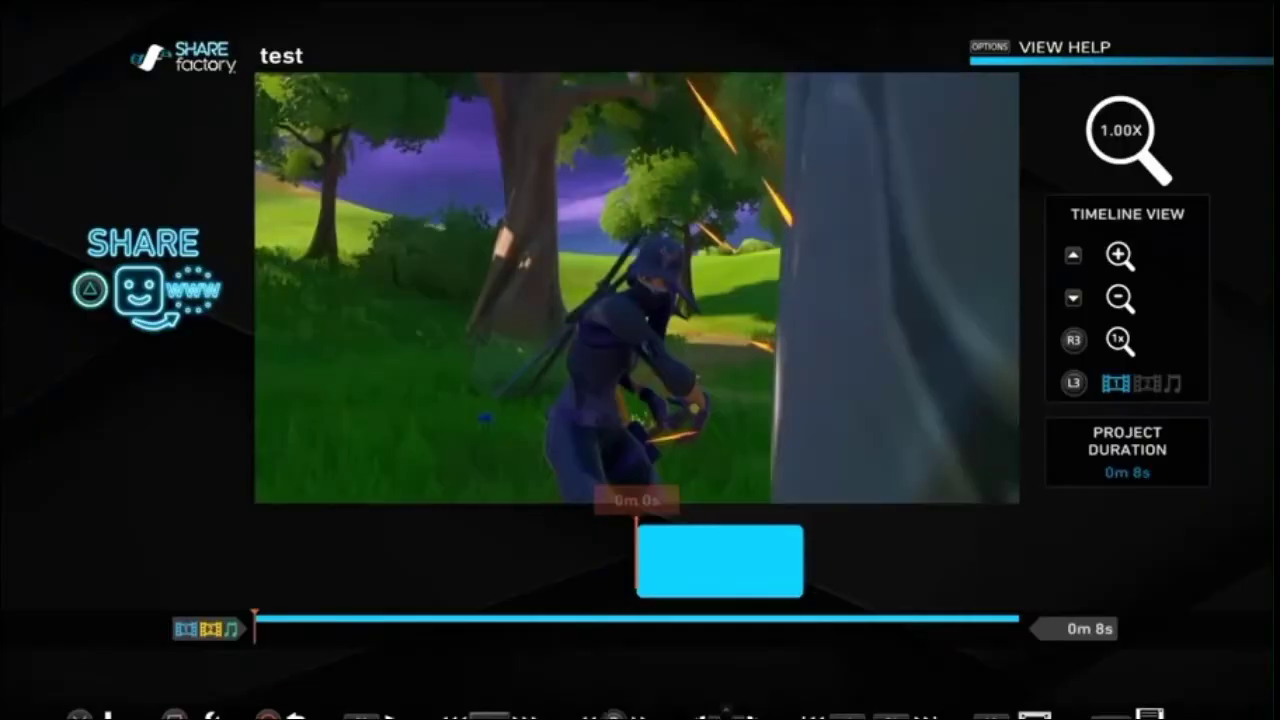
Step: Play the "test" project through and start sharing it as a video clip to YouTube
{"action": "key", "text": "space"}
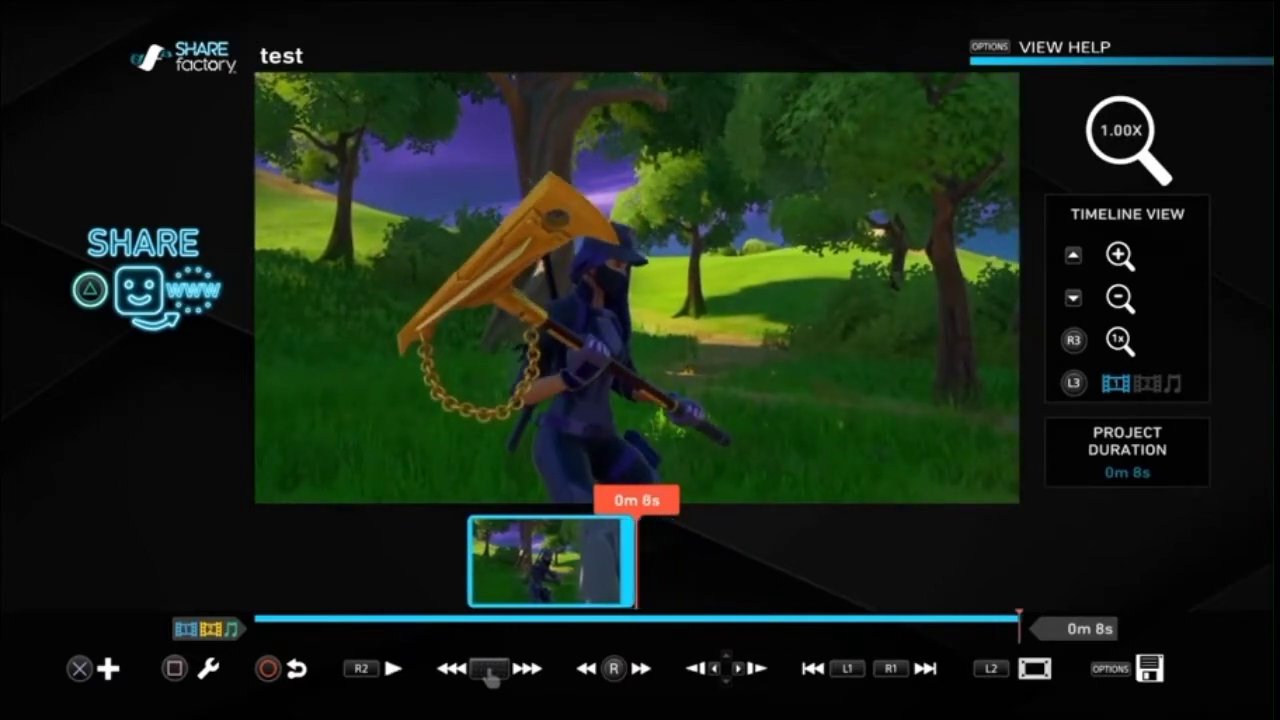
{"action": "key", "text": "Return"}
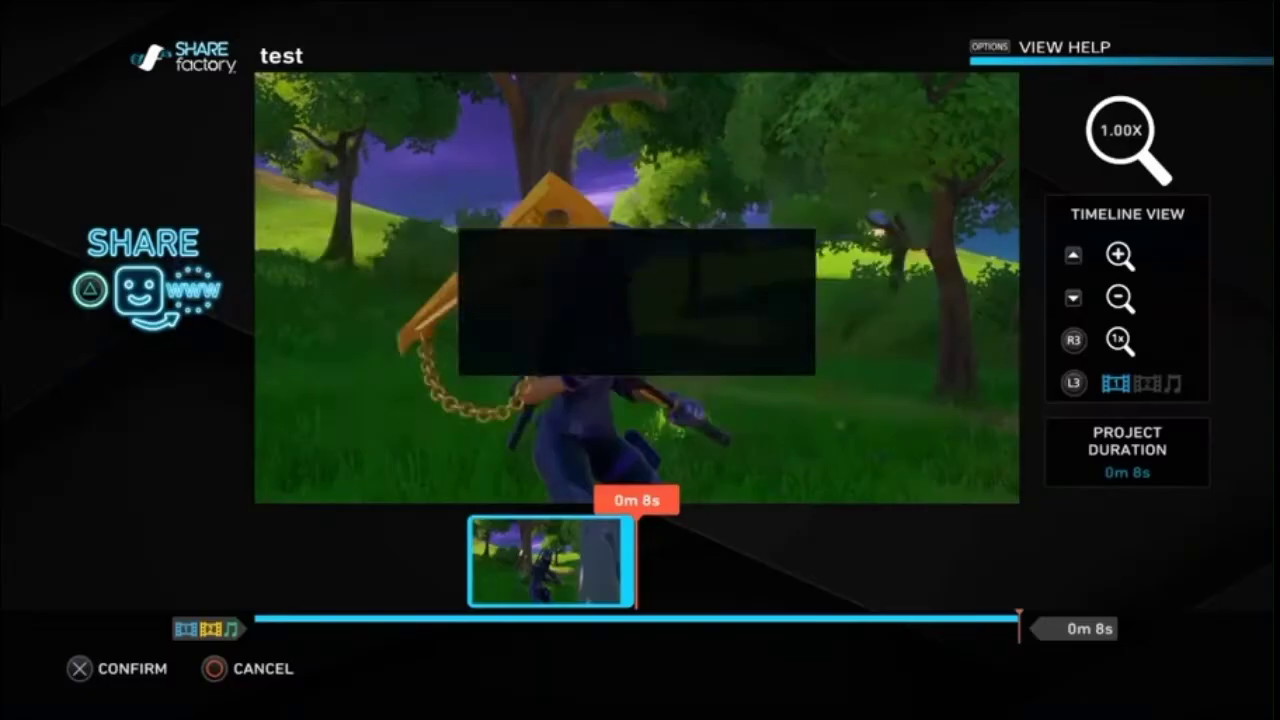
{"action": "key", "text": "Return"}
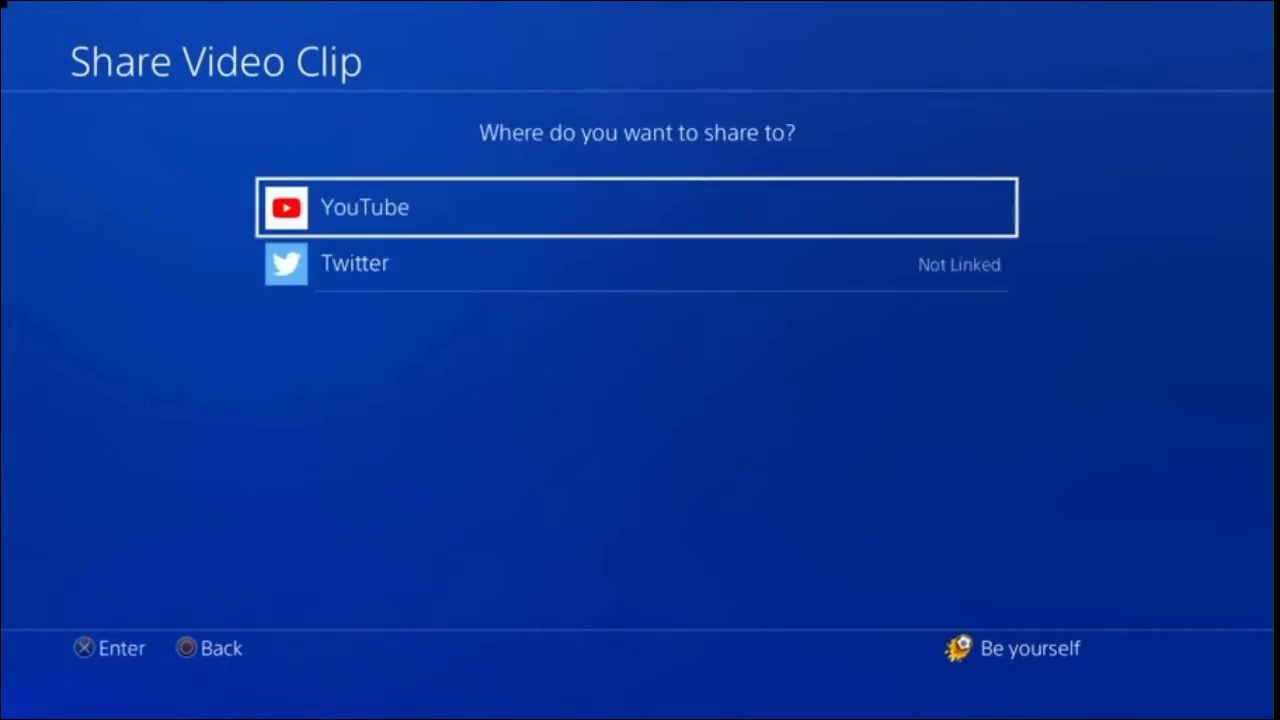
{"action": "key", "text": "Return"}
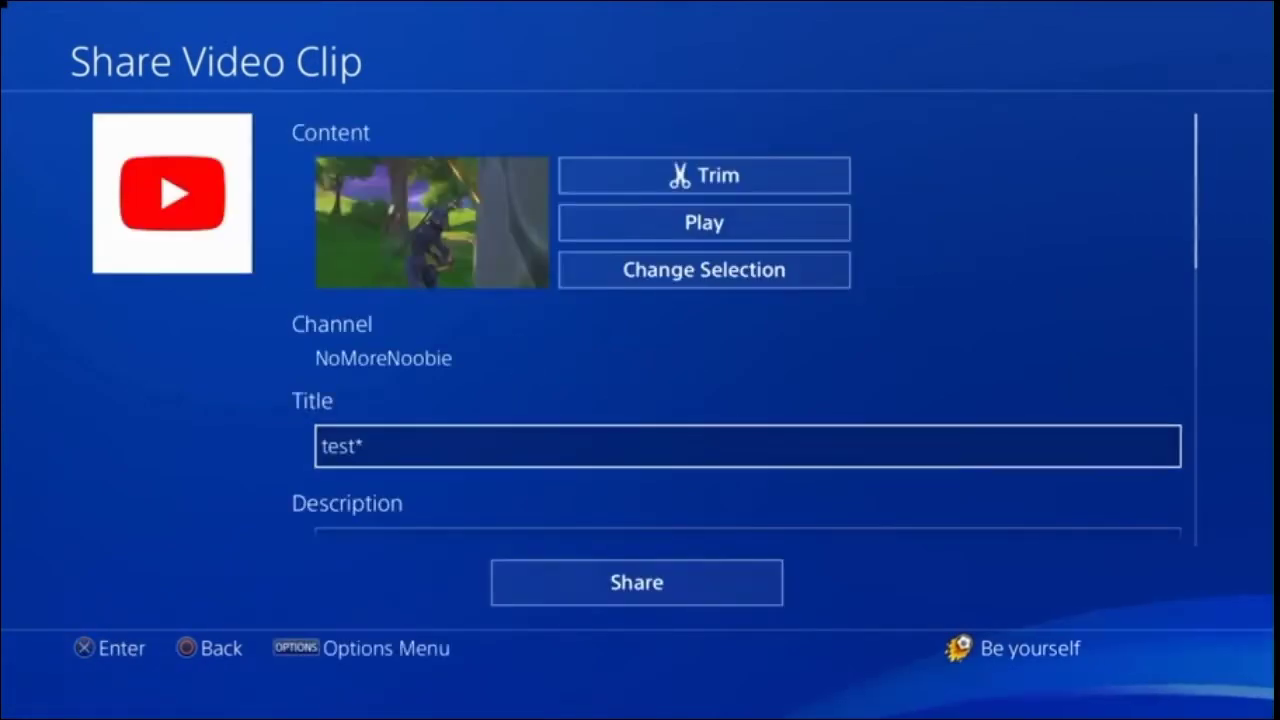
Step: Set the clip's privacy to Unlisted, keep the default tags and PSN audience, and share it
{"action": "key", "text": "Down"}
{"action": "key", "text": "Down"}
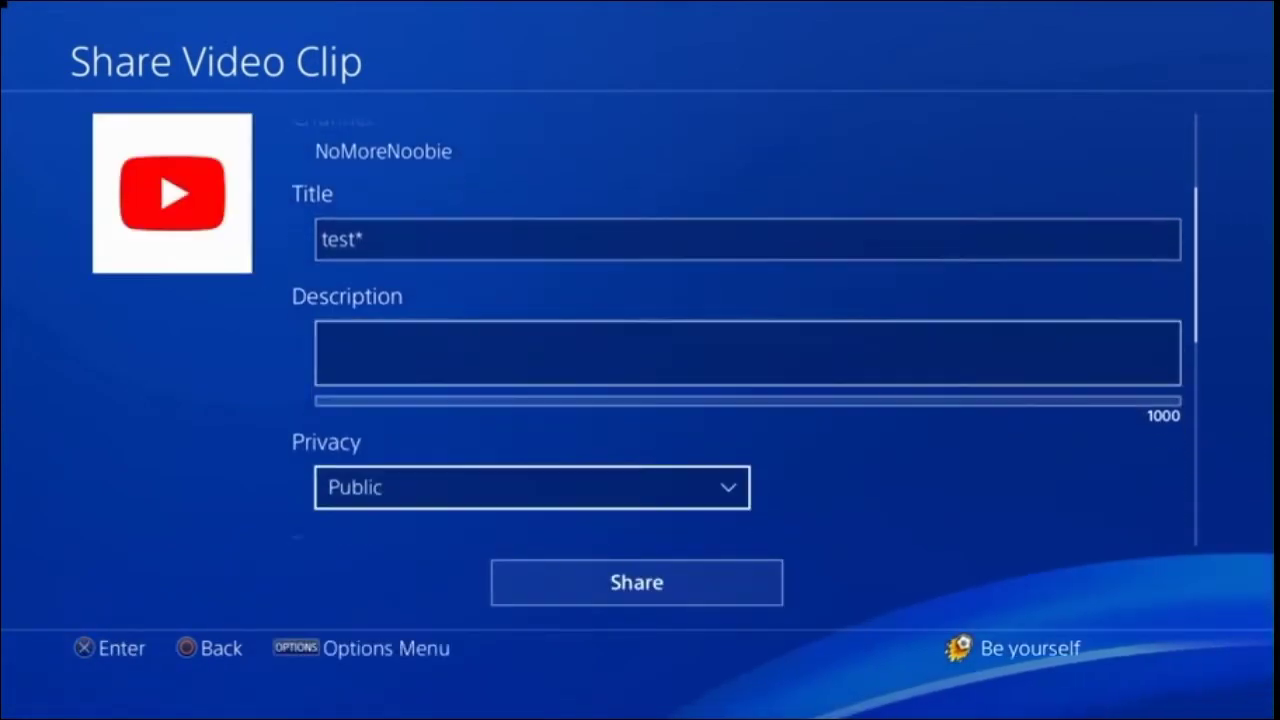
{"action": "key", "text": "Return"}
{"action": "key", "text": "Down"}
{"action": "key", "text": "Return"}
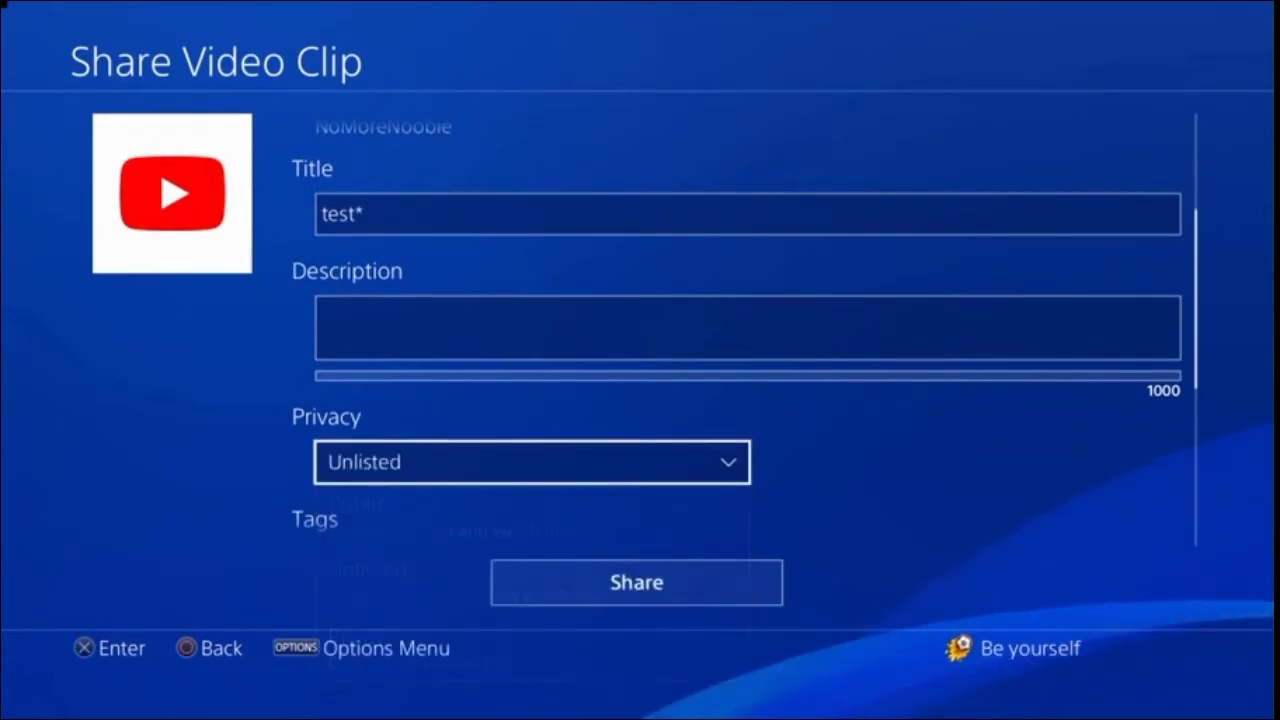
{"action": "key", "text": "Down"}
{"action": "key", "text": "Down"}
{"action": "key", "text": "Down"}
{"action": "key", "text": "Down"}
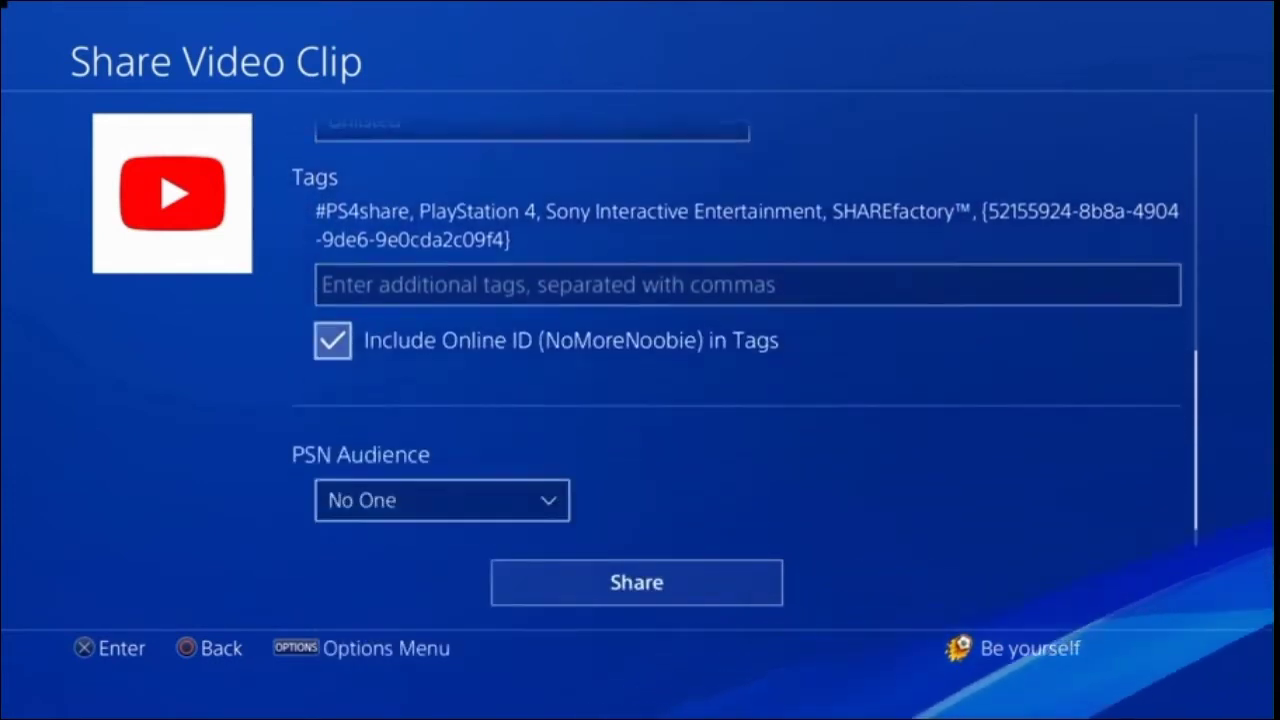
{"action": "key", "text": "Return"}
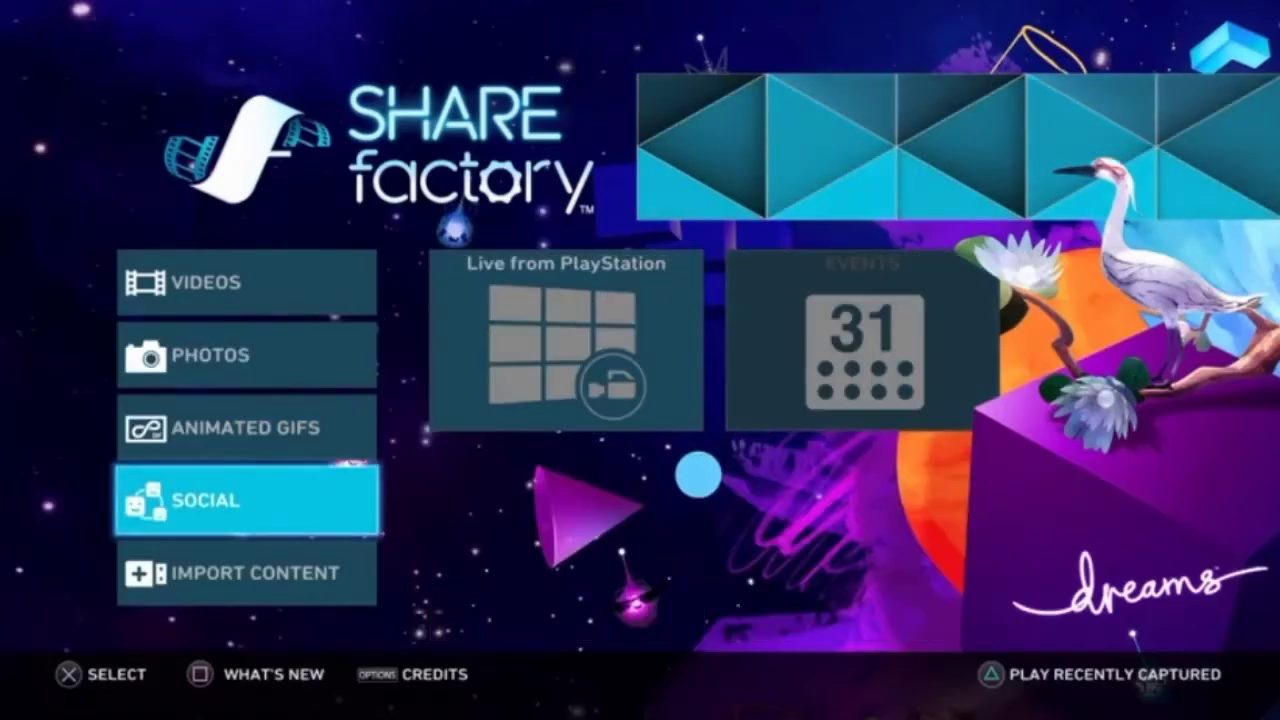
Step: Open the saved photo project "test tn" from the SHAREfactory photo projects
{"action": "key", "text": "Up"}
{"action": "key", "text": "Up"}
{"action": "key", "text": "Right"}
{"action": "key", "text": "Down"}
{"action": "key", "text": "Up"}
{"action": "key", "text": "Right"}
{"action": "key", "text": "Return"}
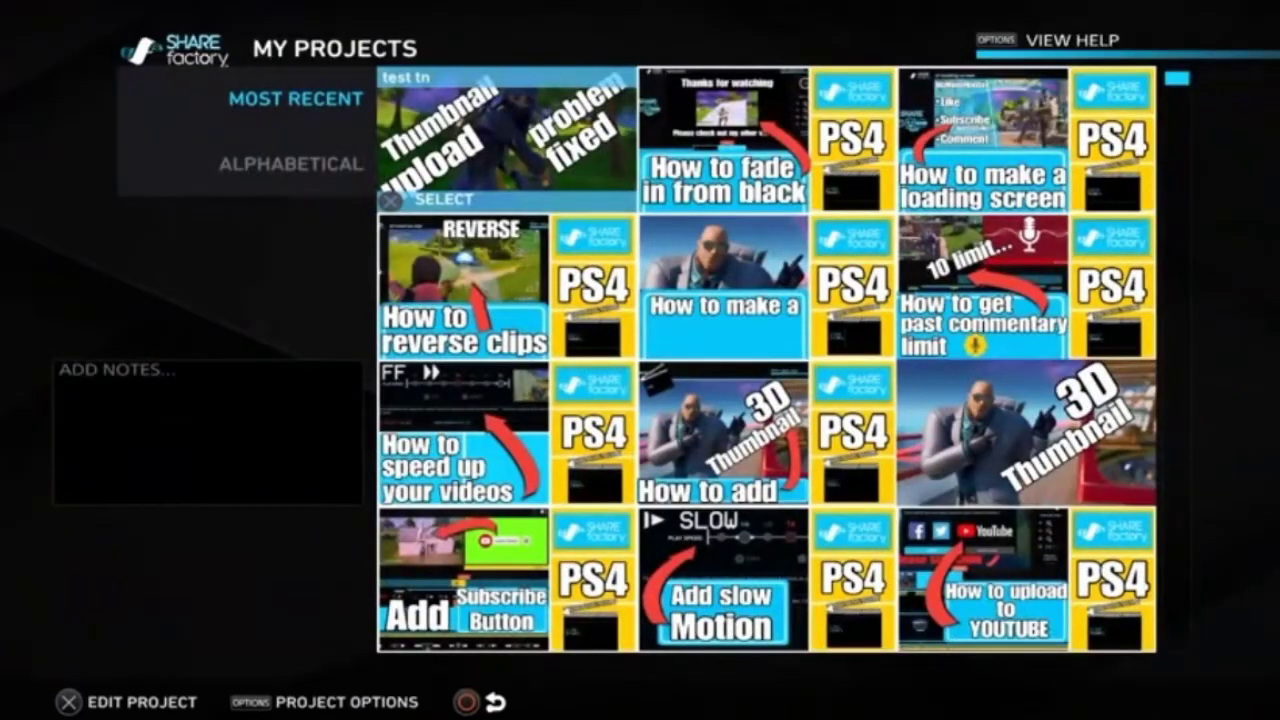
{"action": "key", "text": "Return"}
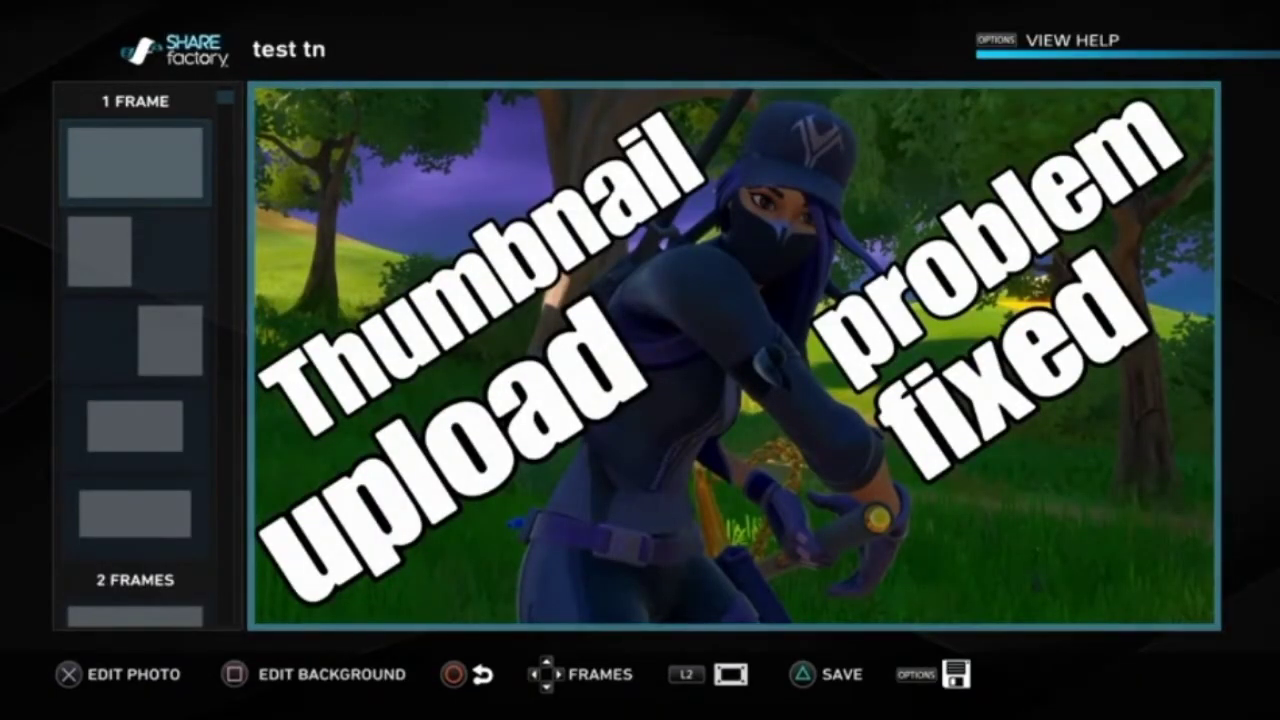
Step: Save the "test tn" thumbnail as an image and exit to the photo project list
{"action": "key", "text": "ctrl+s"}
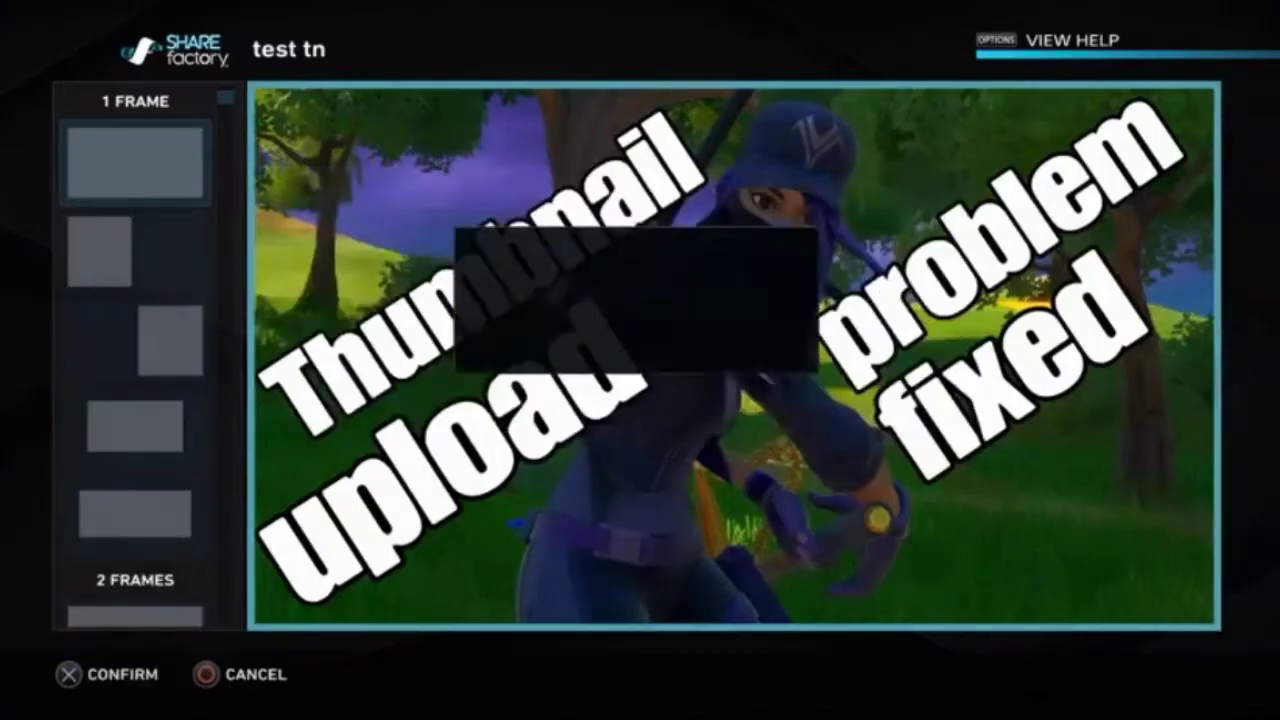
{"action": "key", "text": "Right"}
{"action": "key", "text": "Return"}
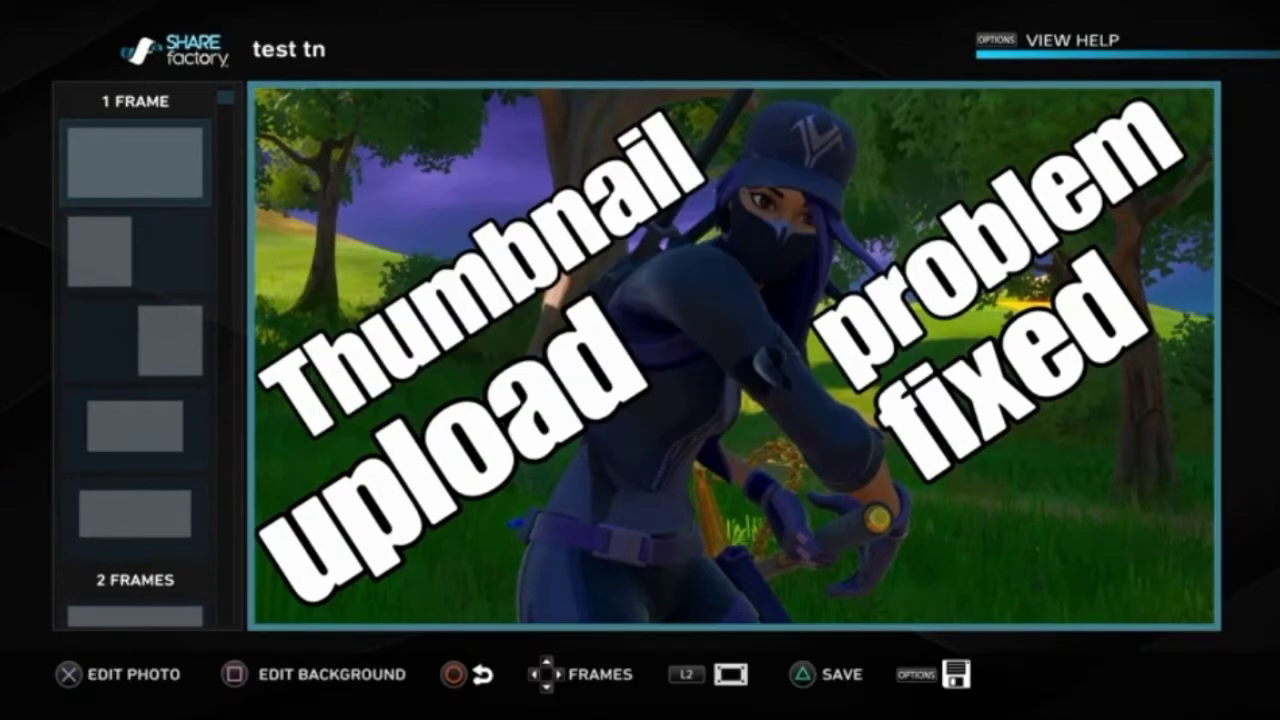
{"action": "key", "text": "Down"}
{"action": "key", "text": "Return"}
{"action": "key", "text": "Return"}
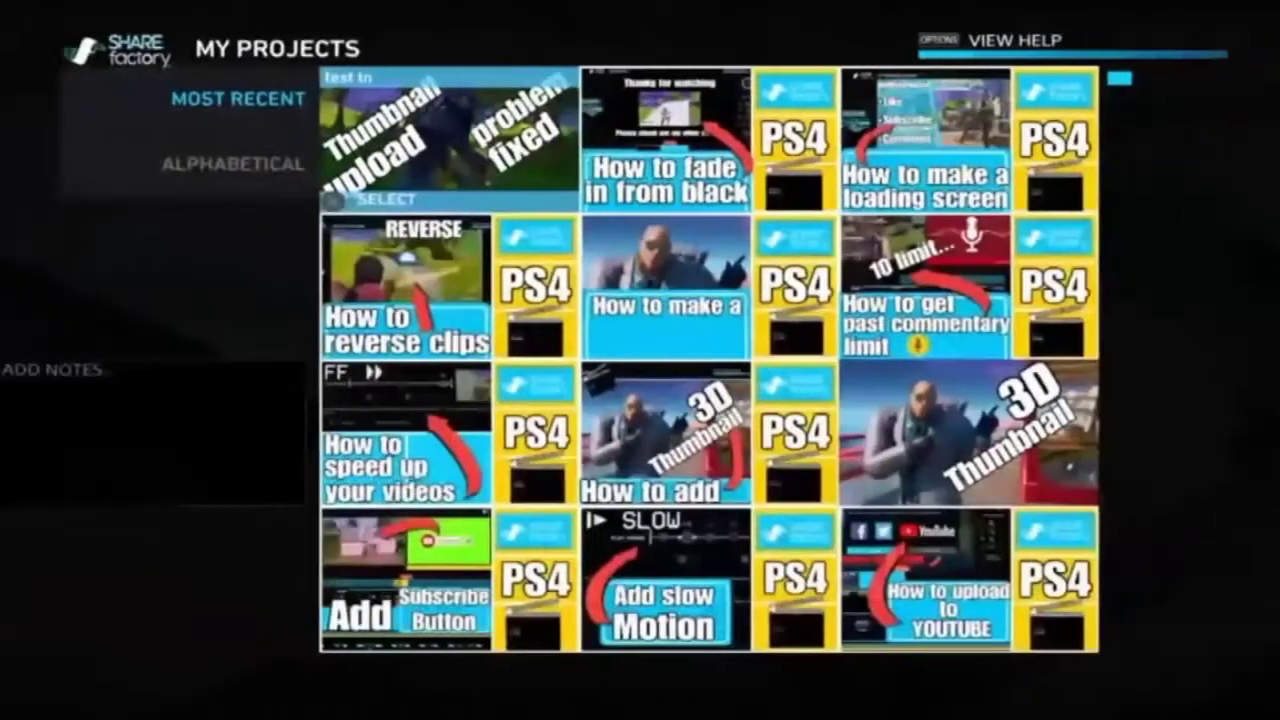
Step: Leave SHAREfactory for the PS4 home screen and open the SHAREfactory folder in the Capture Gallery
{"action": "key", "text": "Escape"}
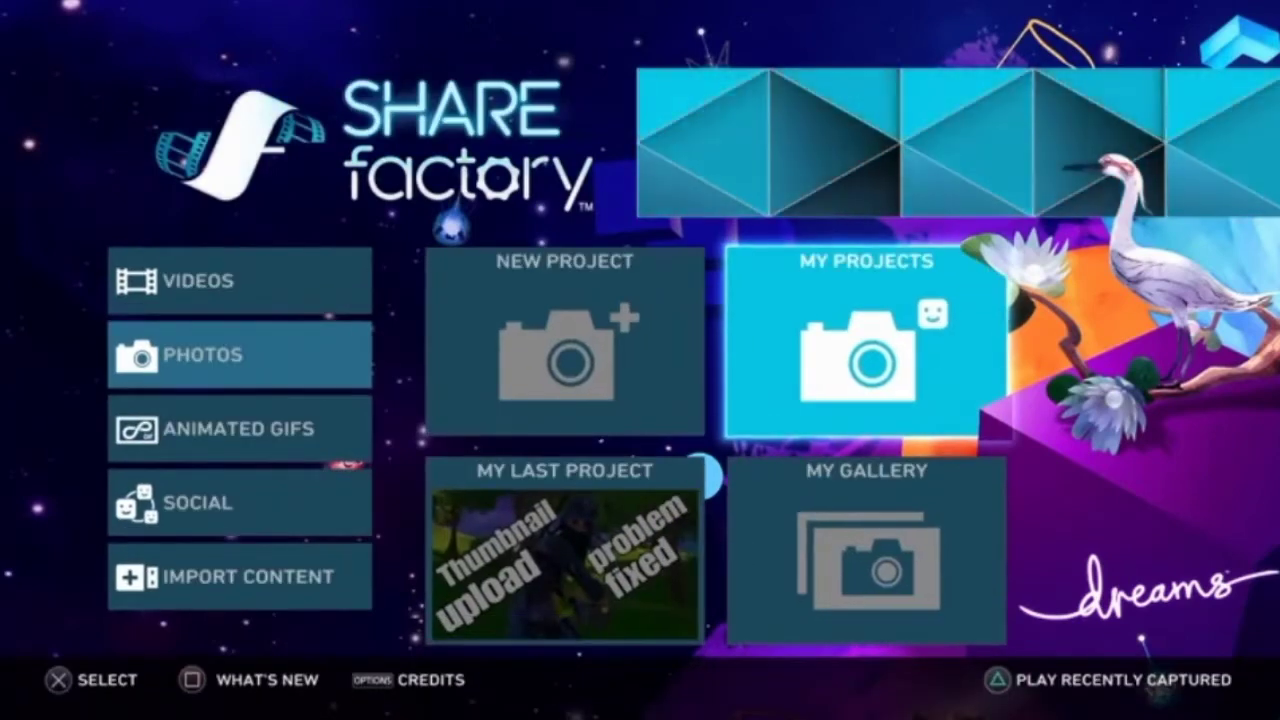
{"action": "key", "text": "Left"}
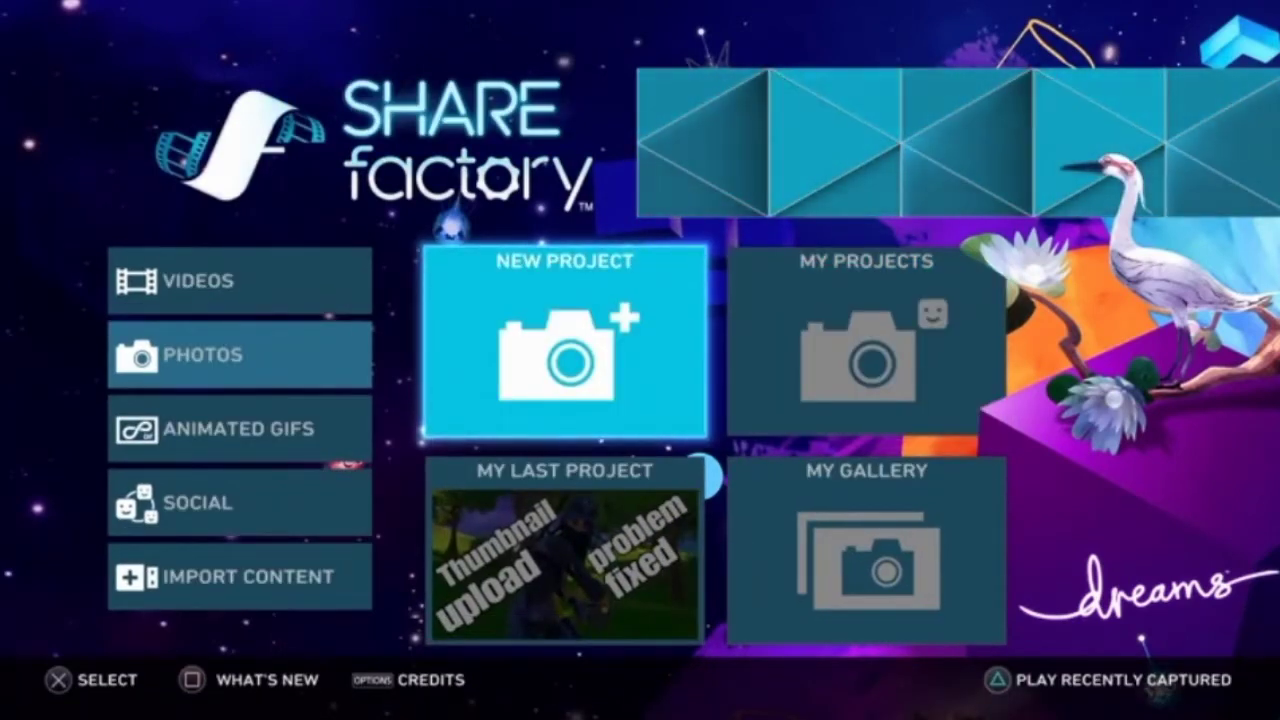
{"action": "key", "text": "Left"}
{"action": "key", "text": "Return"}
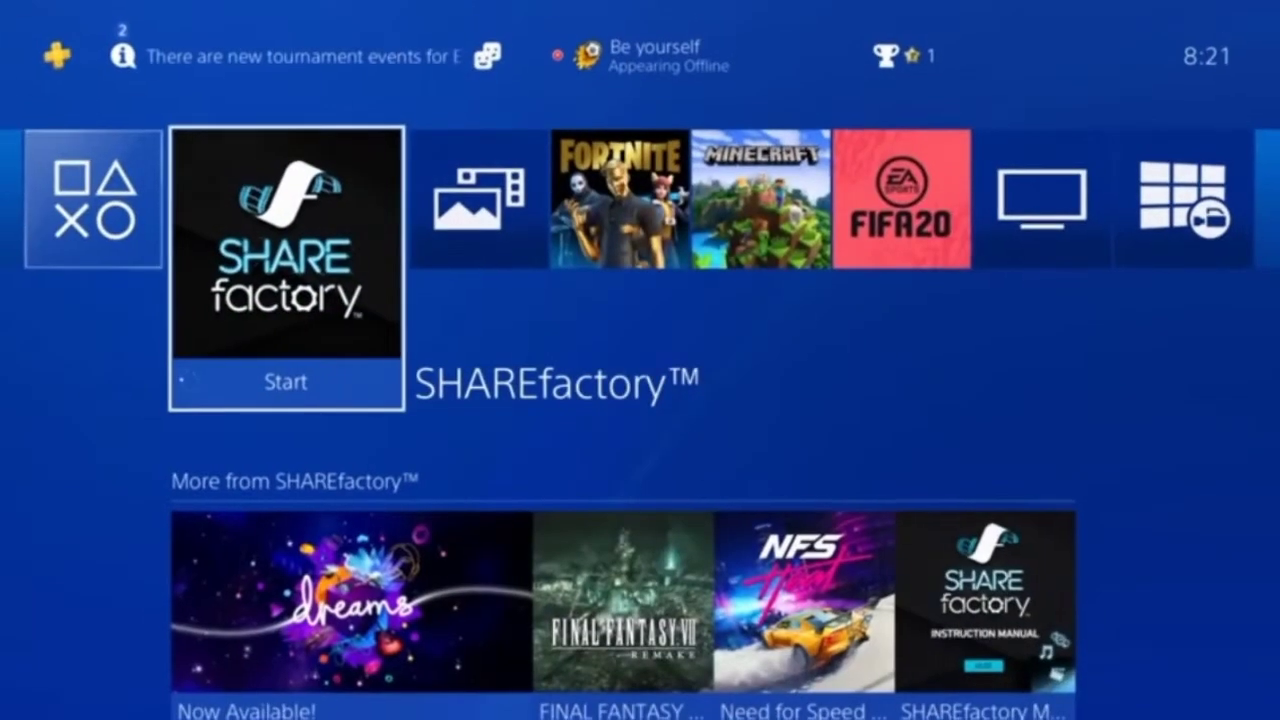
{"action": "key", "text": "Right"}
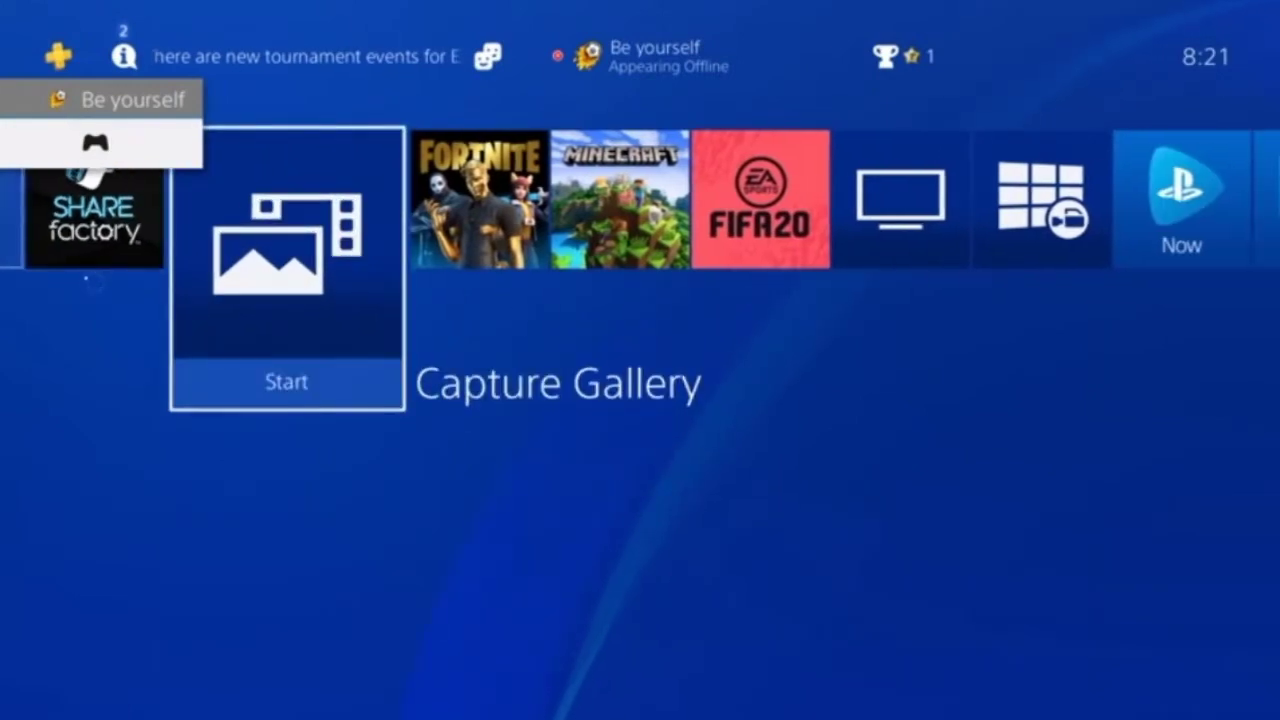
{"action": "key", "text": "Return"}
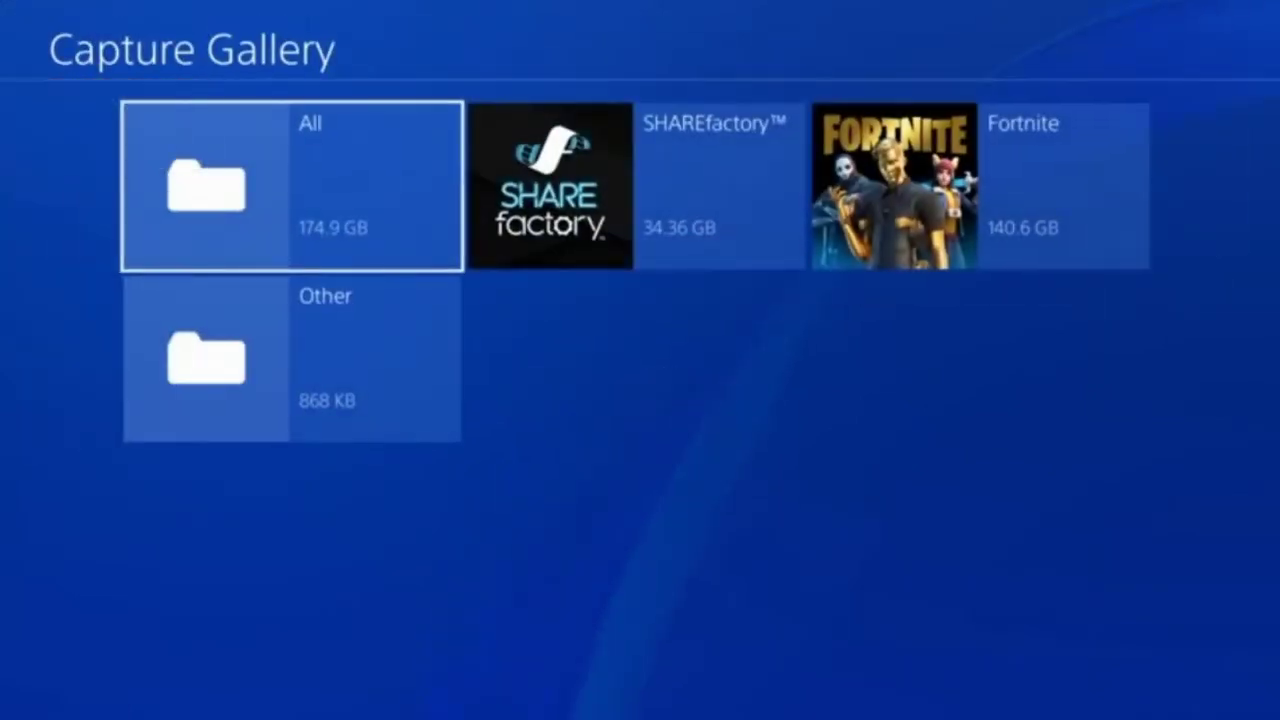
{"action": "key", "text": "Right"}
{"action": "key", "text": "Return"}
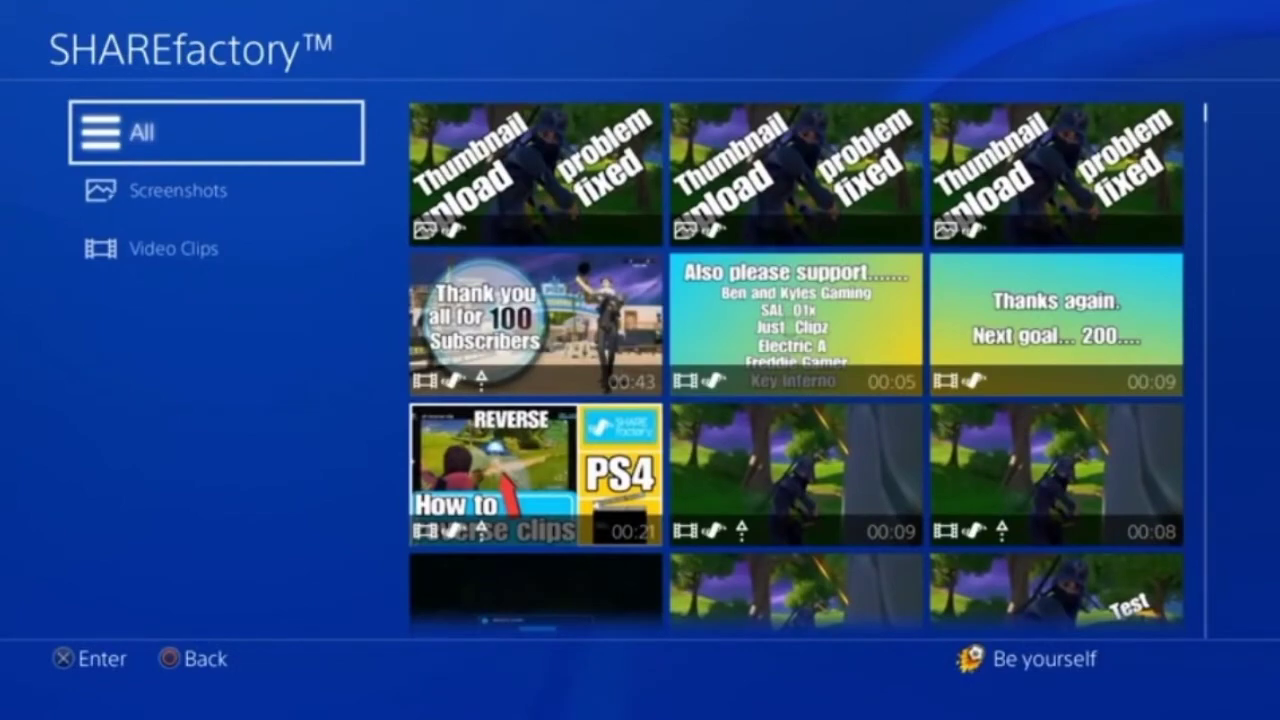
Step: Choose to copy the first "Thumbnail upload problem fixed" screenshot to the USB storage device
{"action": "key", "text": "Right"}
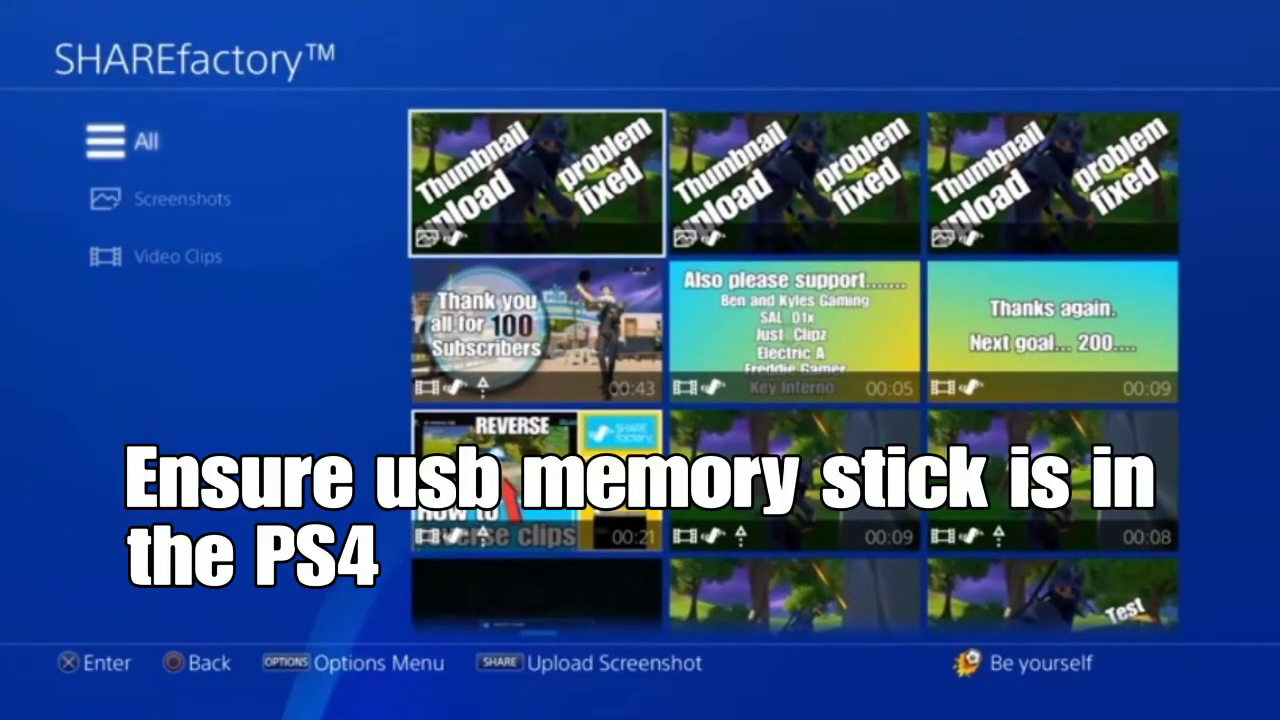
{"action": "key", "text": "Menu"}
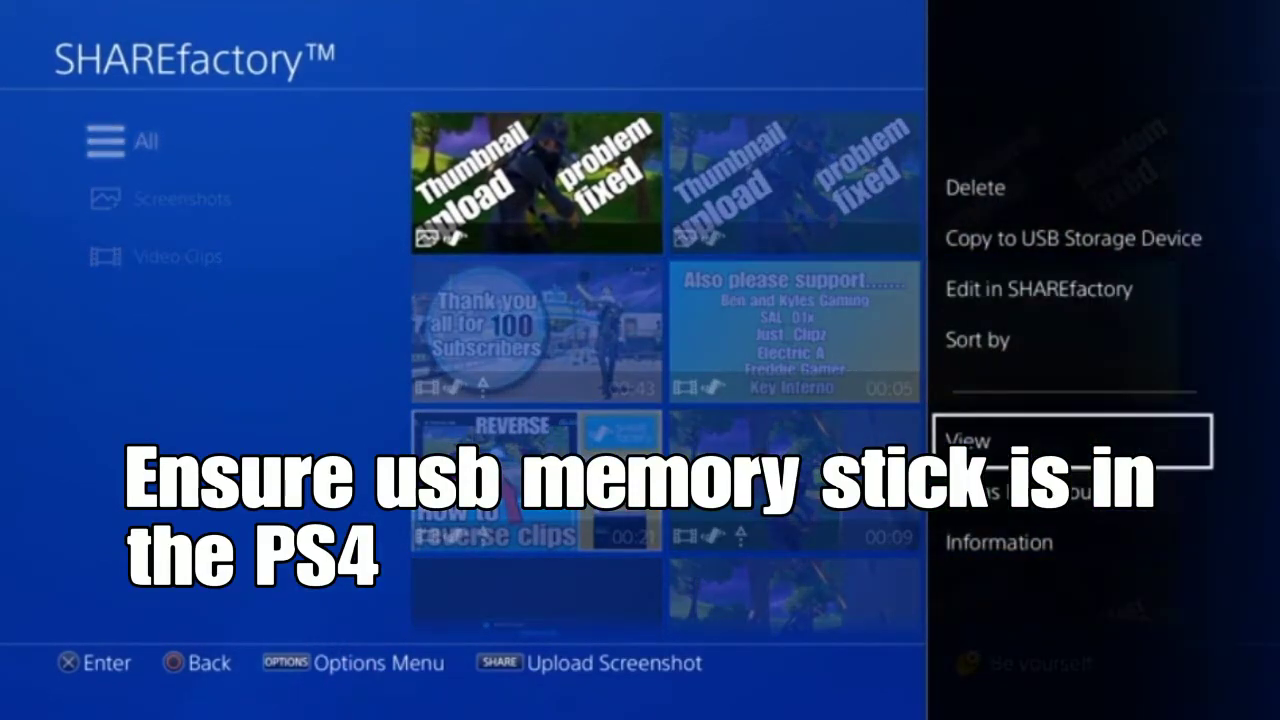
{"action": "key", "text": "Up"}
{"action": "key", "text": "Up"}
{"action": "key", "text": "Up"}
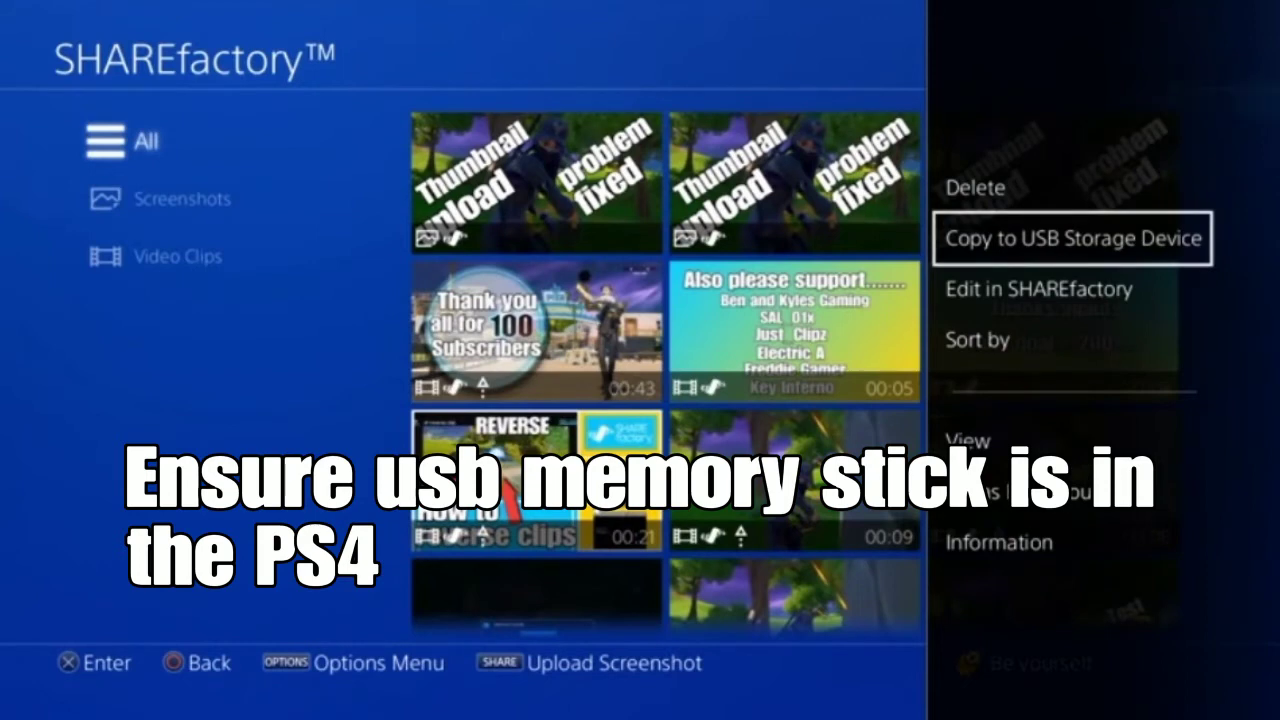
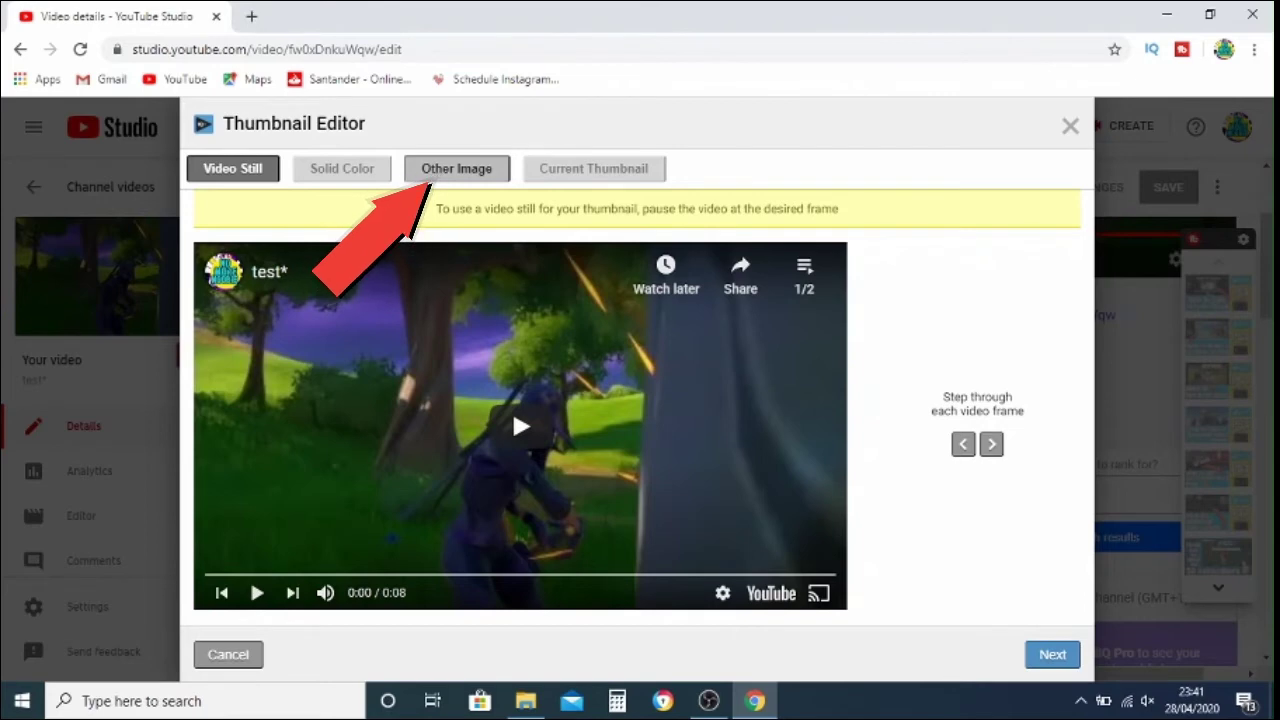
Step: Choose another image as the thumbnail source and browse to the USB drive's PS4 > SHARE > Screenshots > SHAREfactory folder
{"action": "left_click", "coordinate": [456, 168]}
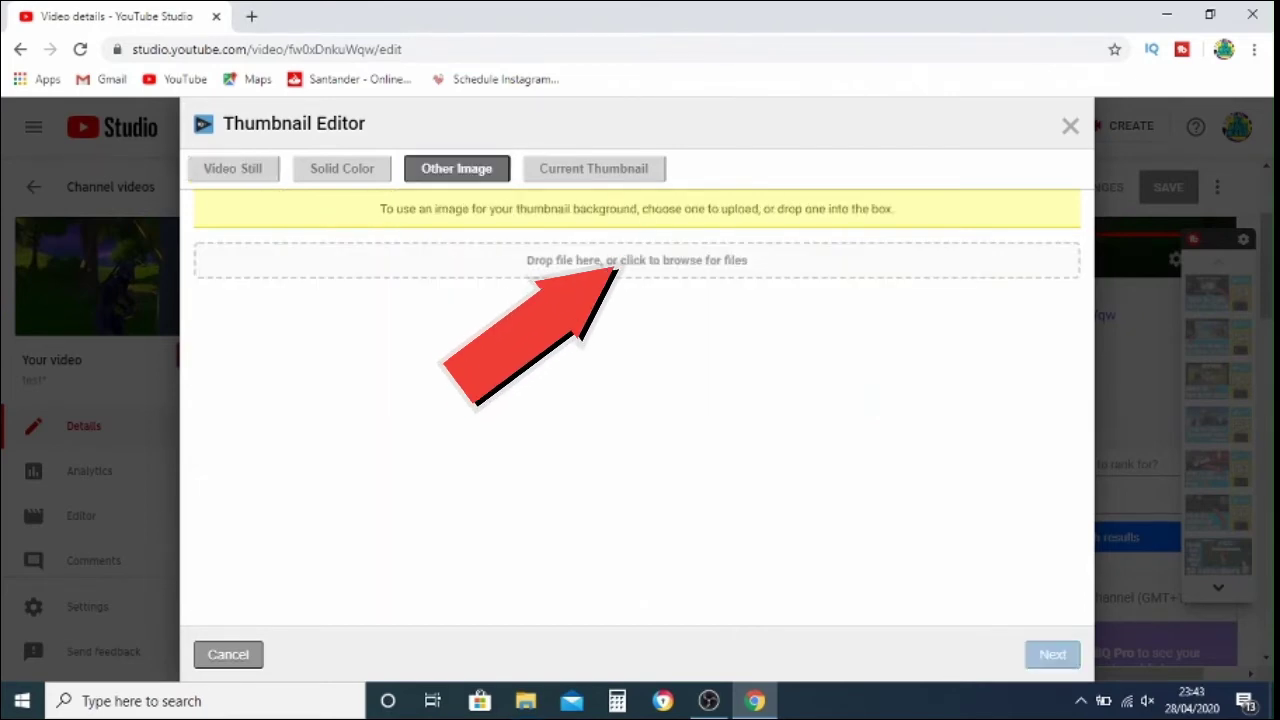
{"action": "left_click", "coordinate": [640, 260]}
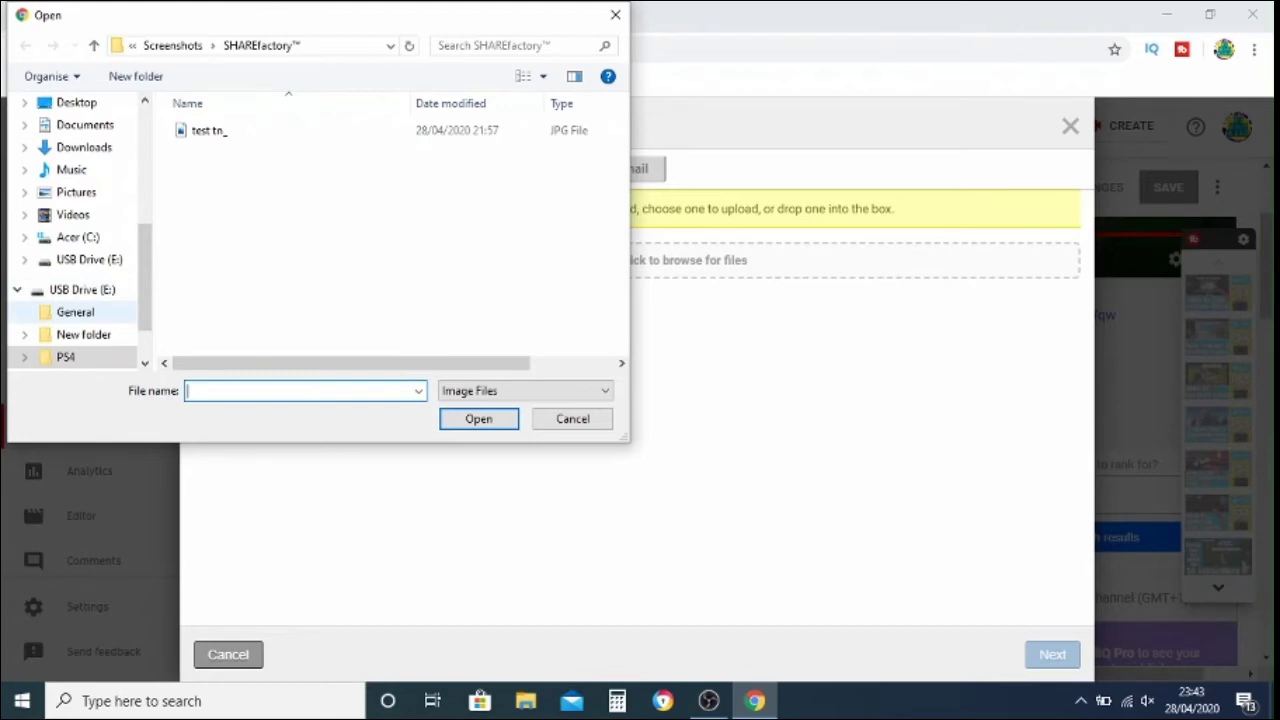
{"action": "scroll", "coordinate": [80, 300], "scroll_direction": "down", "scroll_amount": 1}
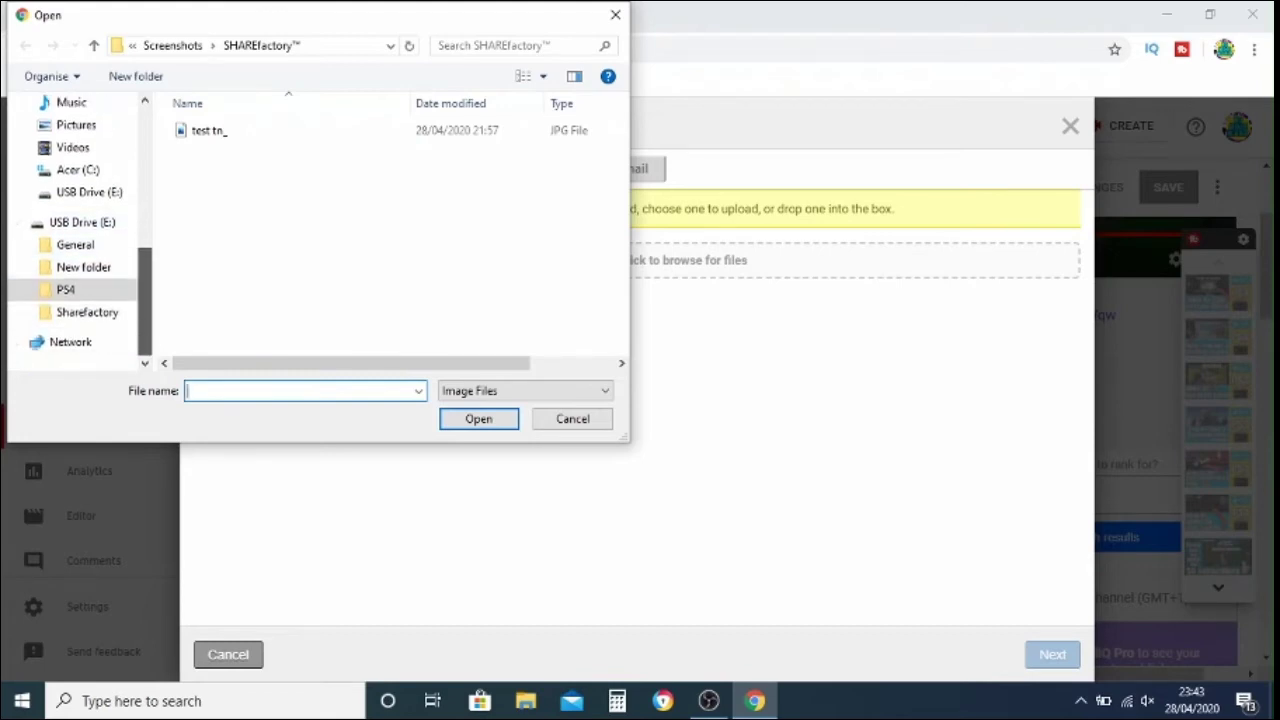
{"action": "left_click", "coordinate": [65, 289]}
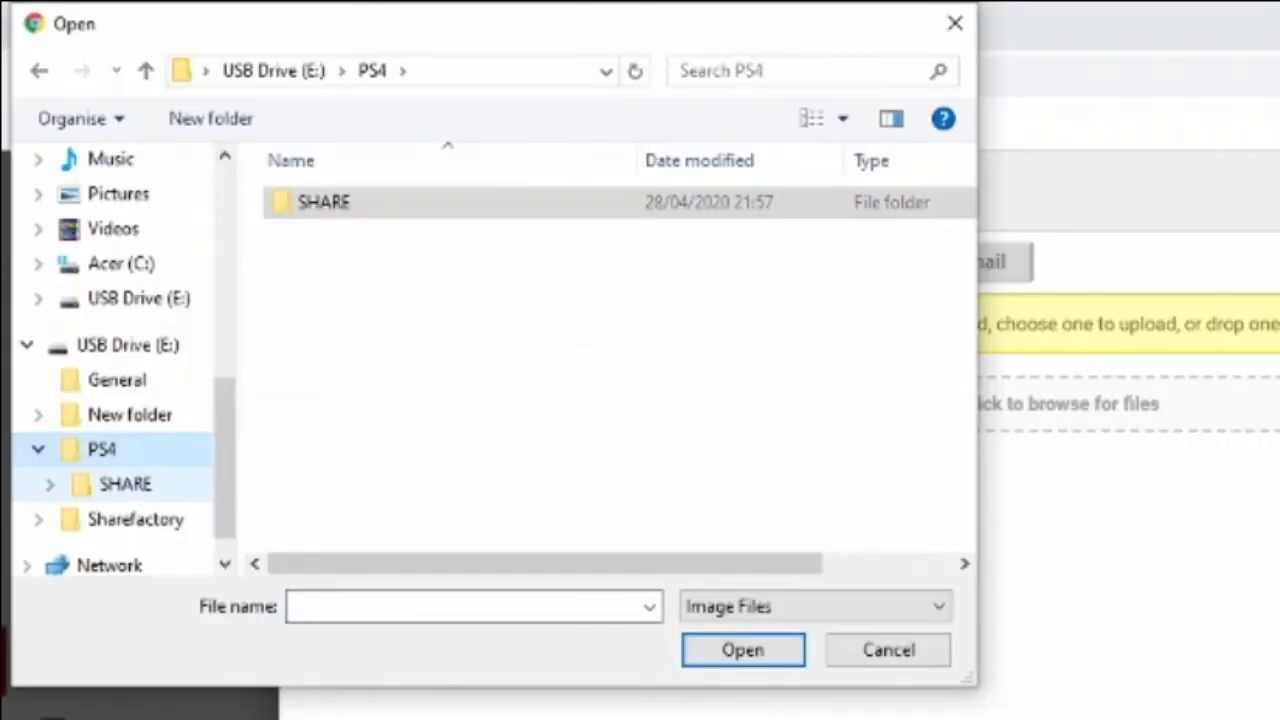
{"action": "double_click", "coordinate": [208, 130]}
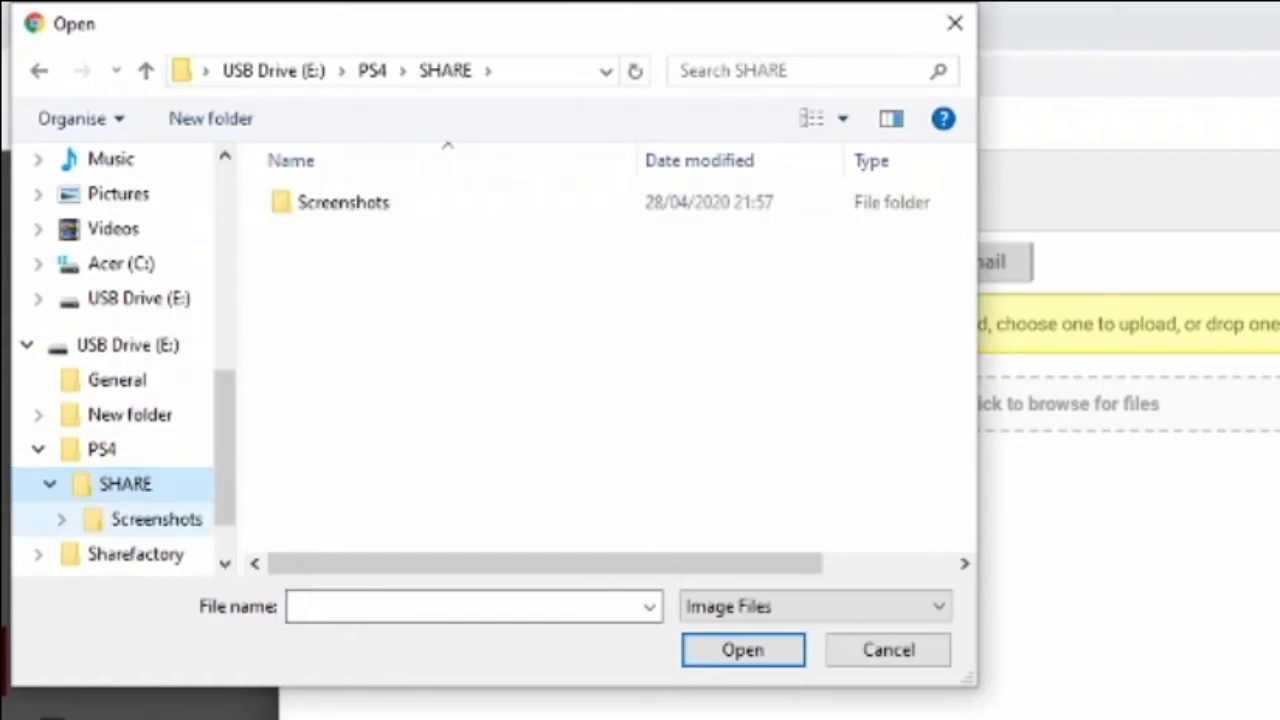
{"action": "left_click", "coordinate": [156, 519]}
{"action": "left_click", "coordinate": [150, 519]}
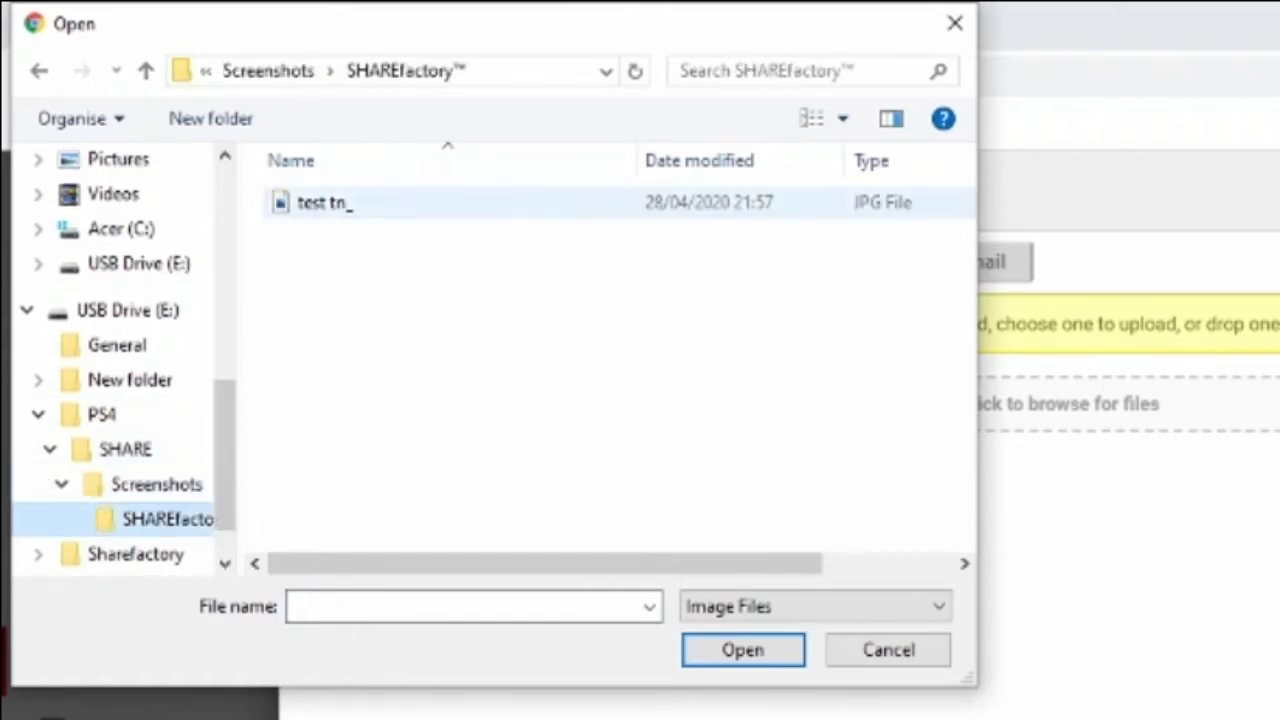
Step: Load the "test tn_" image as the video's thumbnail, and close the editor to reload the video details page
{"action": "double_click", "coordinate": [330, 203]}
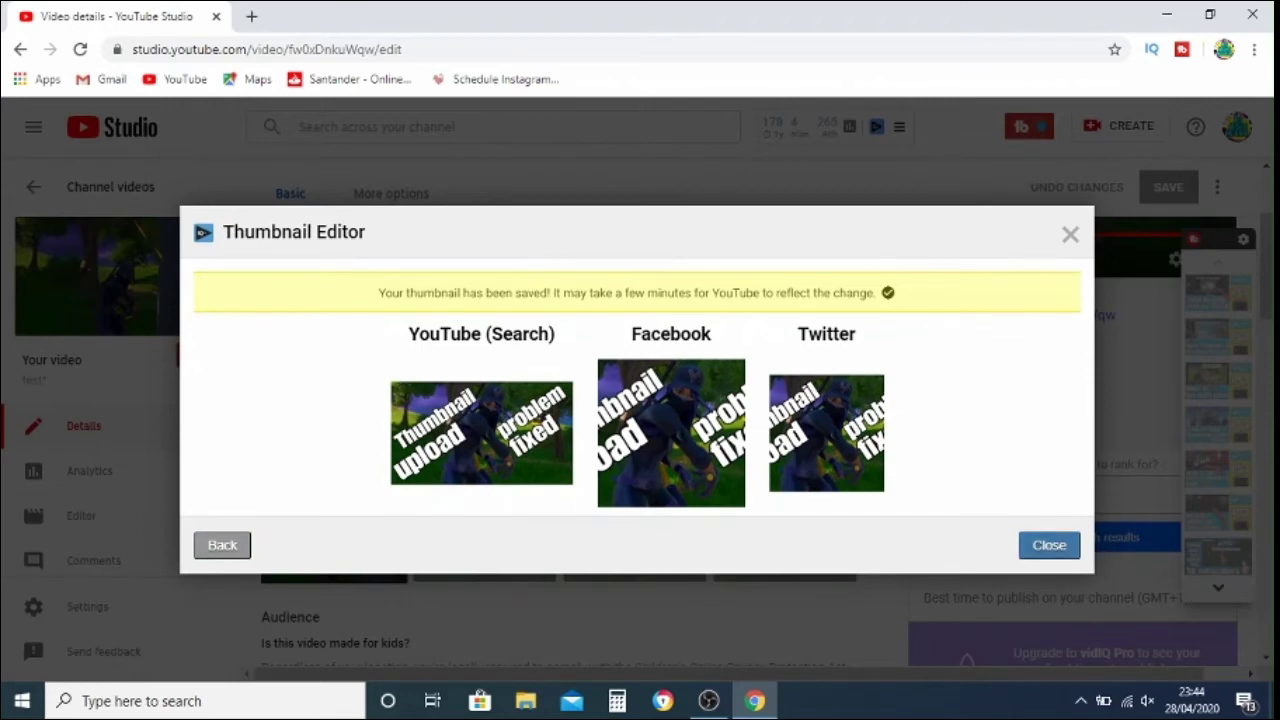
{"action": "left_click", "coordinate": [1049, 544]}
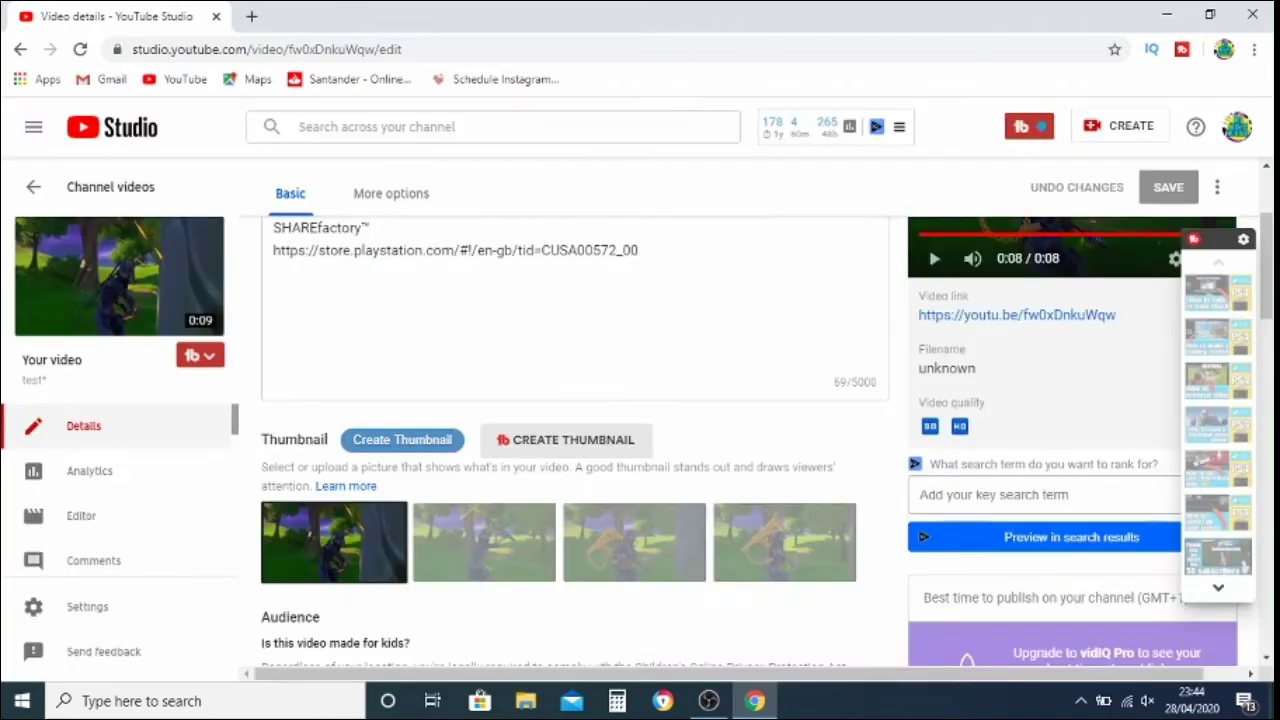
{"action": "key", "text": "F5"}
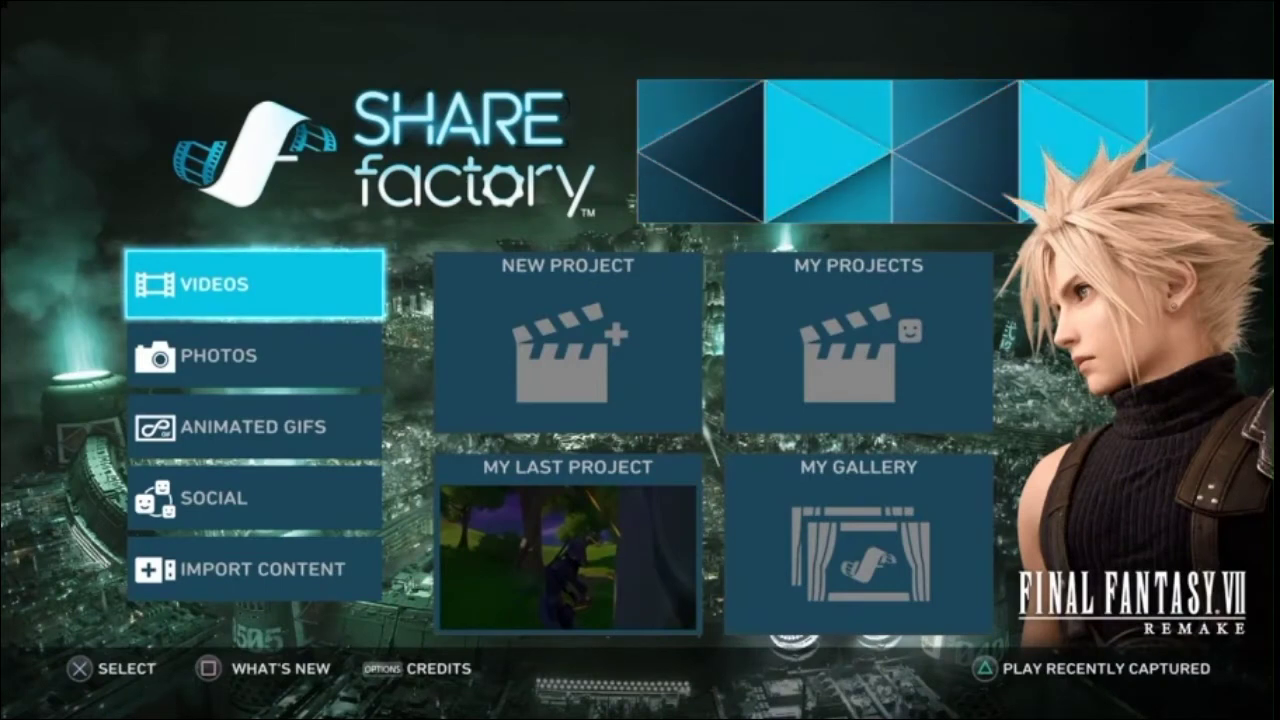
Step: Switch to SHAREfactory on the PS4 and open the video project "test" from the saved projects
{"action": "key", "text": "Right"}
{"action": "key", "text": "Right"}
{"action": "key", "text": "Return"}
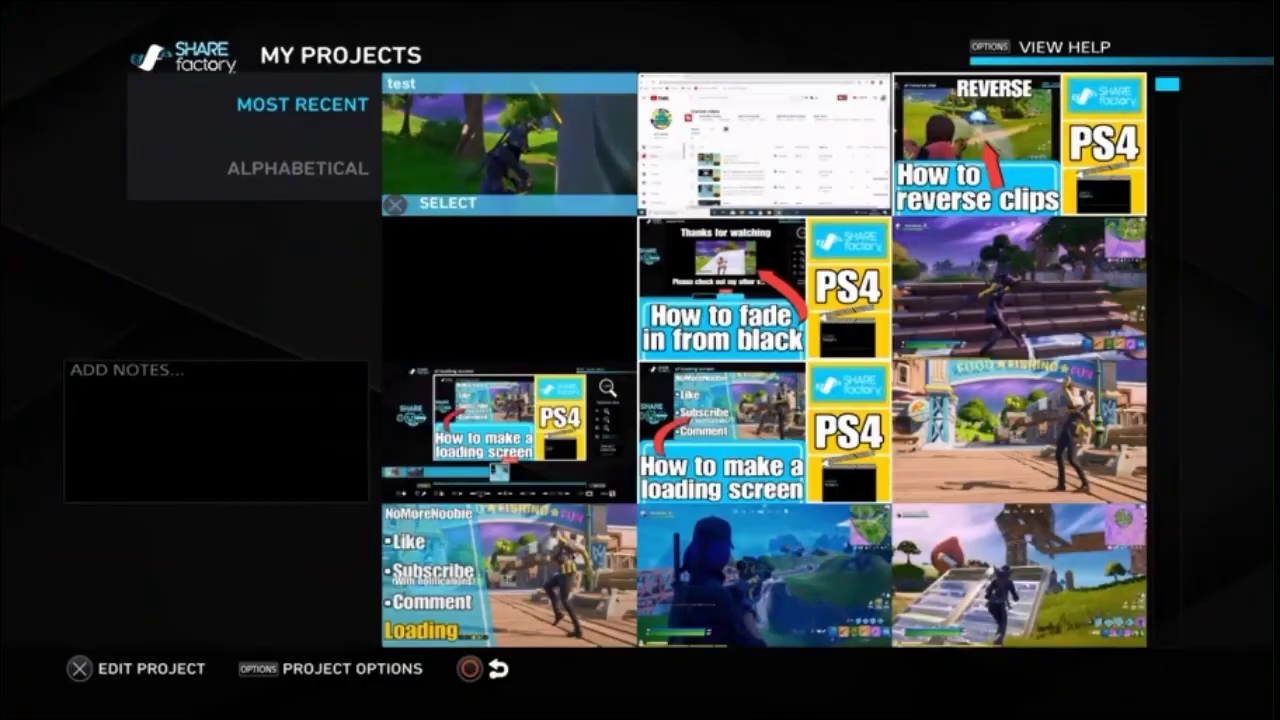
{"action": "key", "text": "Return"}
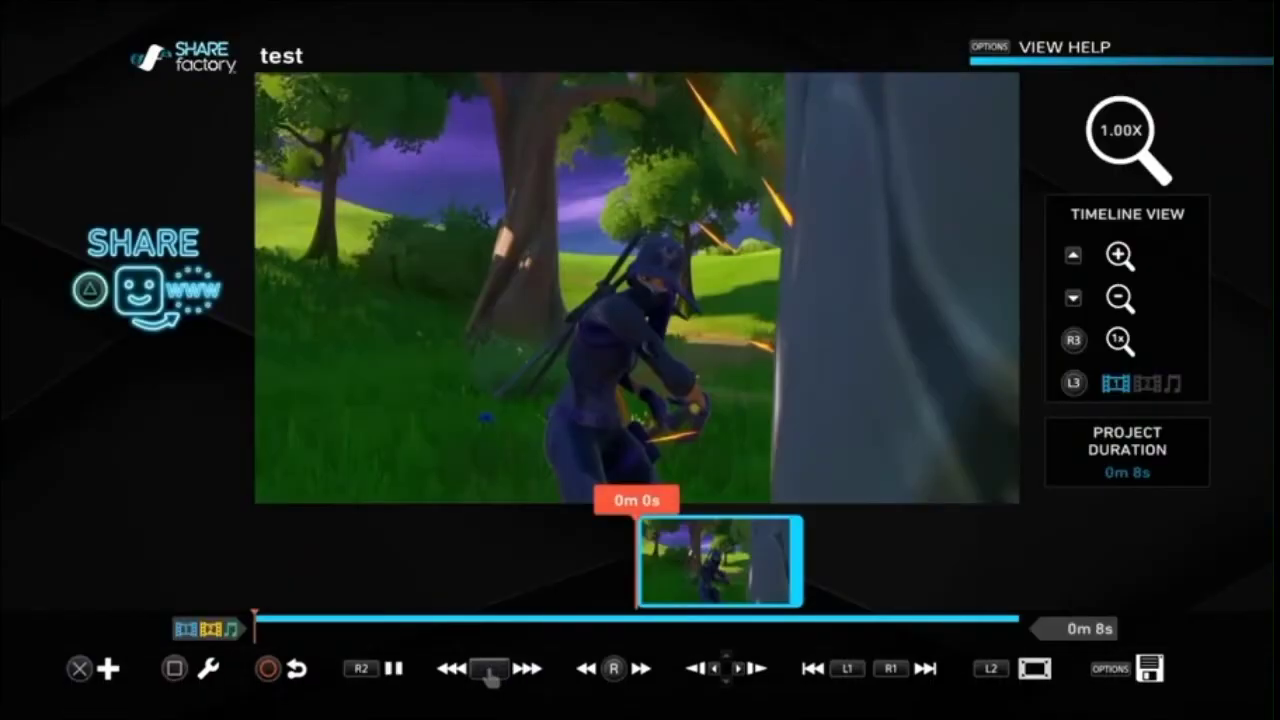
Step: Add the "test tn*" screenshot after the gameplay clip in the project timeline
{"action": "key", "text": "Right"}
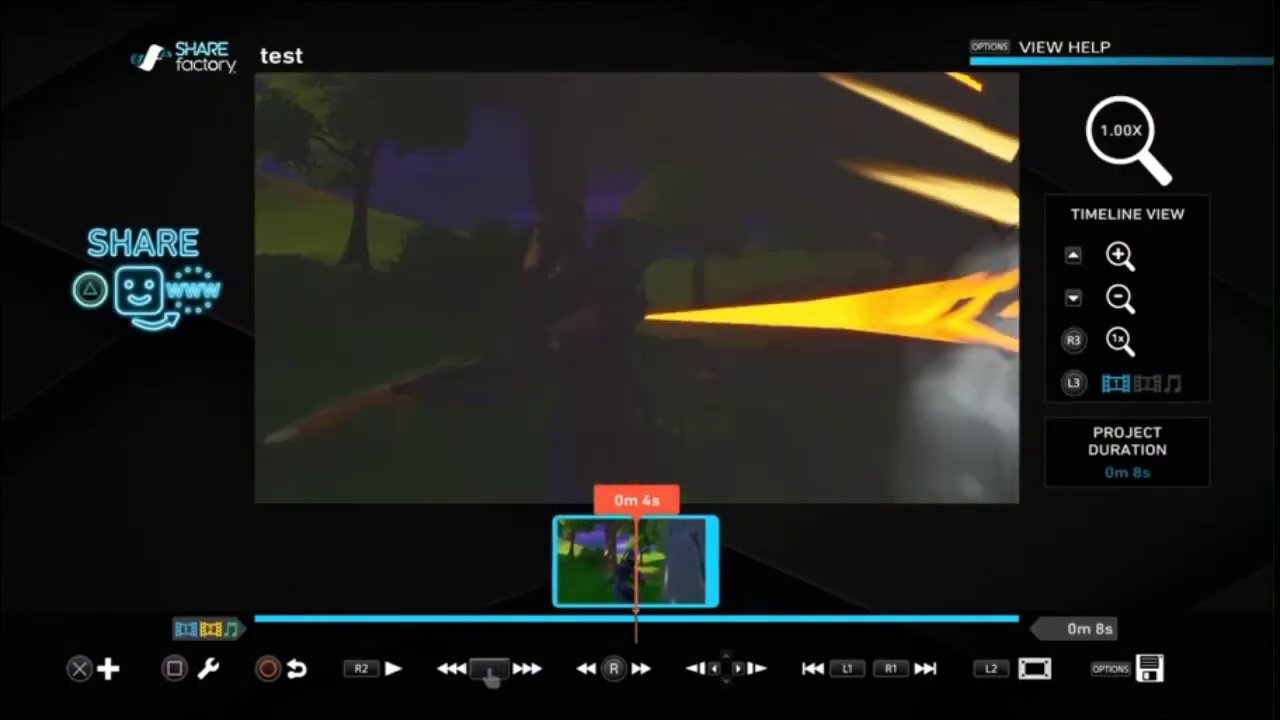
{"action": "key", "text": "Return"}
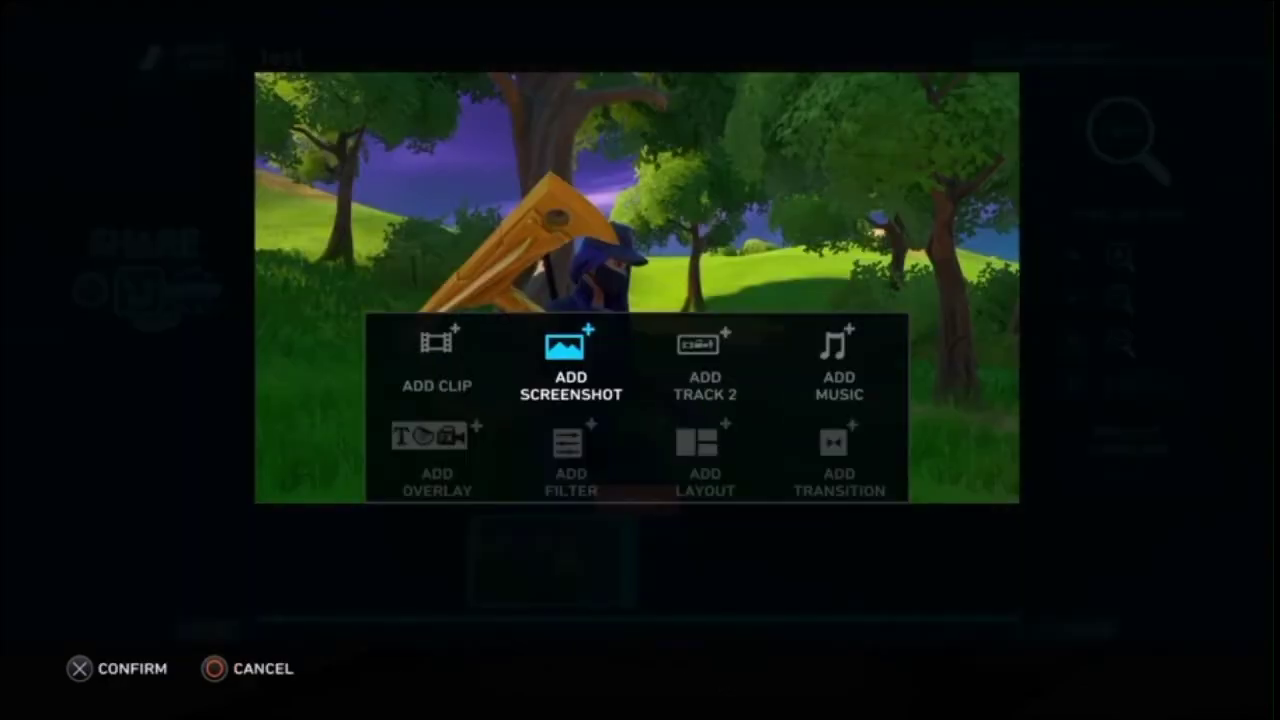
{"action": "key", "text": "Return"}
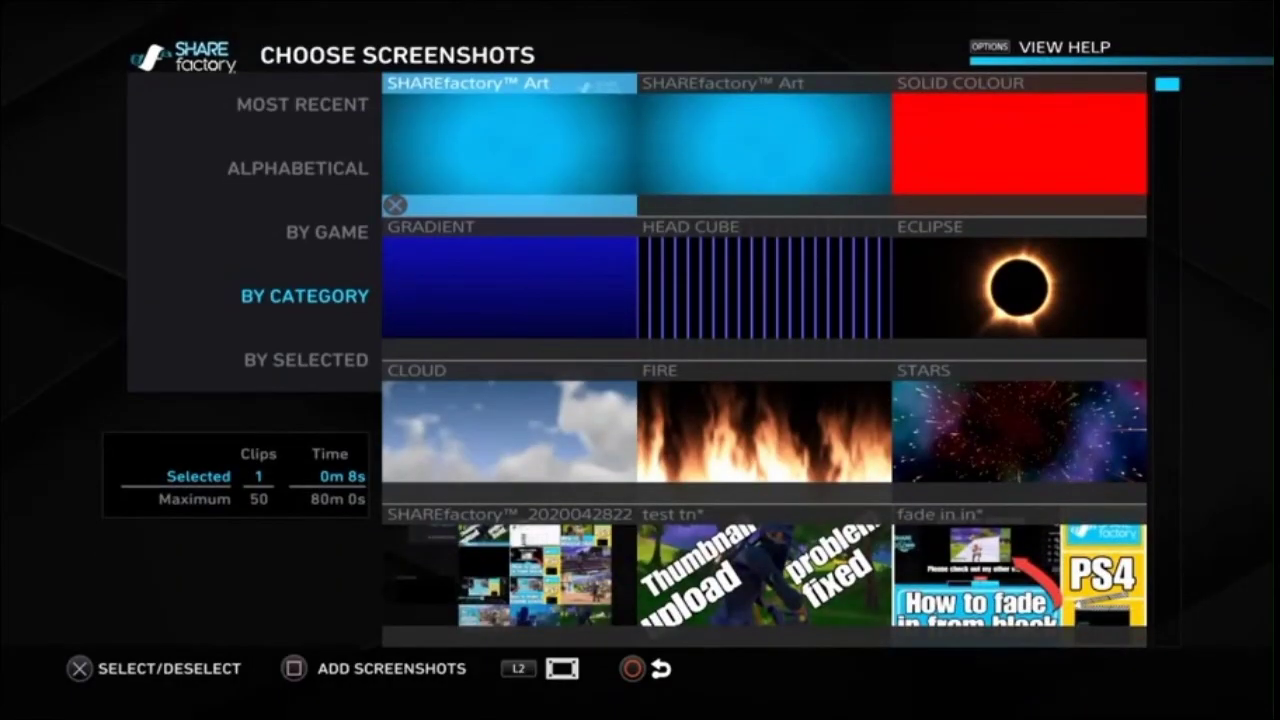
{"action": "key", "text": "Right"}
{"action": "key", "text": "Down"}
{"action": "key", "text": "Down"}
{"action": "key", "text": "Down"}
{"action": "key", "text": "Return"}
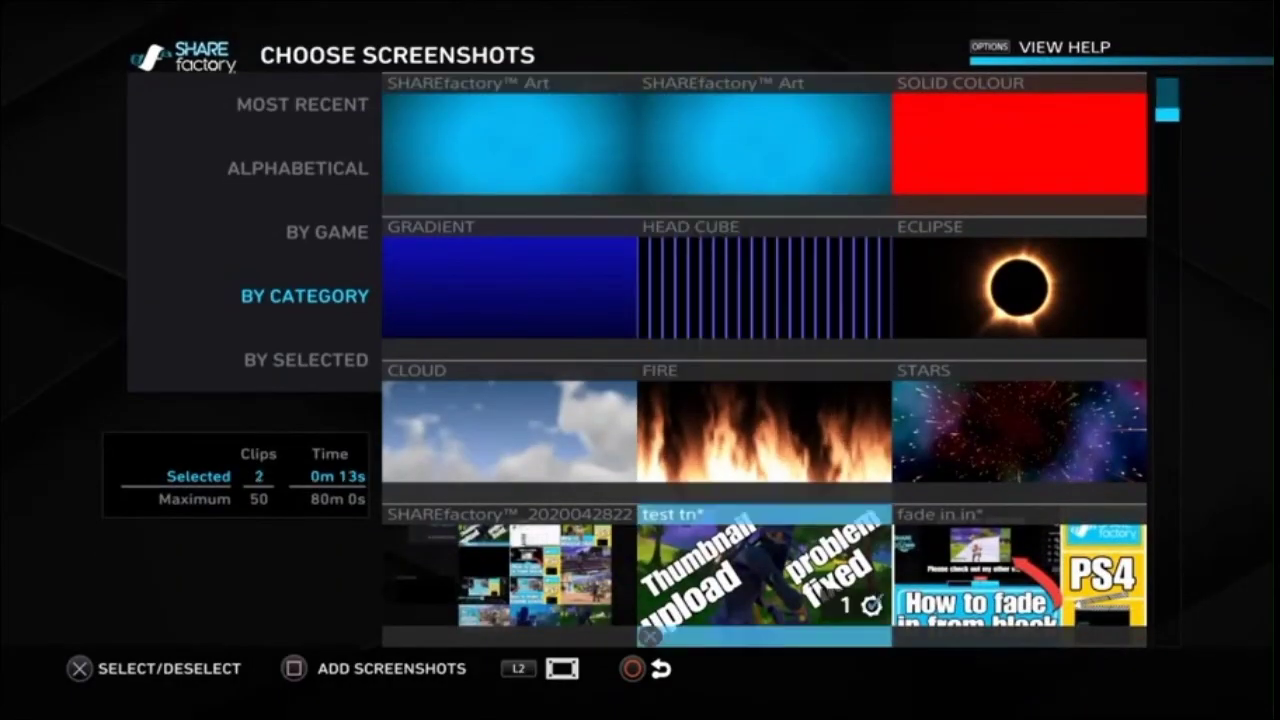
{"action": "key", "text": "s"}
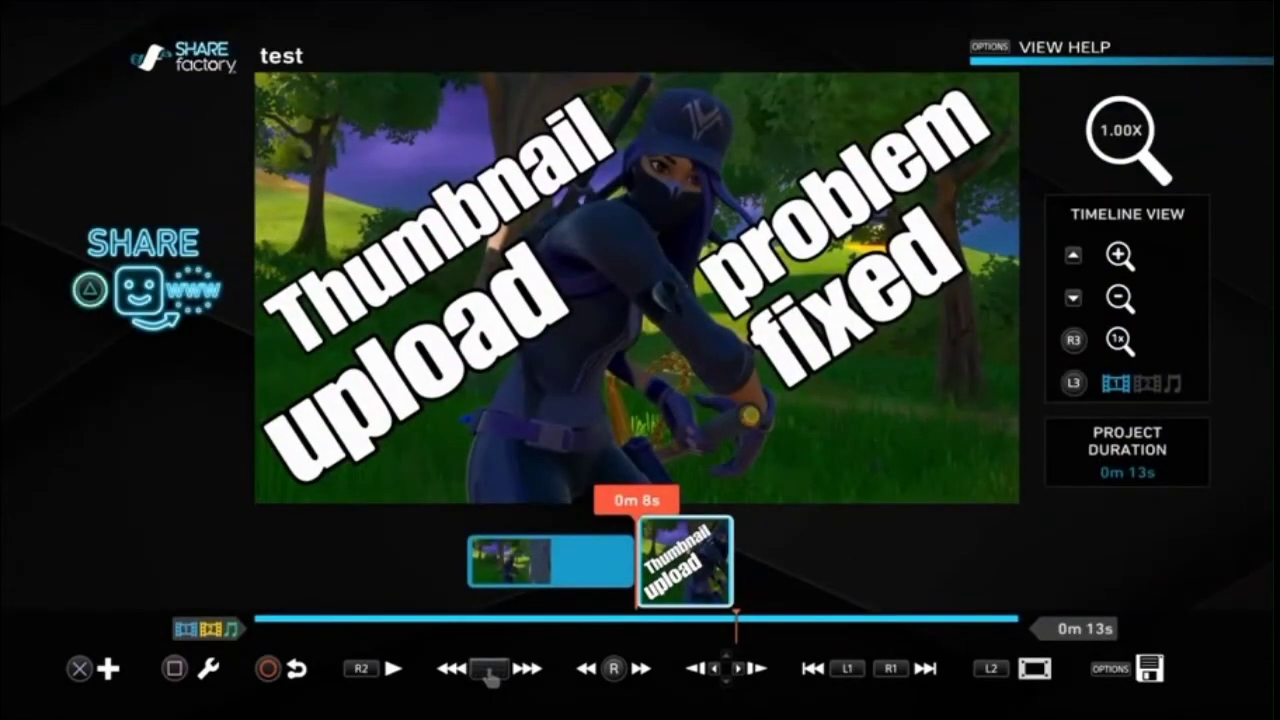
Step: Trim the thumbnail screenshot clip at the end of the timeline to 1 second
{"action": "key", "text": "Return"}
{"action": "key", "text": "Left"}
{"action": "key", "text": "Left"}
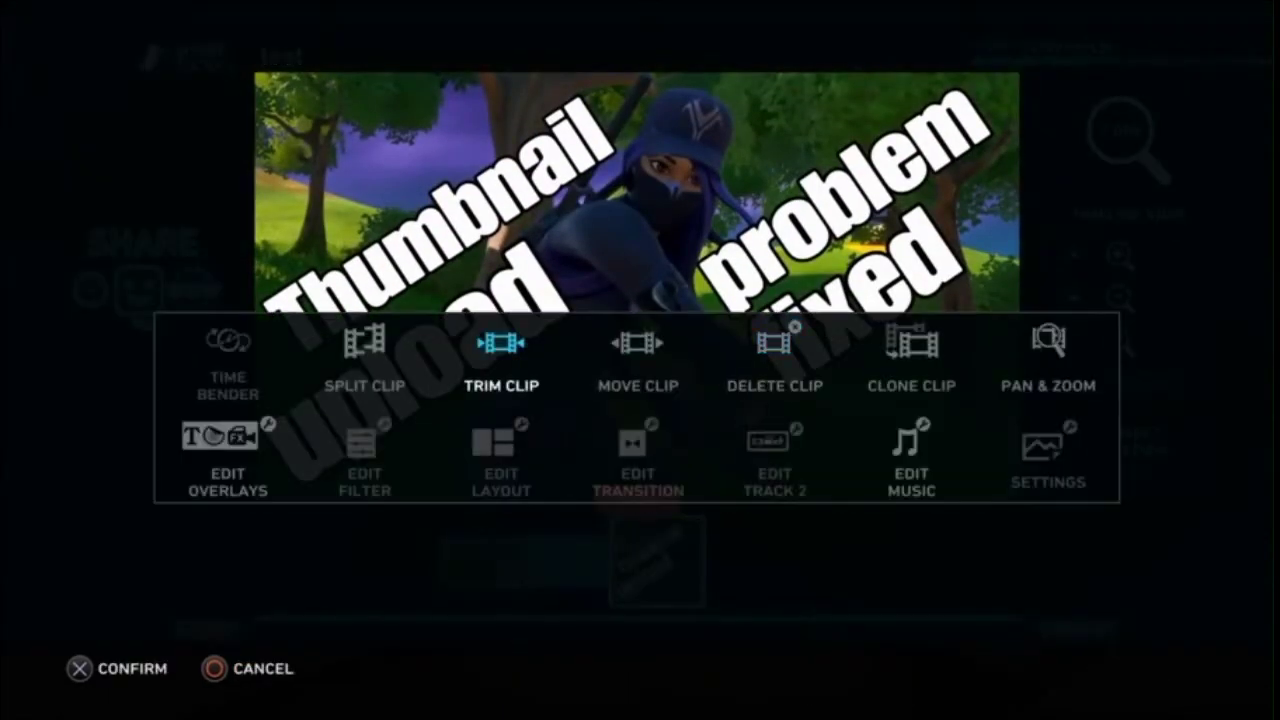
{"action": "key", "text": "Return"}
{"action": "key", "text": "Left"}
{"action": "key", "text": "Left"}
{"action": "key", "text": "Left"}
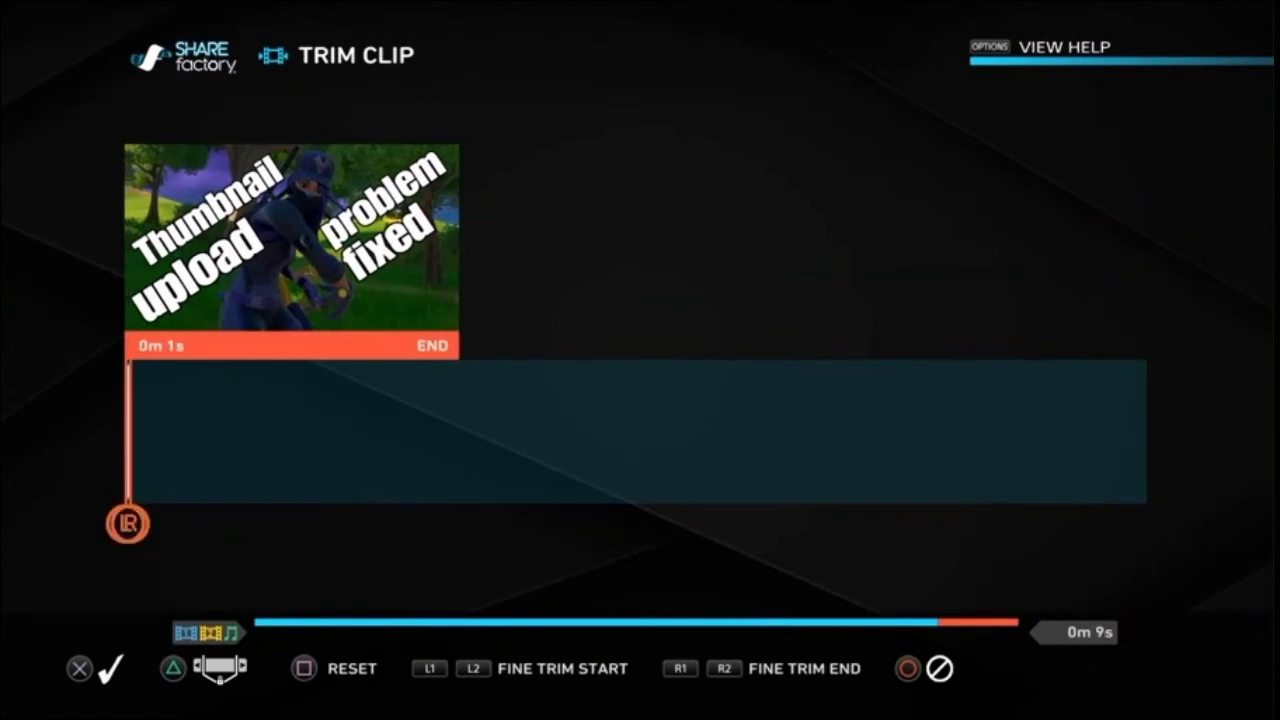
{"action": "key", "text": "Return"}
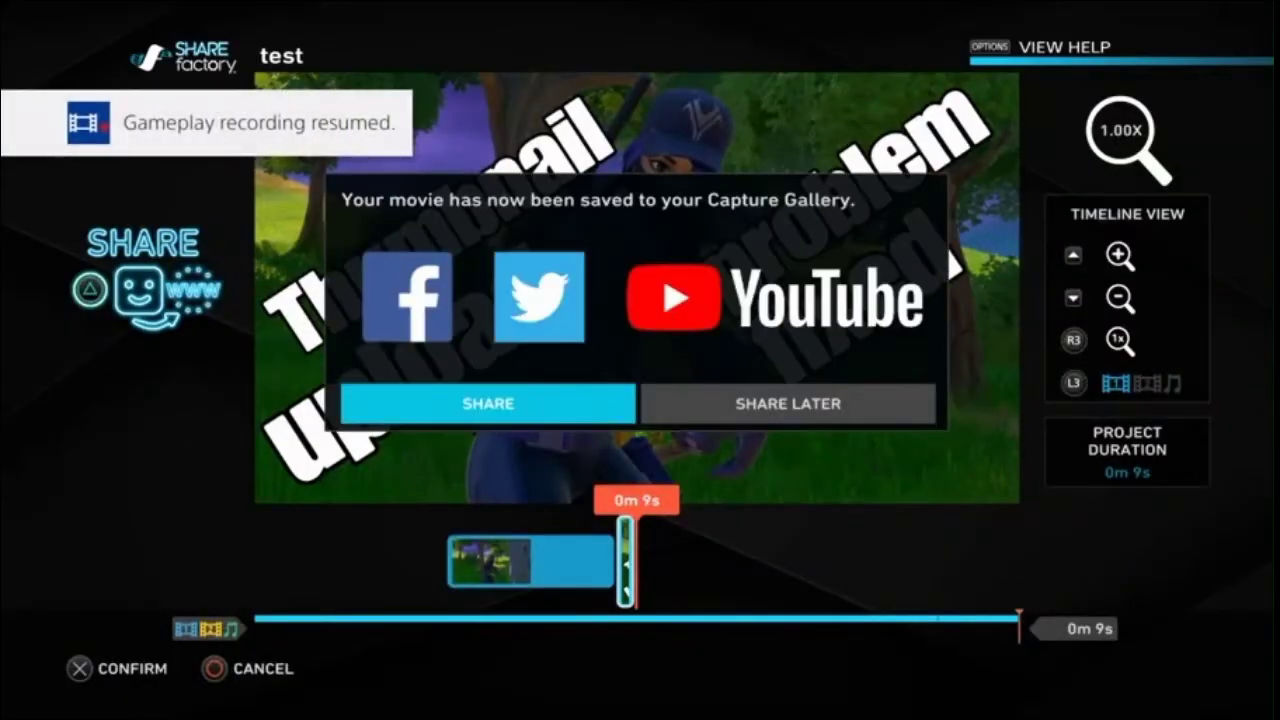
Step: Choose YouTube as the share destination for the saved movie and set its privacy to Unlisted
{"action": "key", "text": "Return"}
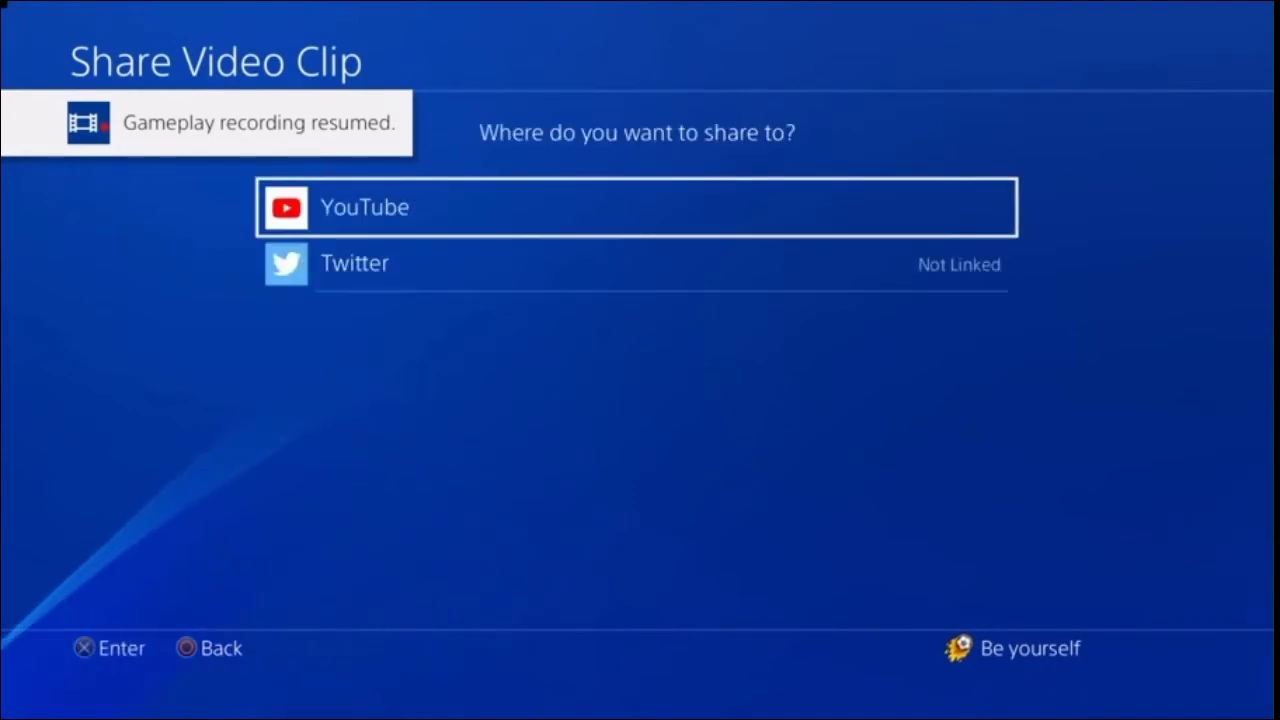
{"action": "key", "text": "Return"}
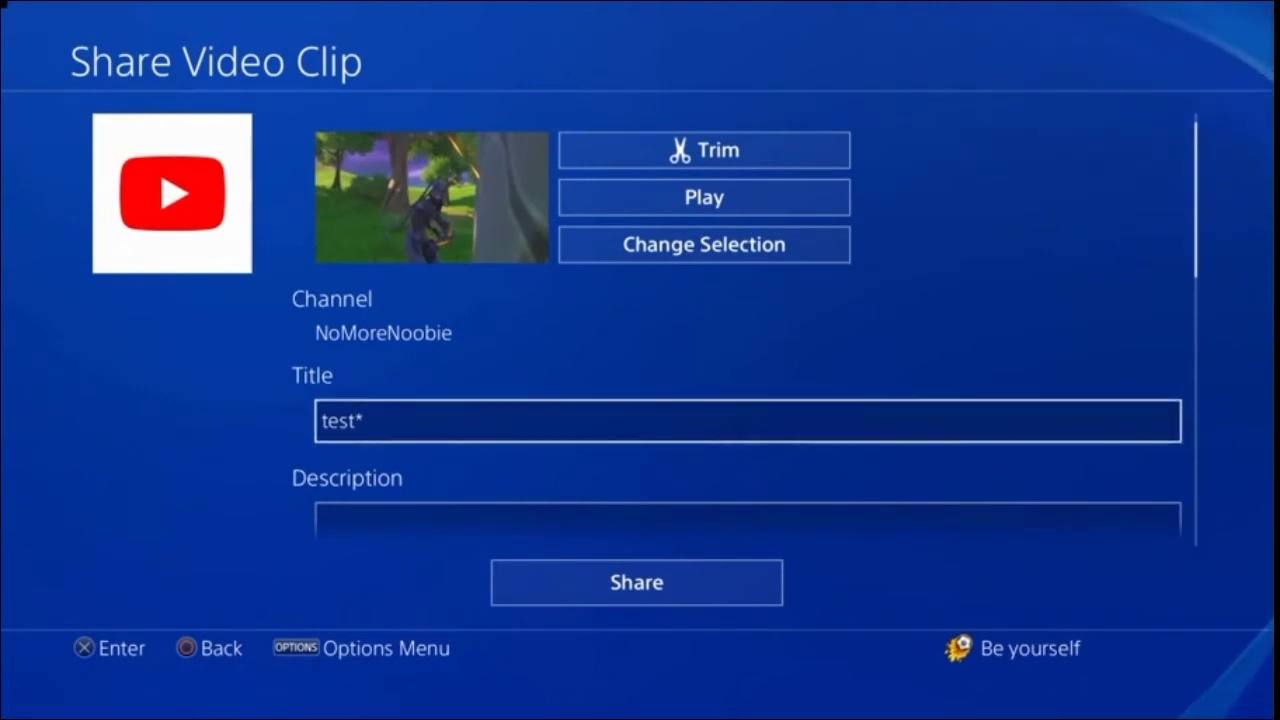
{"action": "key", "text": "Down"}
{"action": "key", "text": "Down"}
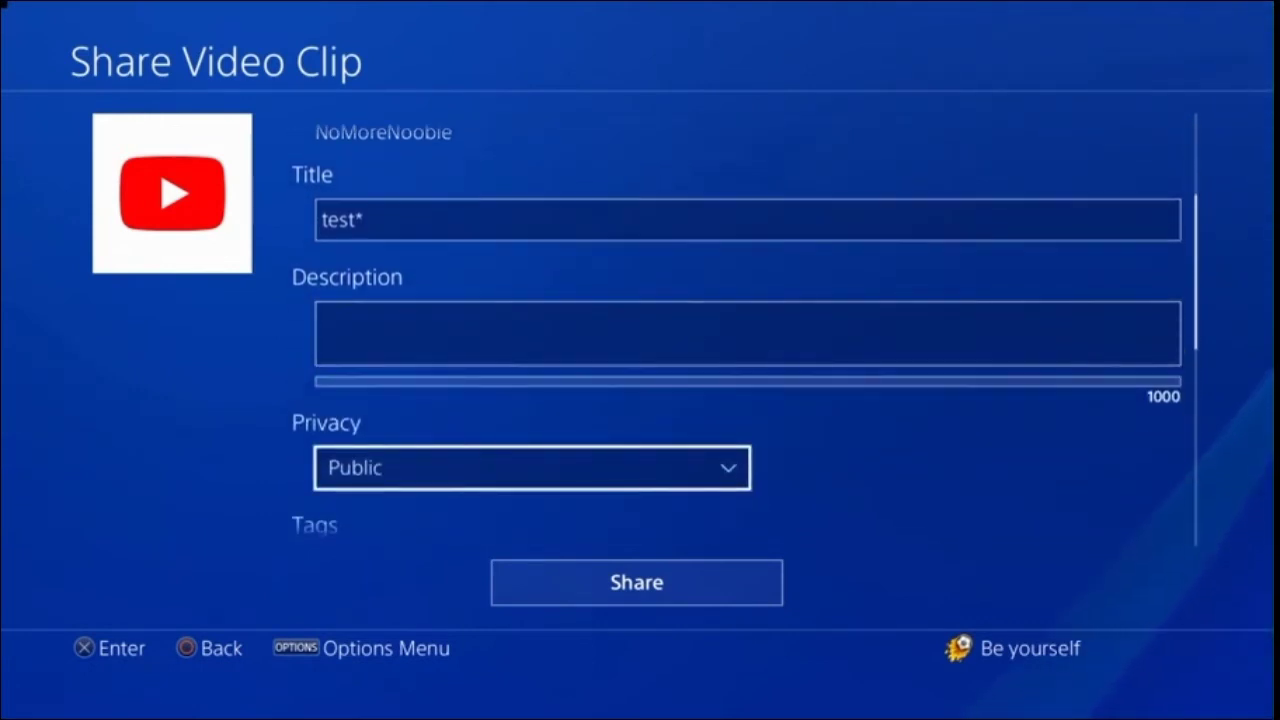
{"action": "key", "text": "Return"}
{"action": "key", "text": "Down"}
{"action": "key", "text": "Return"}
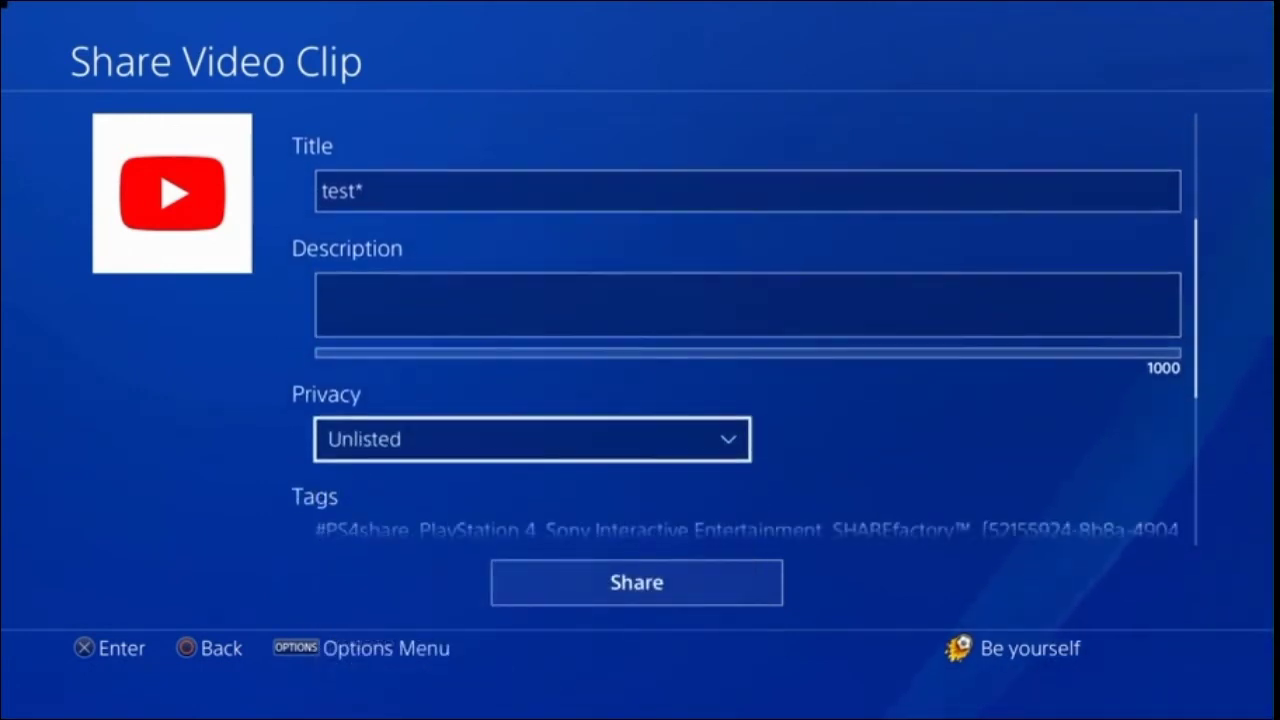
Step: Share the "test*" video clip, leaving the tags and PSN audience as they are
{"action": "key", "text": "Down"}
{"action": "key", "text": "Down"}
{"action": "key", "text": "Down"}
{"action": "key", "text": "Down"}
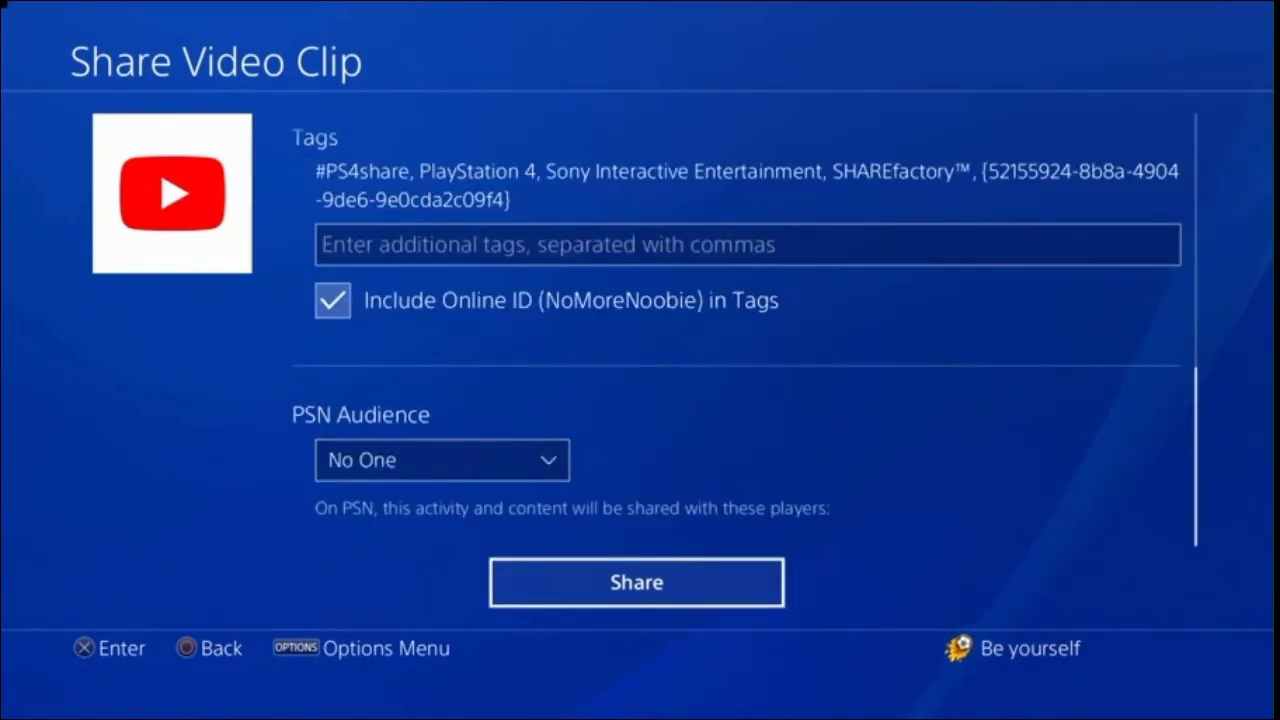
{"action": "key", "text": "Return"}
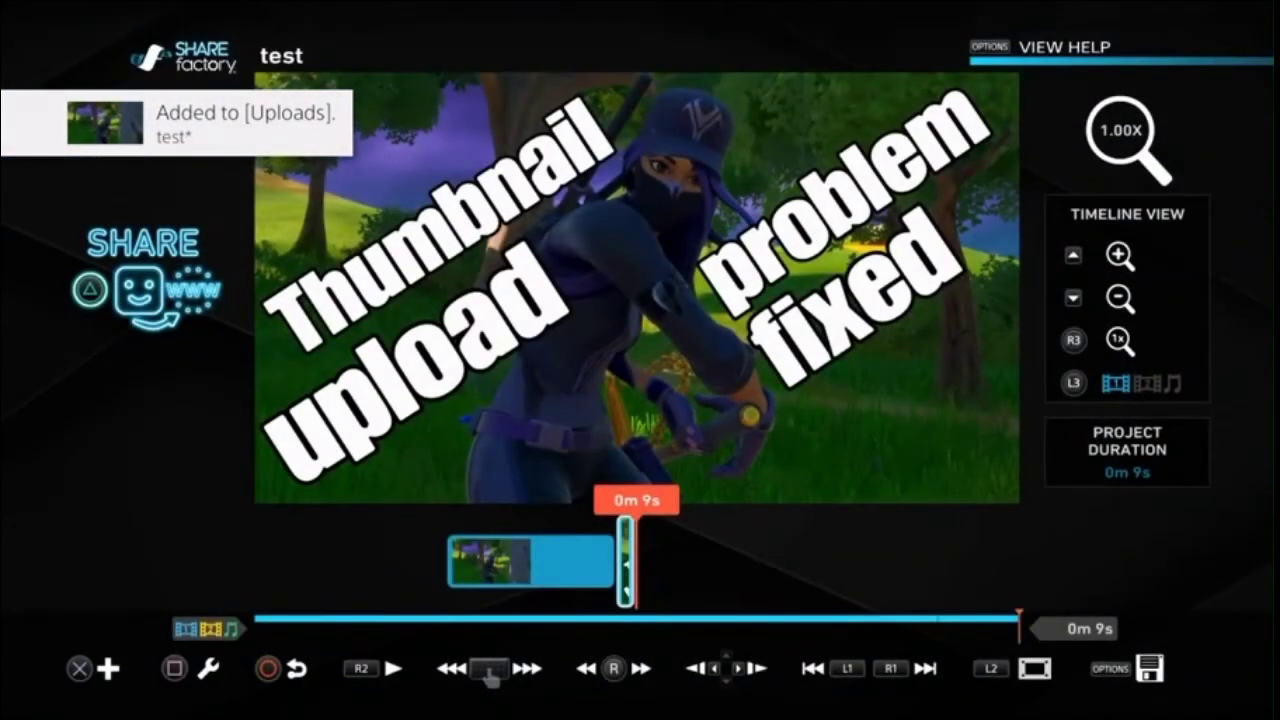
Step: Save the "test" project and exit it
{"action": "key", "text": "Escape"}
{"action": "key", "text": "Down"}
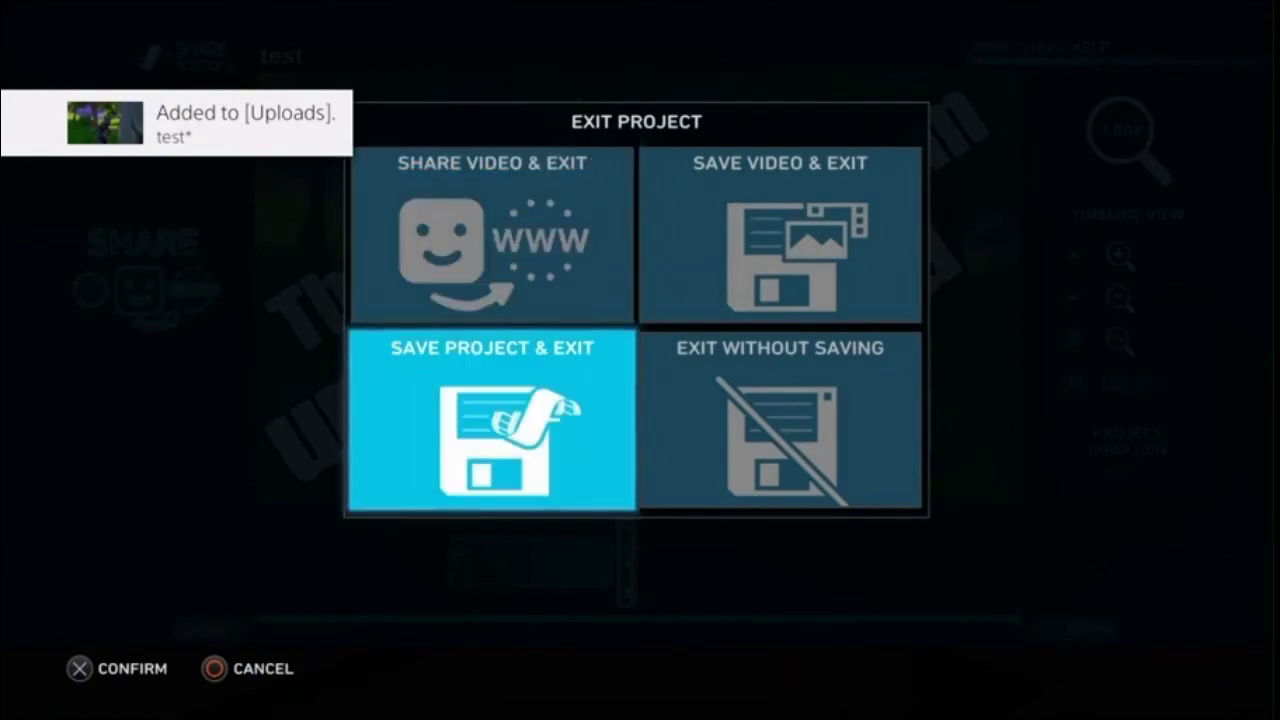
{"action": "key", "text": "Return"}
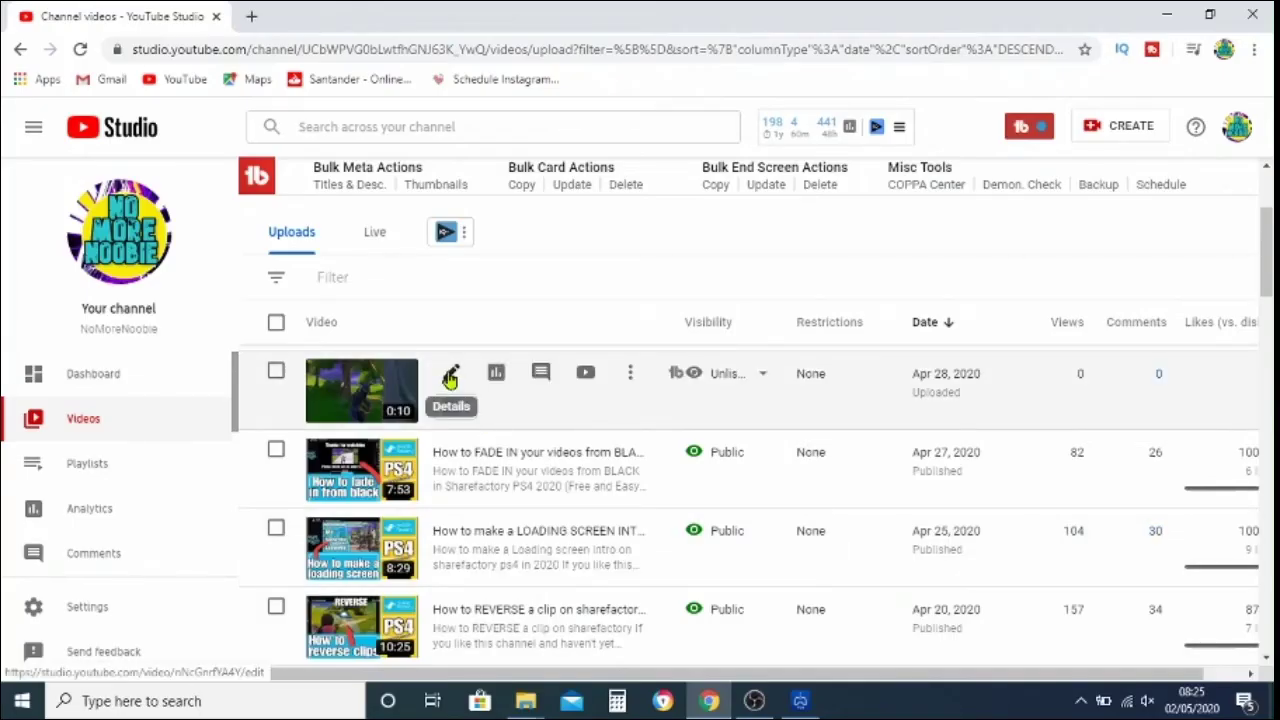
Step: Switch to YouTube Studio, open the details of the newest unlisted upload and play its final part
{"action": "left_click", "coordinate": [450, 378]}
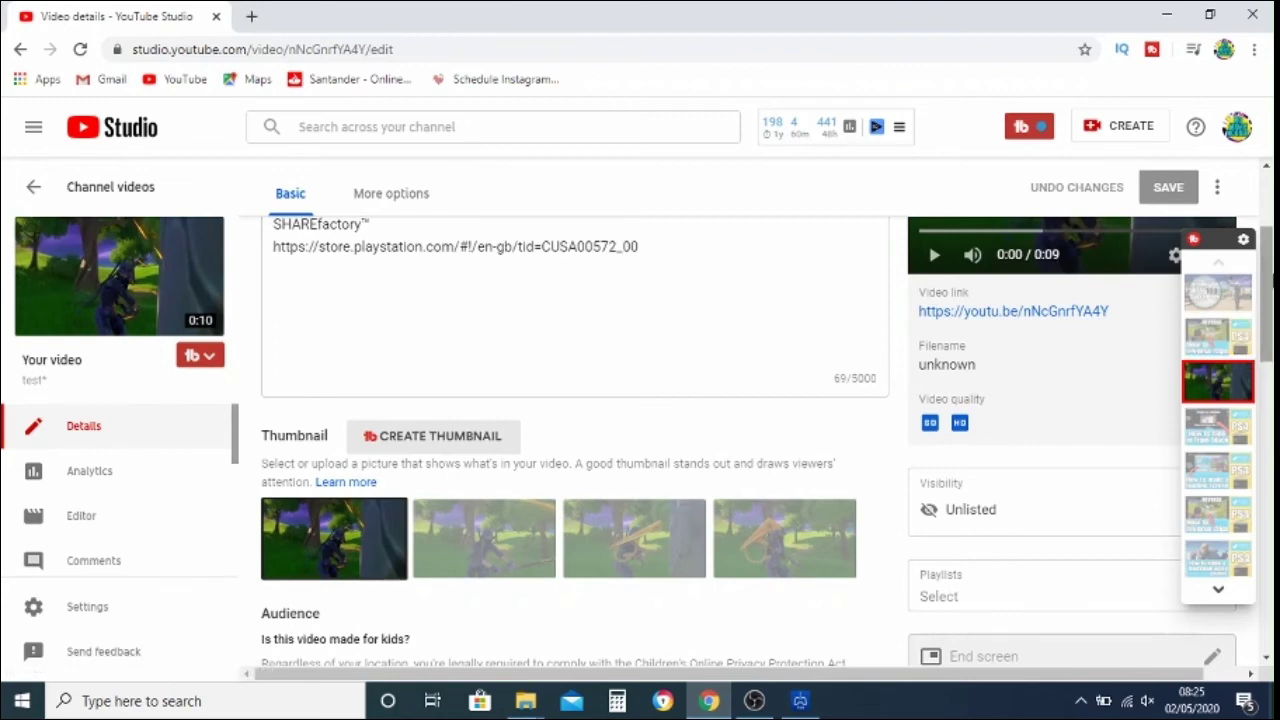
{"action": "scroll", "coordinate": [750, 400], "scroll_direction": "up", "scroll_amount": 2}
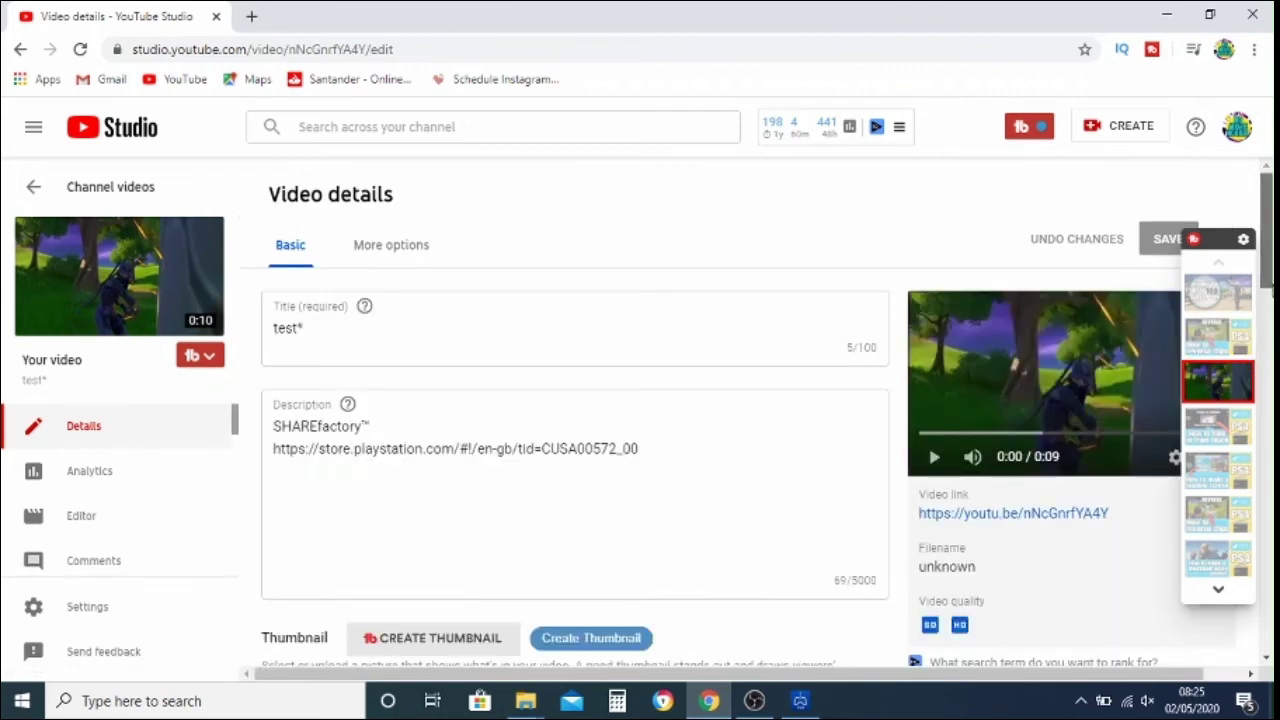
{"action": "scroll", "coordinate": [931, 420], "scroll_direction": "down", "scroll_amount": 1}
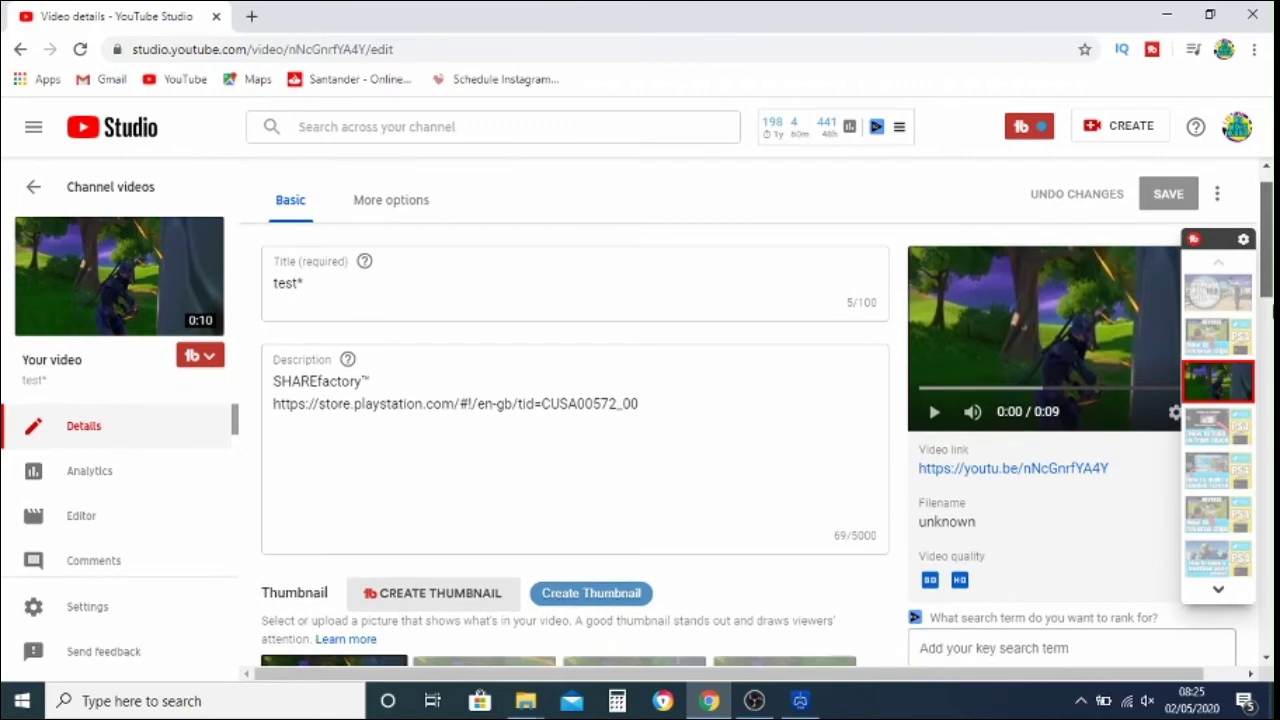
{"action": "left_click", "coordinate": [931, 415]}
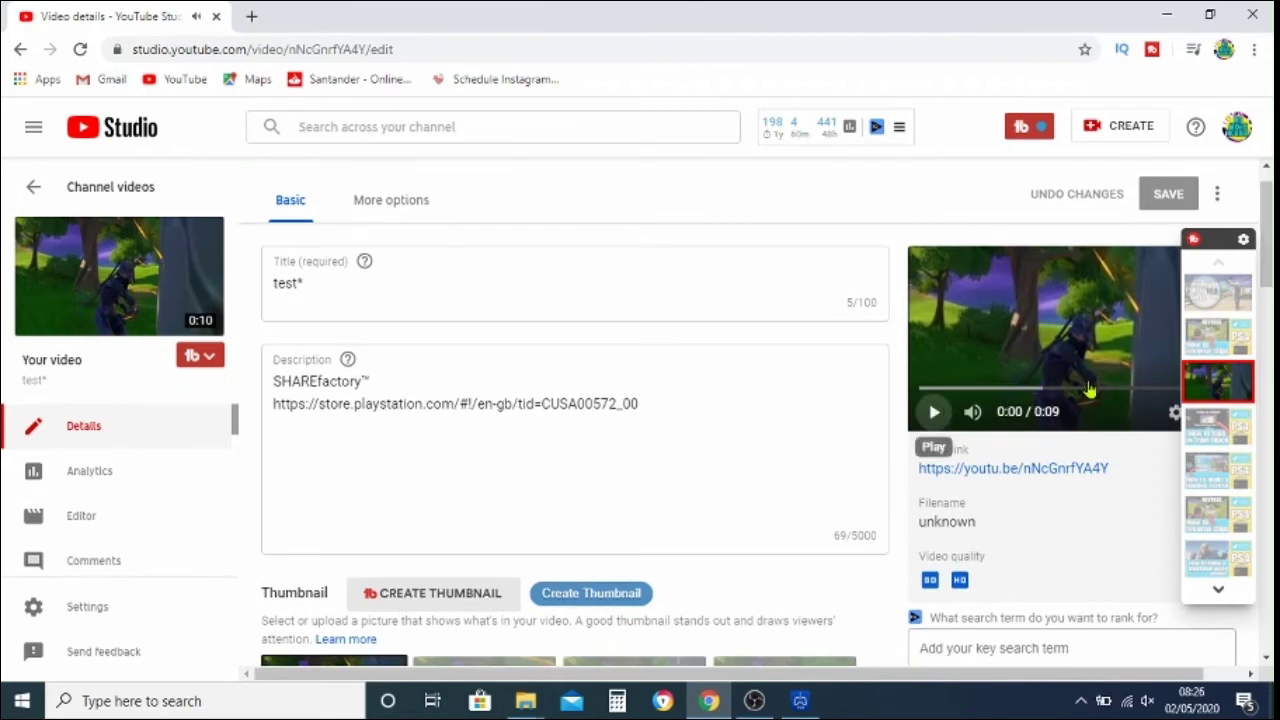
{"action": "left_click", "coordinate": [1127, 388]}
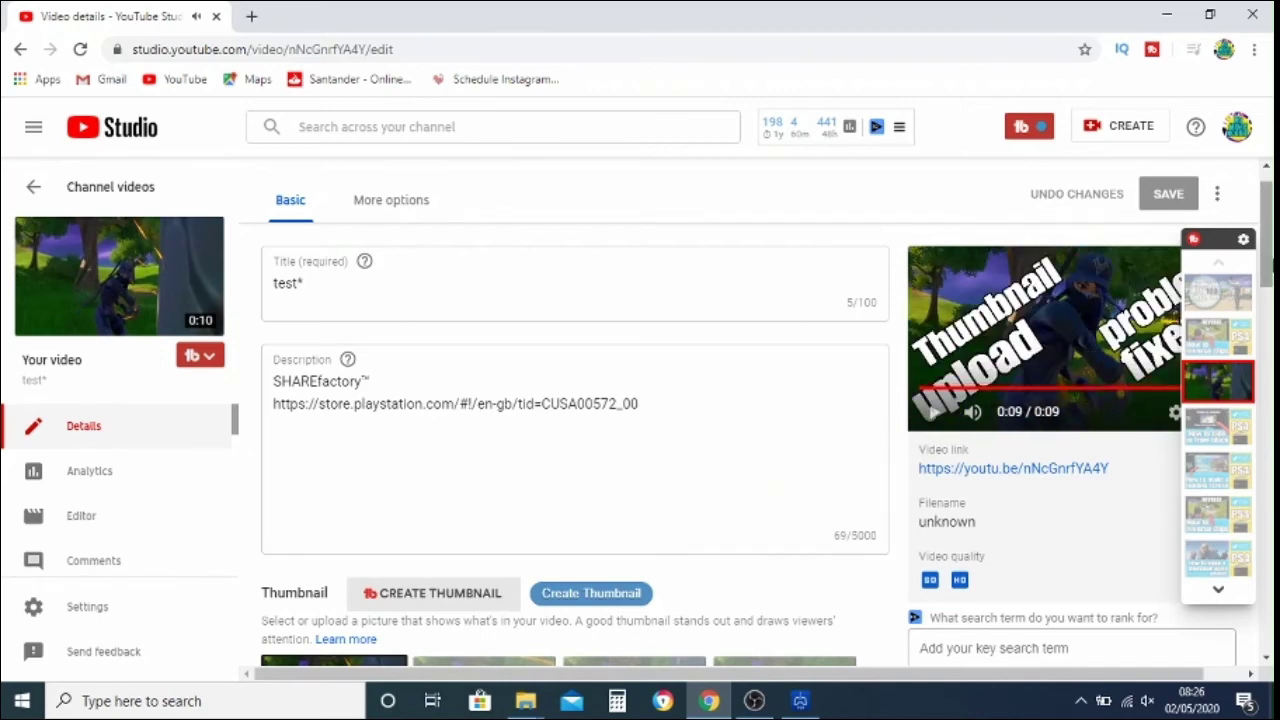
Step: Create a thumbnail from a video still of "test*", stopping at the "Thumbnail upload problem fixed" frame at 0:08
{"action": "left_click_drag", "start_coordinate": [1268, 245], "coordinate": [1268, 290]}
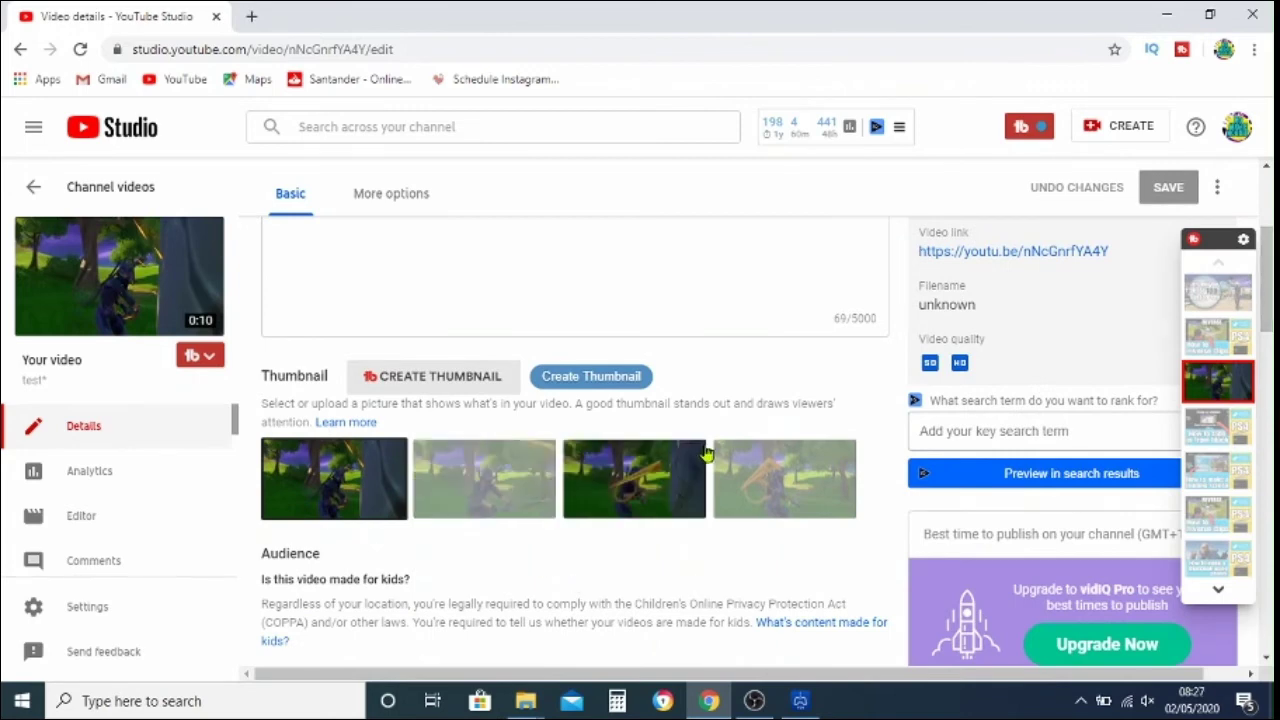
{"action": "left_click", "coordinate": [566, 385]}
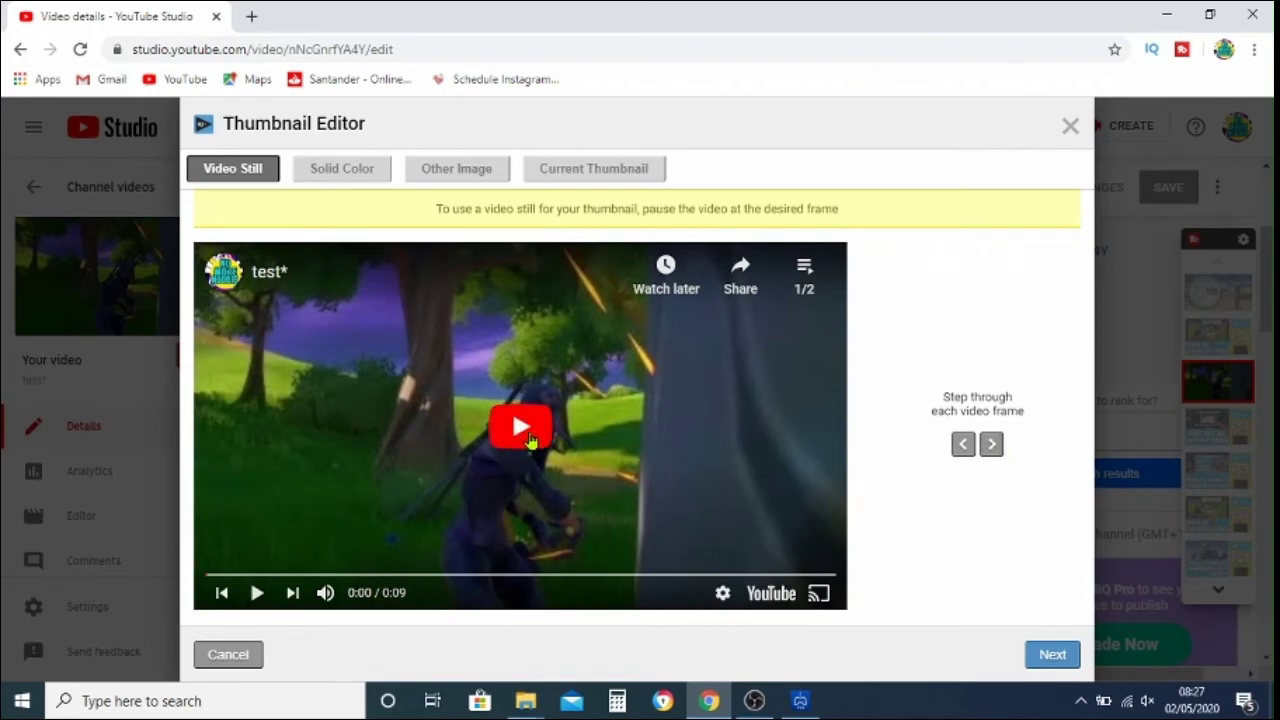
{"action": "left_click", "coordinate": [522, 440]}
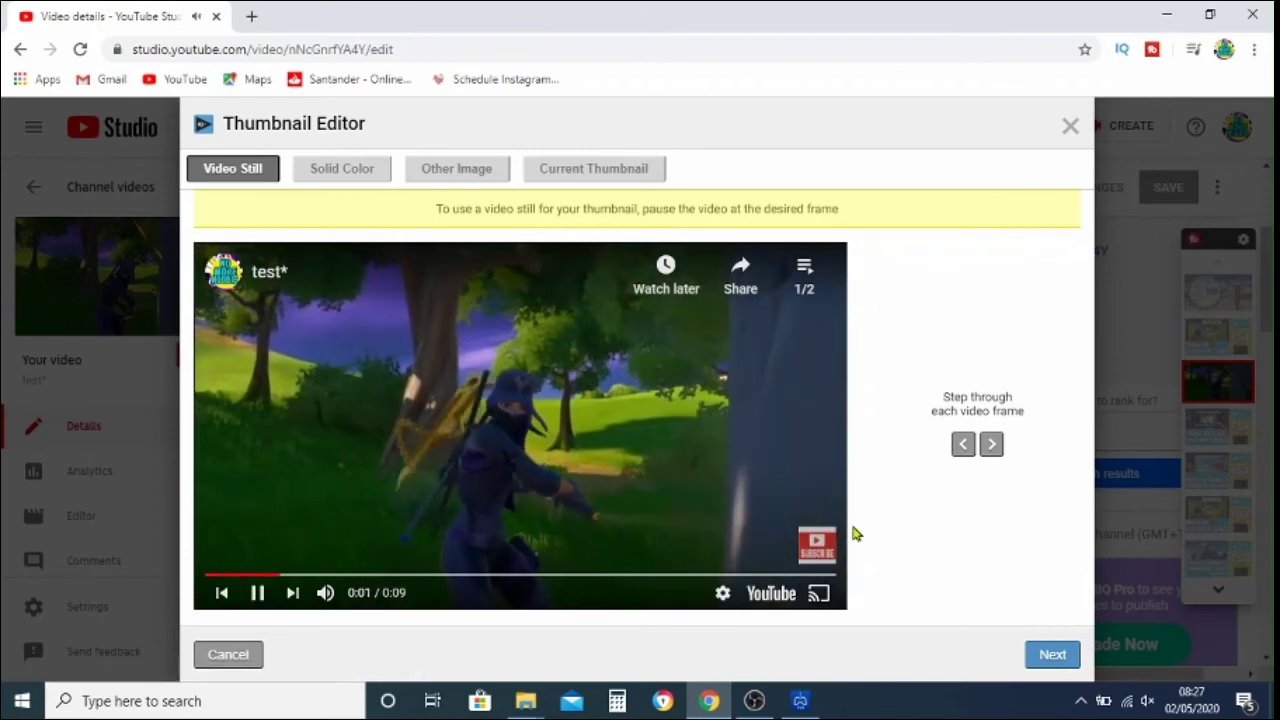
{"action": "left_click", "coordinate": [993, 446]}
{"action": "left_click", "coordinate": [993, 446]}
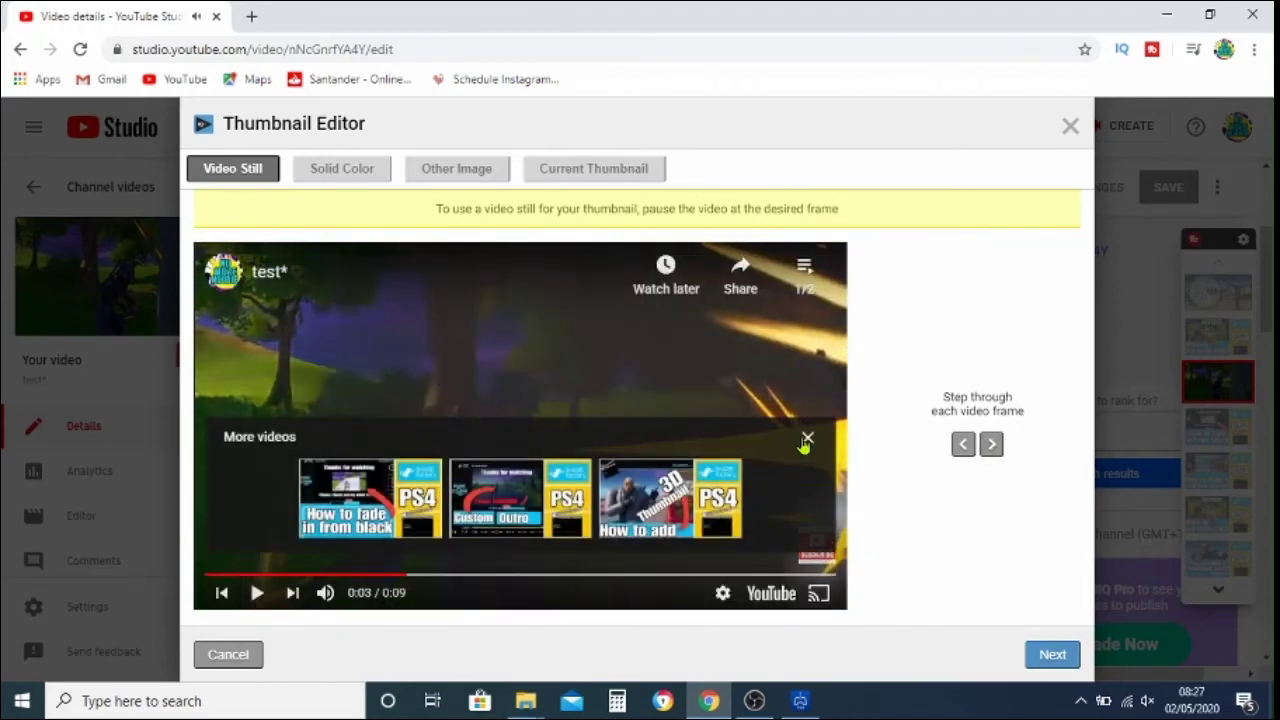
{"action": "left_click", "coordinate": [804, 442]}
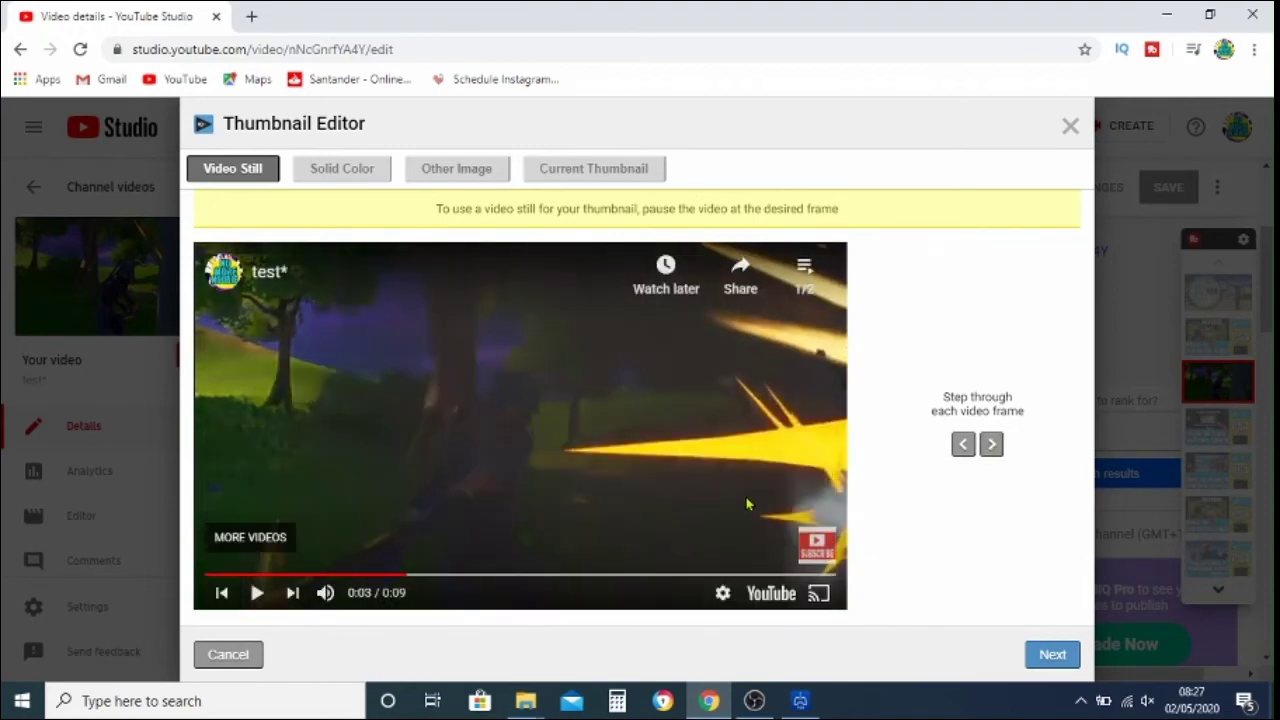
{"action": "left_click", "coordinate": [733, 576]}
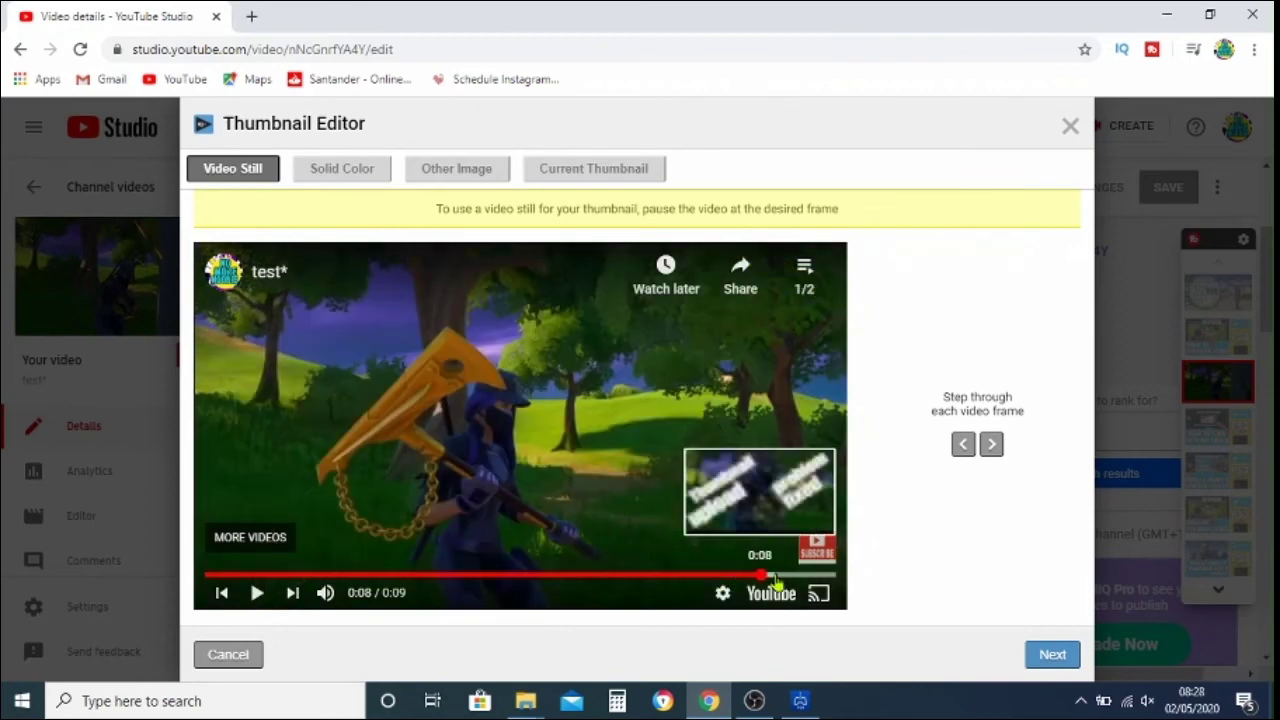
{"action": "left_click", "coordinate": [787, 577]}
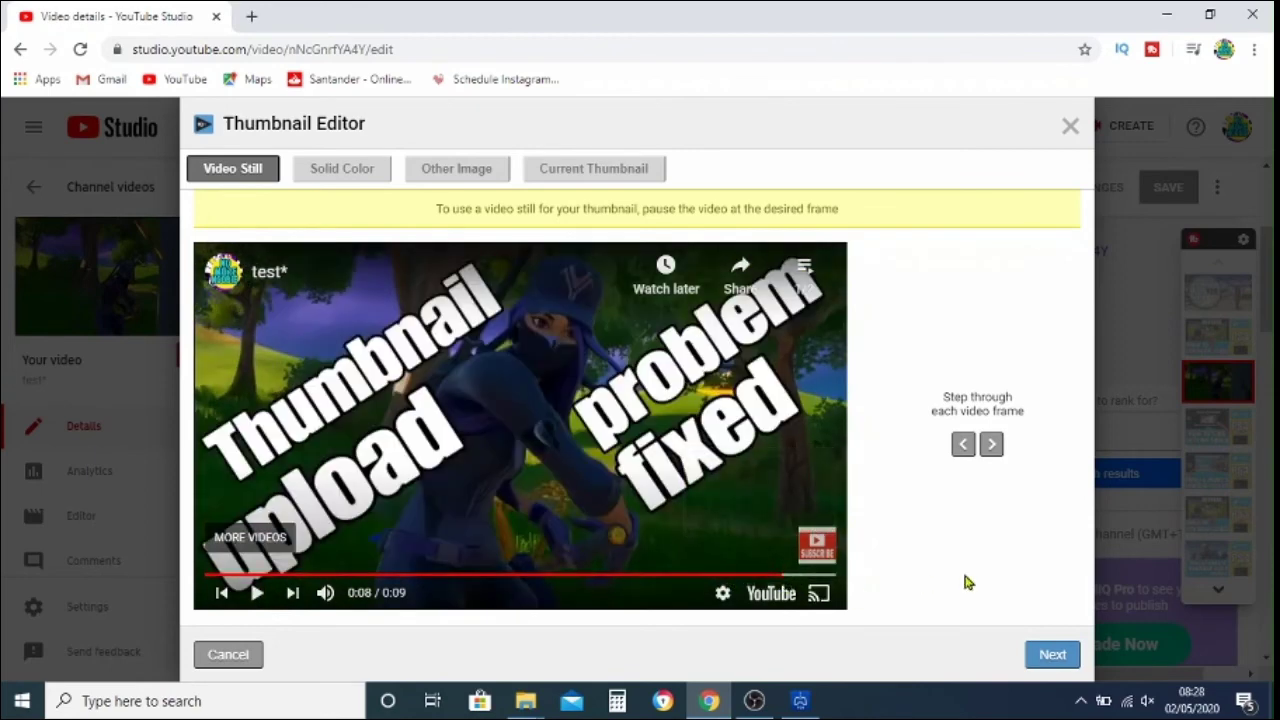
Step: Save the chosen still as the video's thumbnail without adding any overlays, and close the Thumbnail Editor
{"action": "left_click", "coordinate": [1045, 654]}
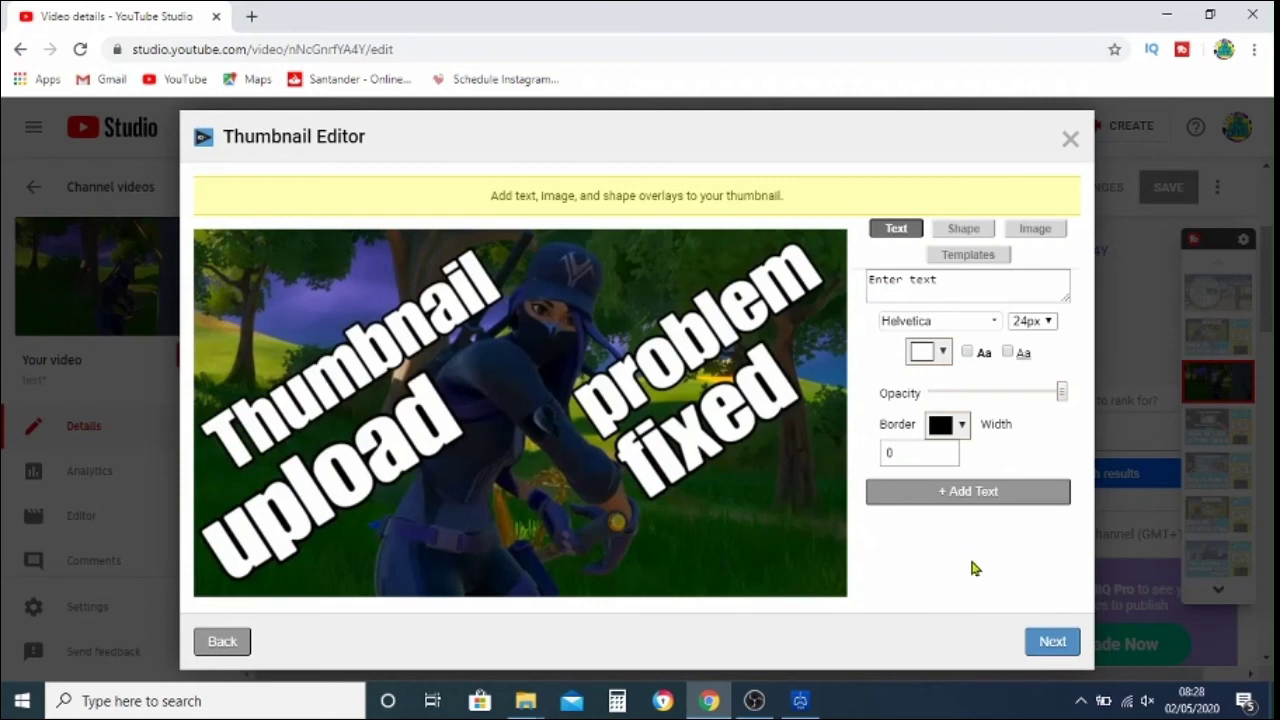
{"action": "left_click", "coordinate": [1051, 642]}
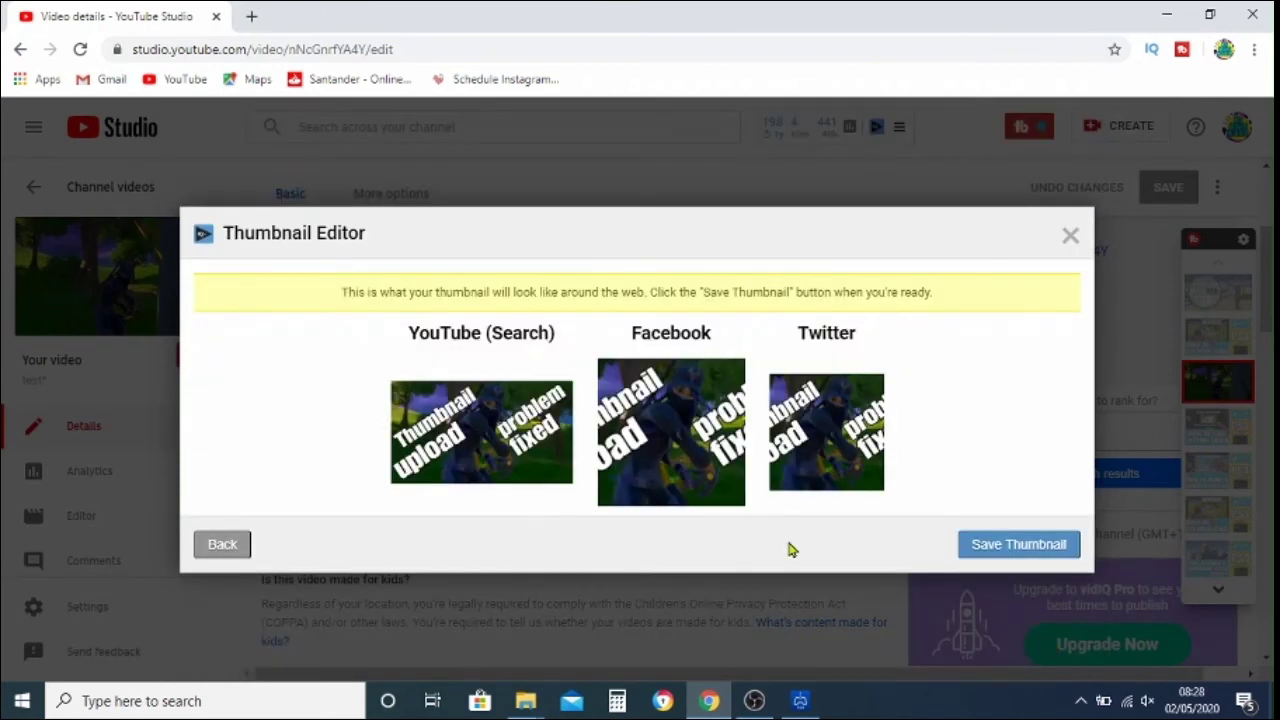
{"action": "left_click", "coordinate": [1014, 546]}
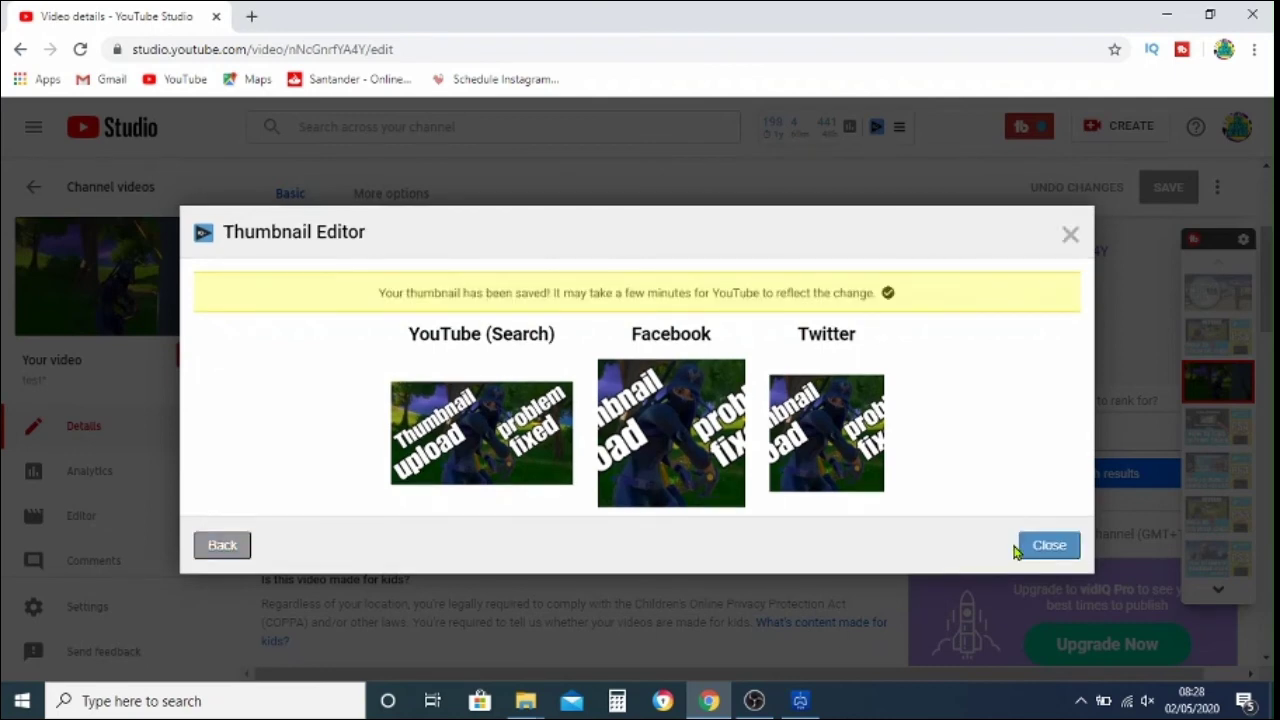
{"action": "left_click", "coordinate": [1046, 546]}
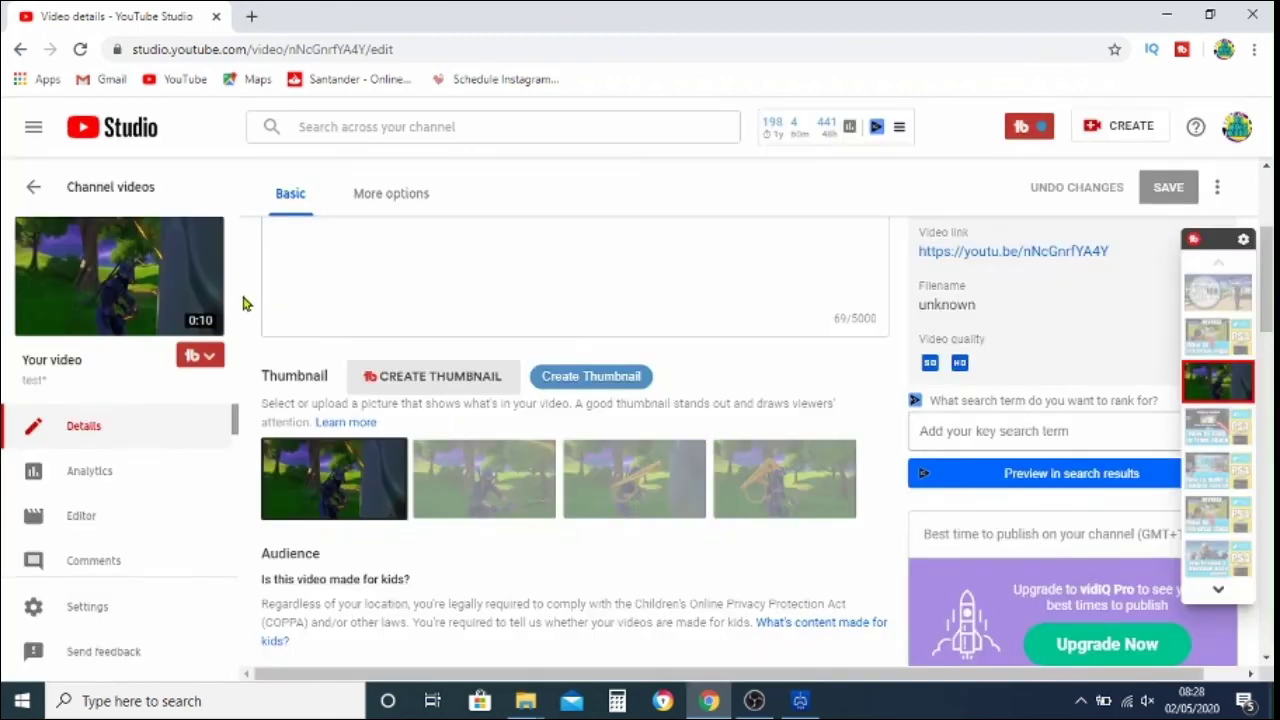
Step: Refresh YouTube Studio and check the thumbnail of the unlisted "test*" video in the channel's uploads list
{"action": "left_click", "coordinate": [80, 50]}
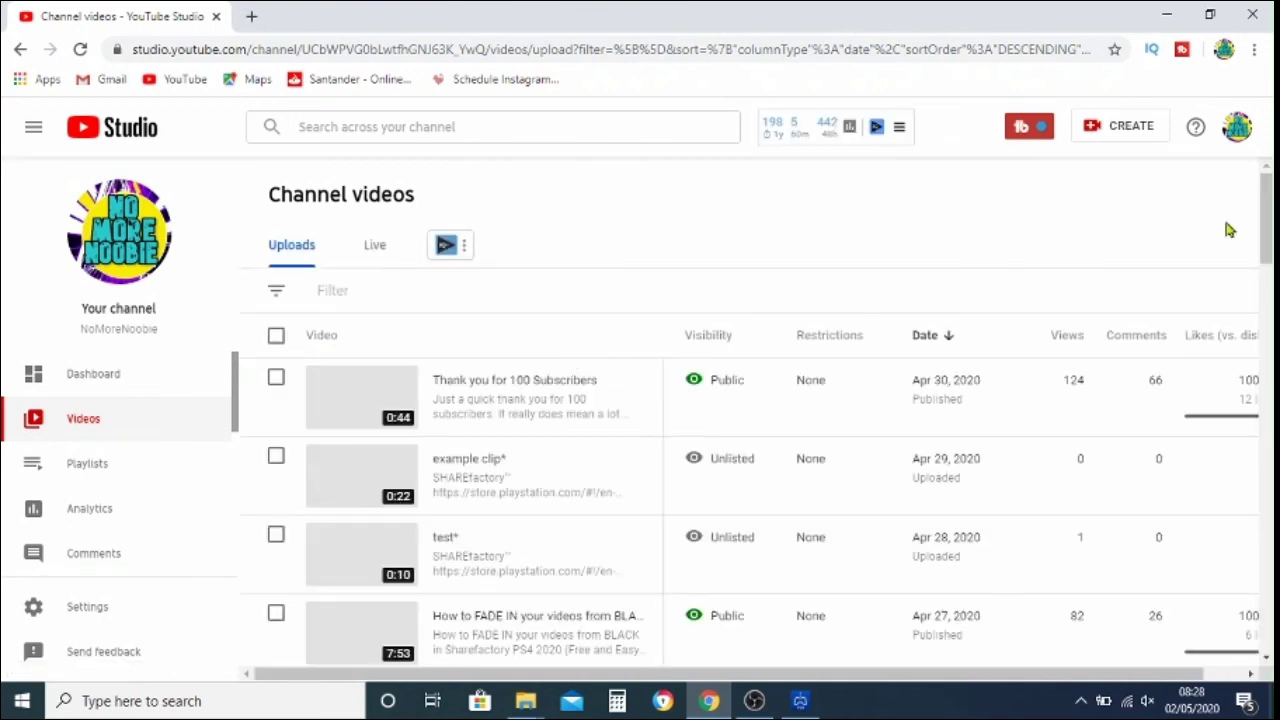
{"action": "scroll", "coordinate": [1268, 233], "scroll_direction": "down", "scroll_amount": 1}
{"action": "left_click_drag", "start_coordinate": [1268, 233], "coordinate": [1268, 258]}
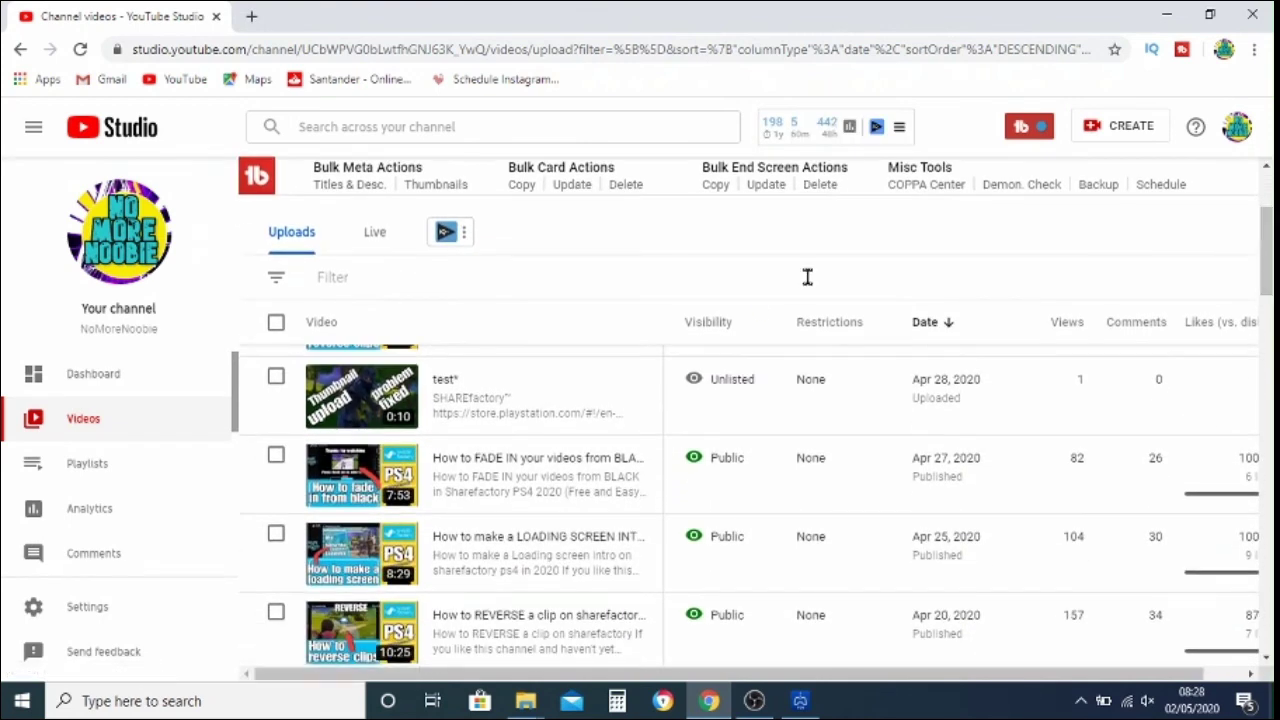